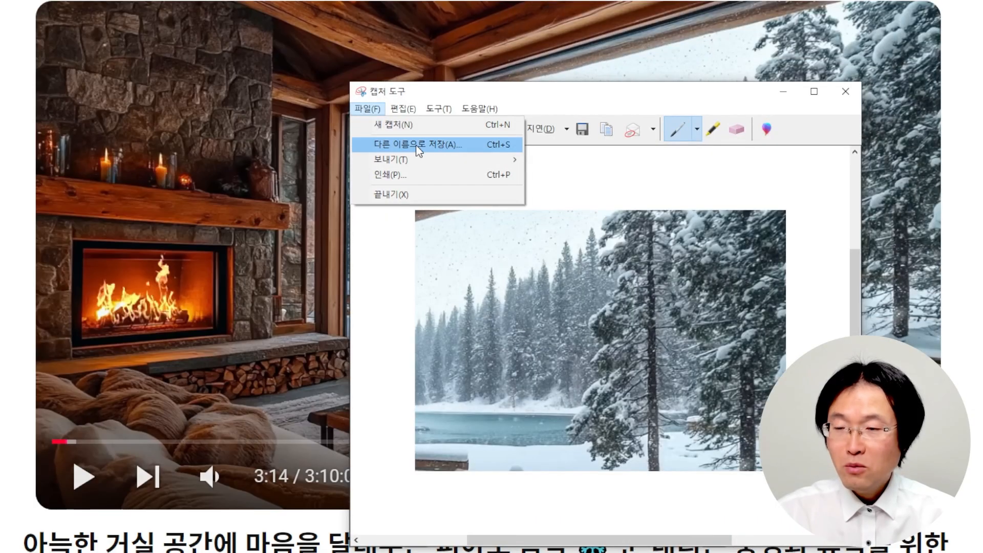
- Save the captured snow scene as a JPEG file named 설경 in the cozylofi folder
click(416, 147)
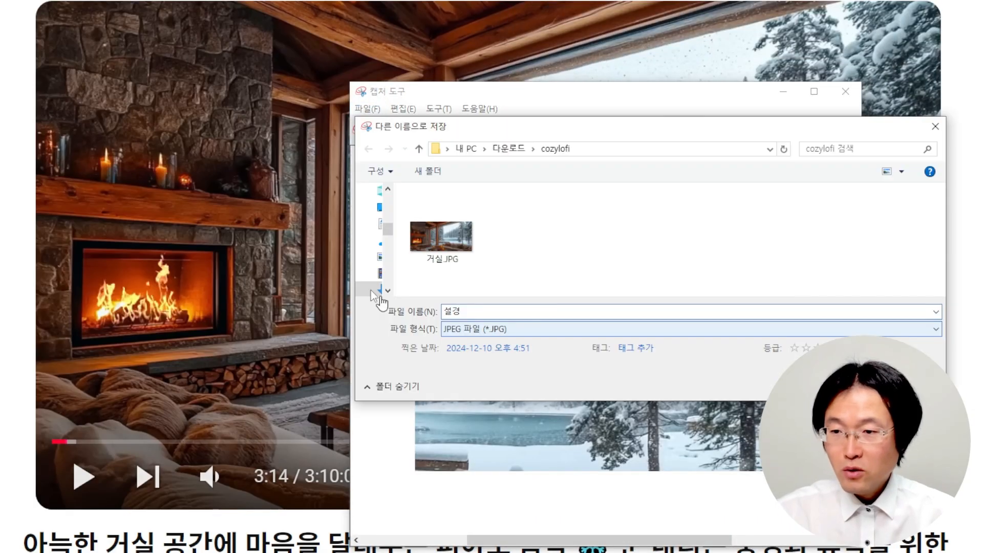
text(설경)
key(Return)
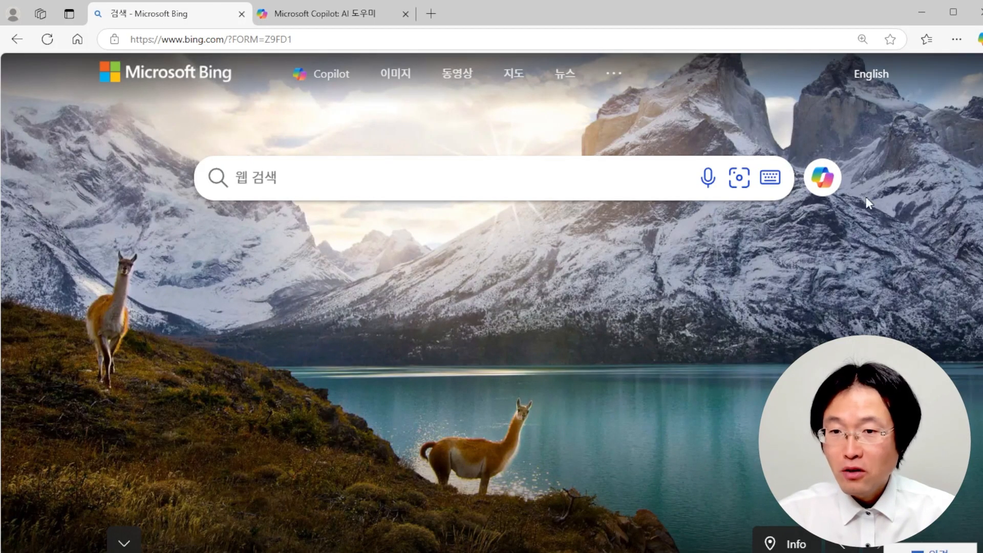
- Switch to Microsoft Copilot from Bing and attach 거실.JPG from the cozylofi folder, with all file types shown
click(826, 186)
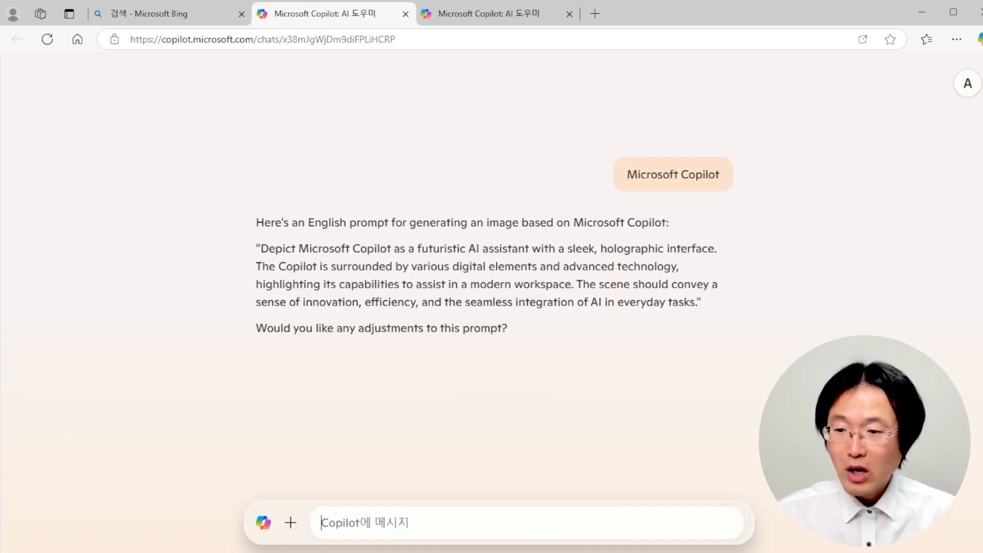
click(291, 511)
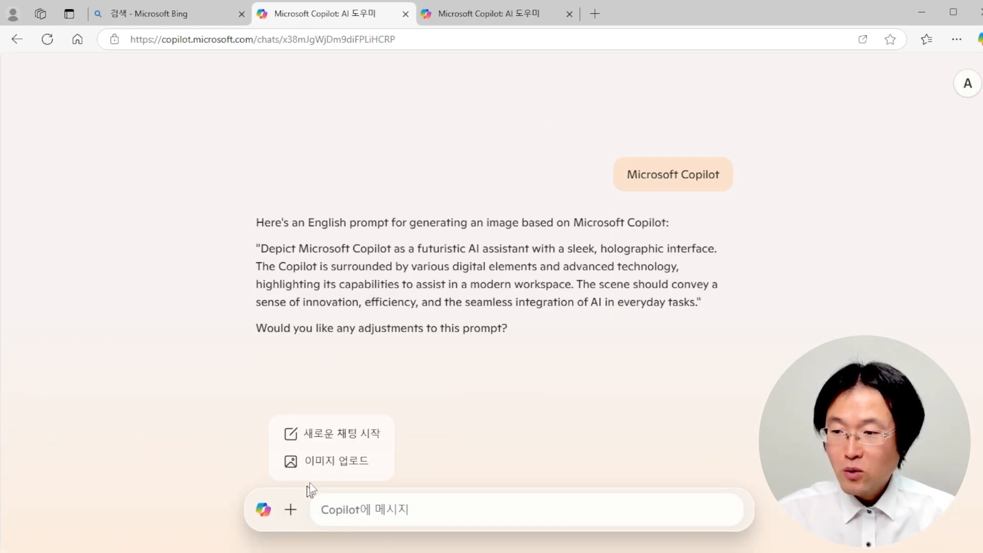
click(337, 469)
click(541, 365)
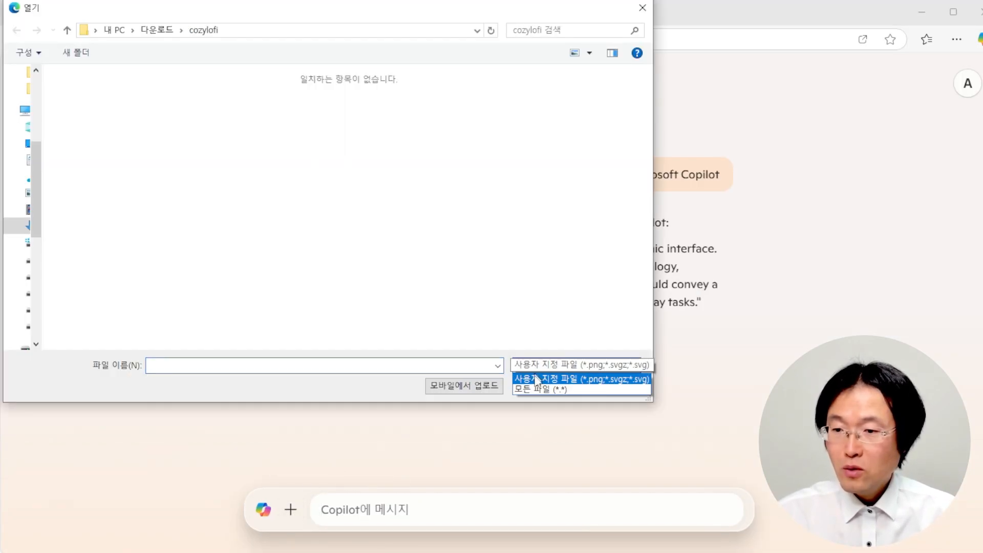
click(539, 390)
click(237, 188)
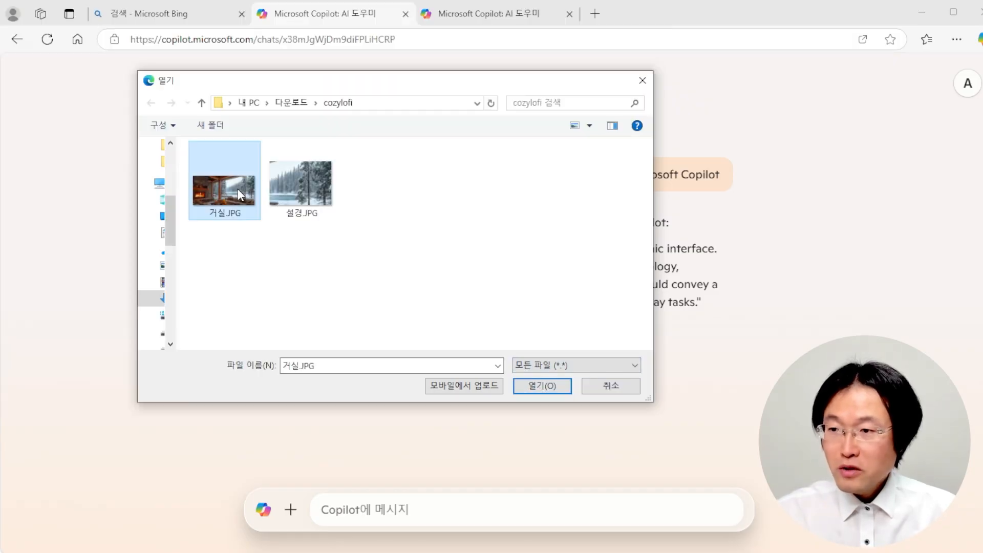
click(553, 389)
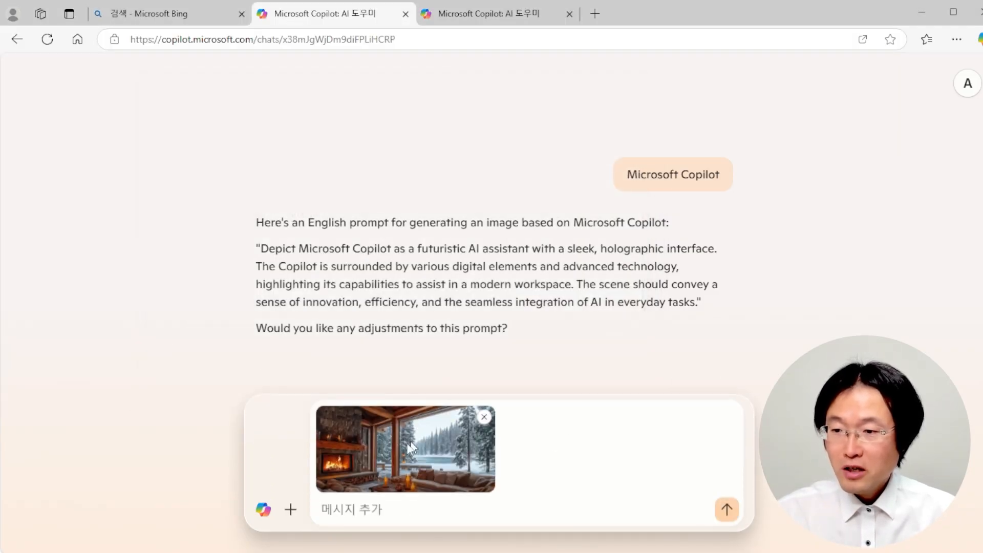
- Send the living-room image with the message "이미지 참고해서 이미지 생성 프롬프트를 영어로 작성해줘."
click(350, 510)
text(이미지 참고해서 이미지 생성 프롬프트를 영어로 작성해줘.)
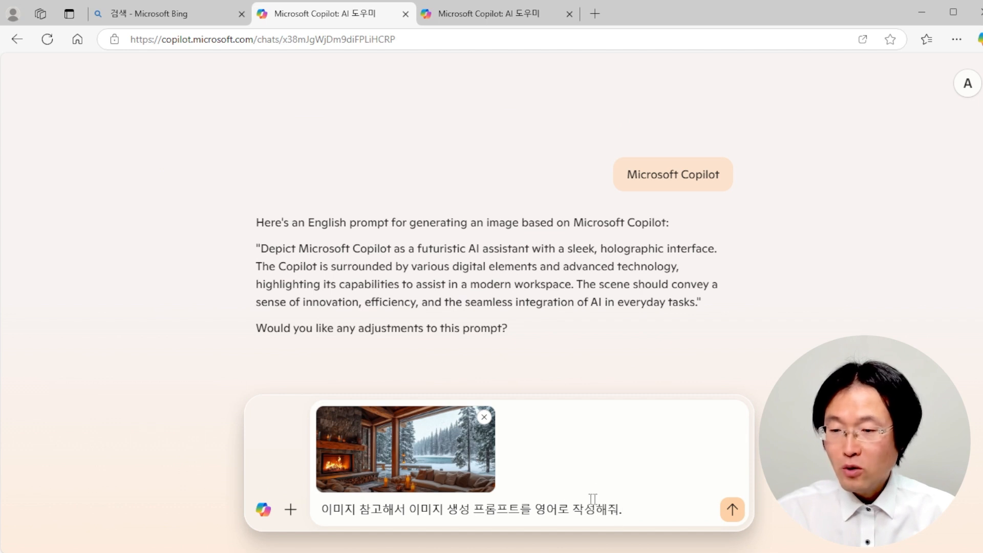
click(733, 510)
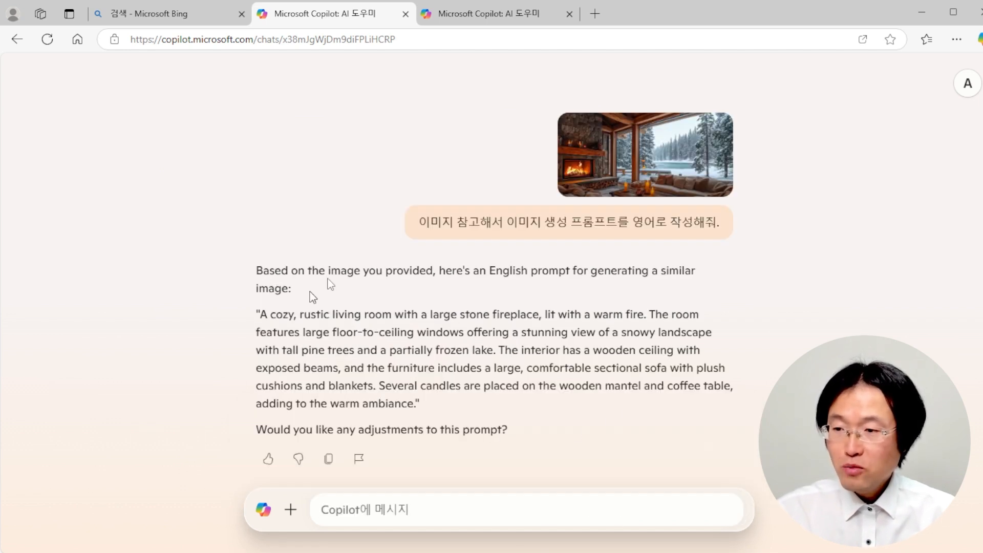
- Attach 설경.JPG from the cozylofi folder to a new chat message, with all file types shown
click(290, 509)
click(339, 467)
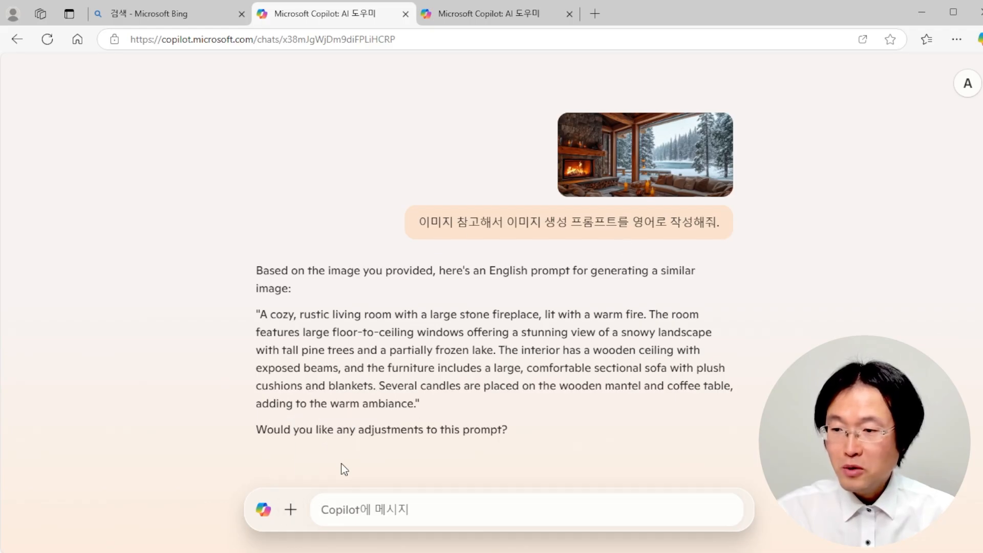
click(578, 364)
click(540, 390)
click(315, 193)
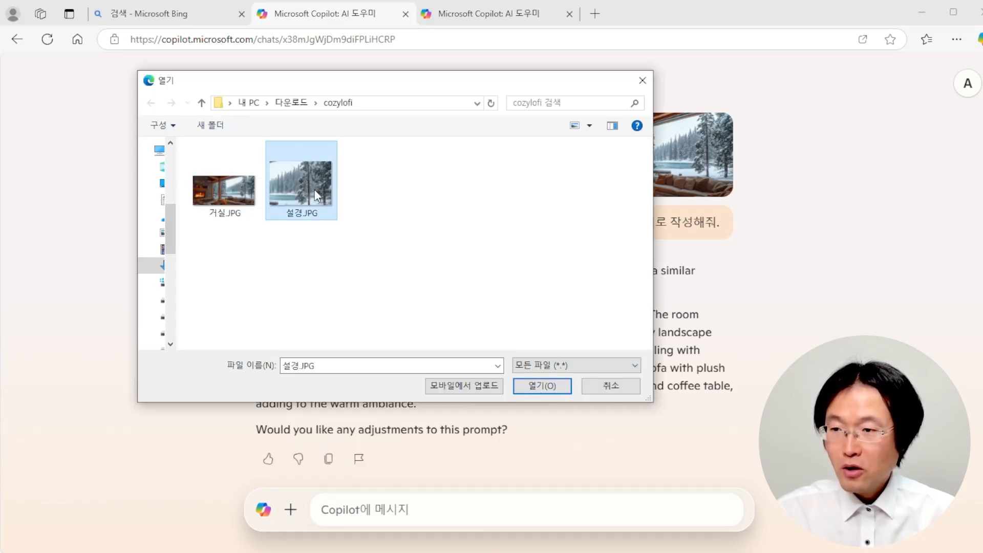
click(544, 386)
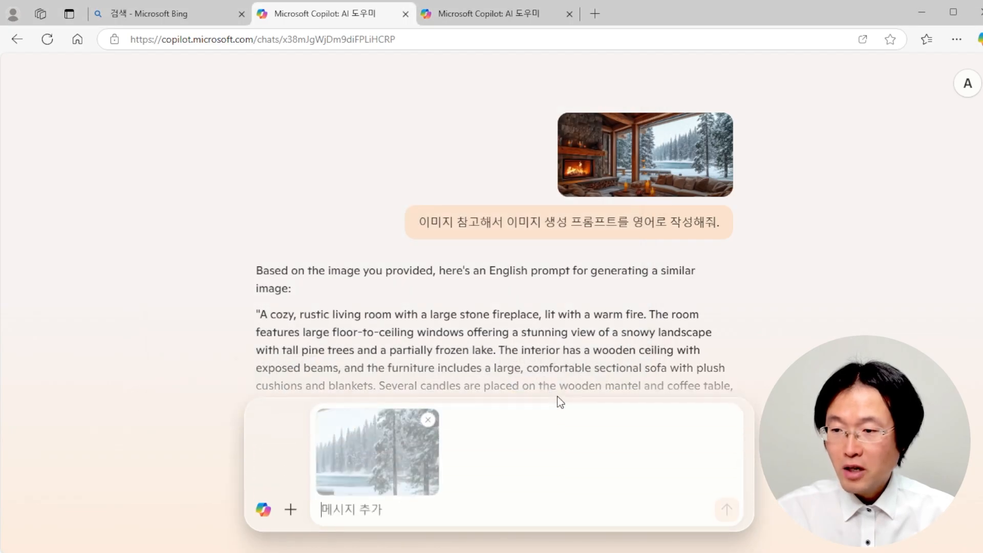
- Send the snow-scene image with "이미지 참고해서 이미지 생성 프롬프트를 영어로 작성해줘." and review the generated prompts
text(이미지 참고해서 이미지 생성 프롬프트를 영어로 작성해줘.)
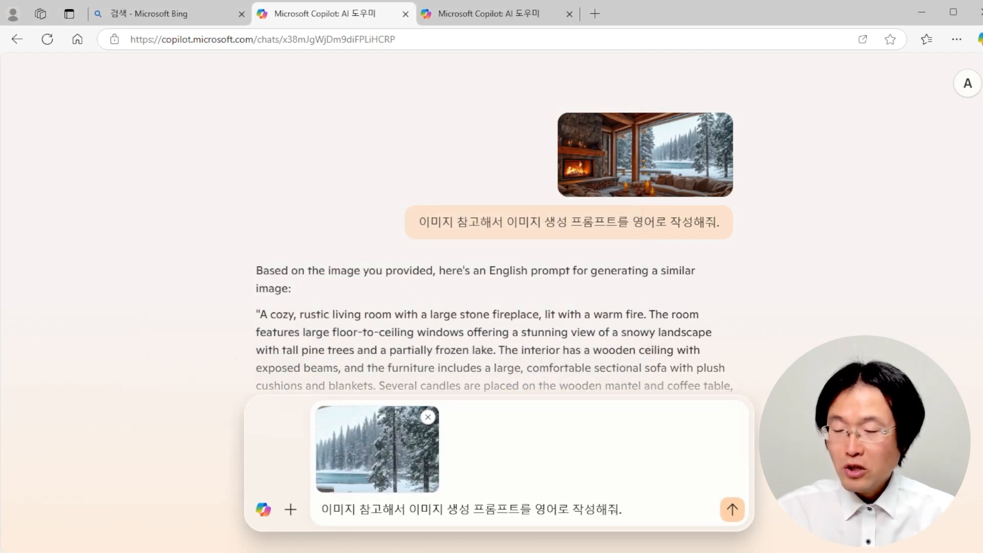
click(733, 511)
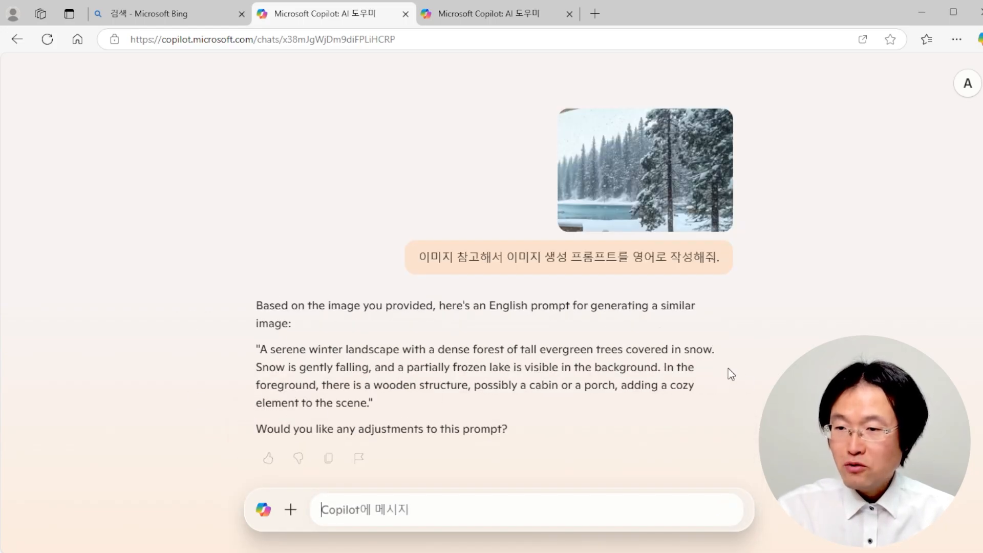
scroll(724, 371, up, 5)
scroll(597, 276, down, 5)
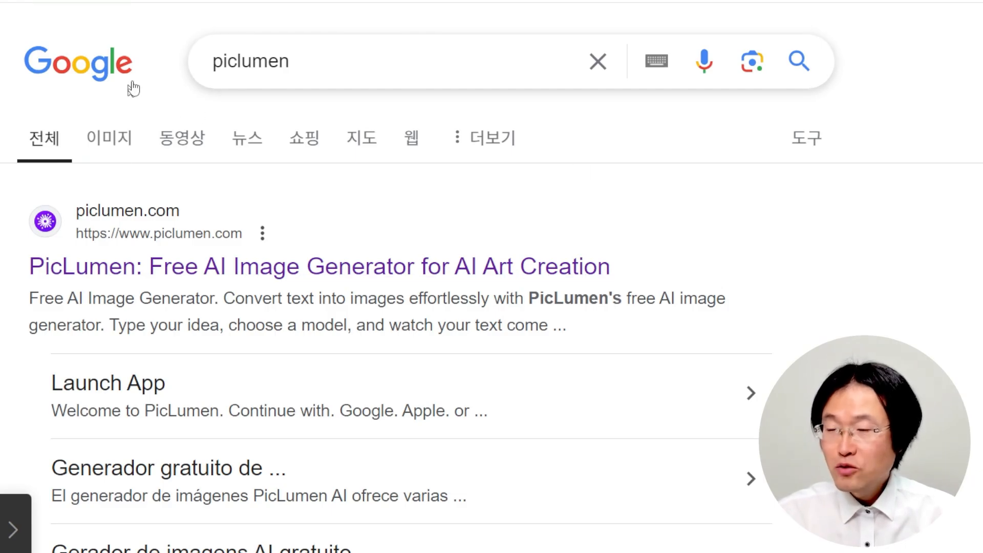
- Open PicLumen's image creation page from the Google results and choose the PicLumen Realistic V2 model
click(222, 269)
click(521, 329)
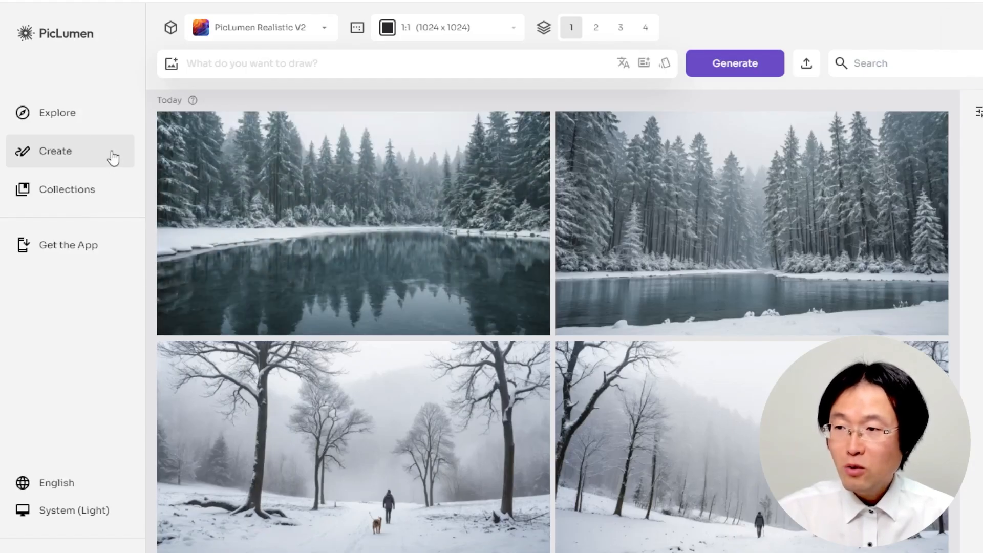
click(310, 39)
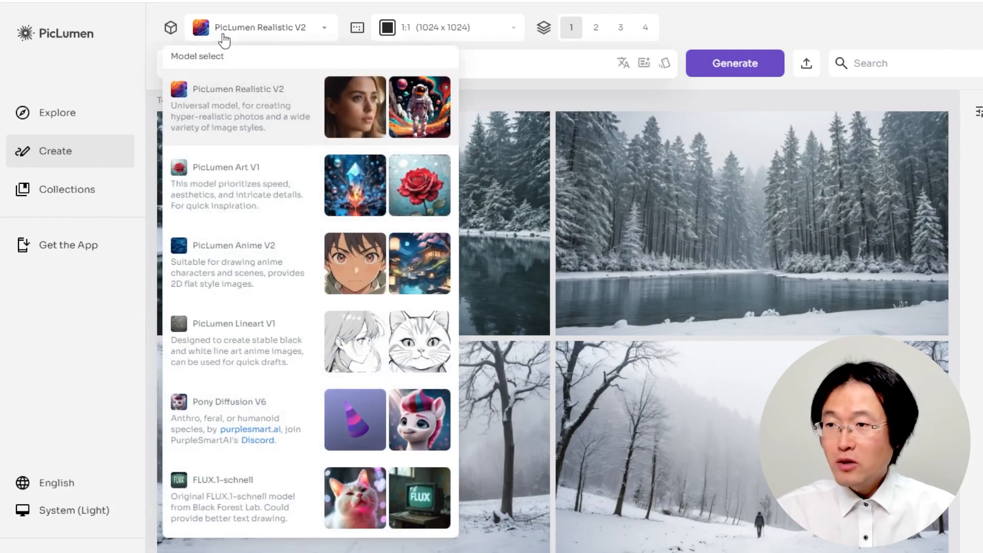
click(248, 99)
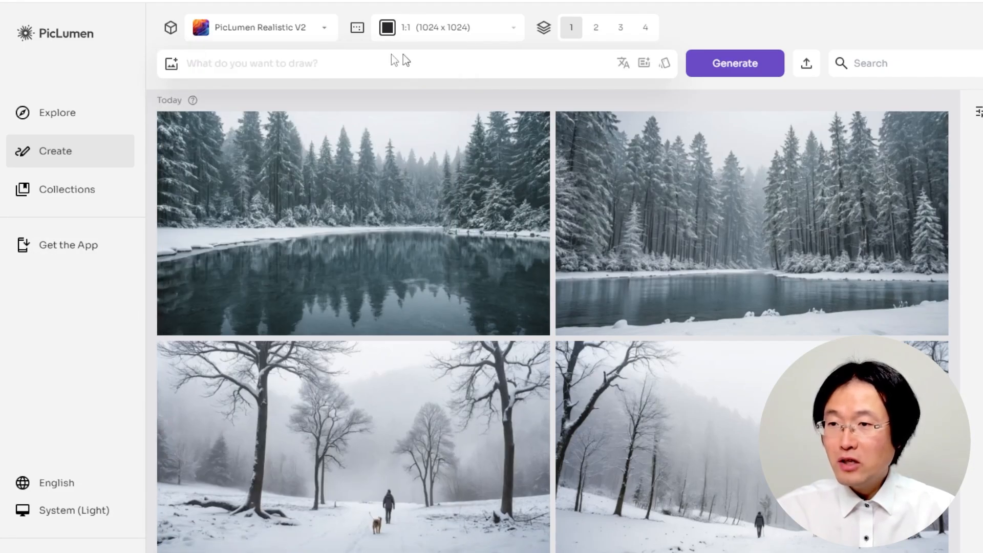
- Set the image aspect ratio to 16:9 (1344 x 768) and the number of images to 2
click(512, 36)
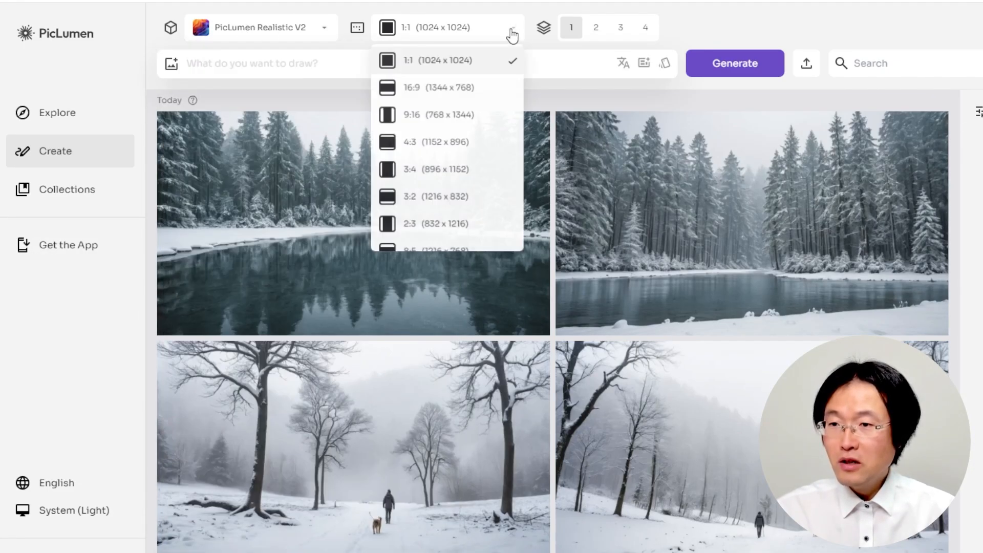
click(458, 91)
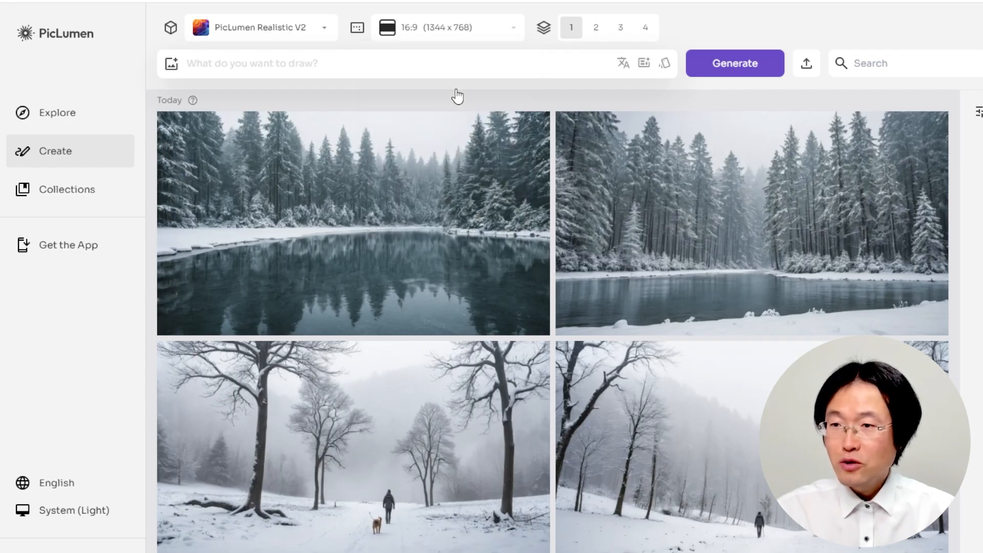
click(597, 29)
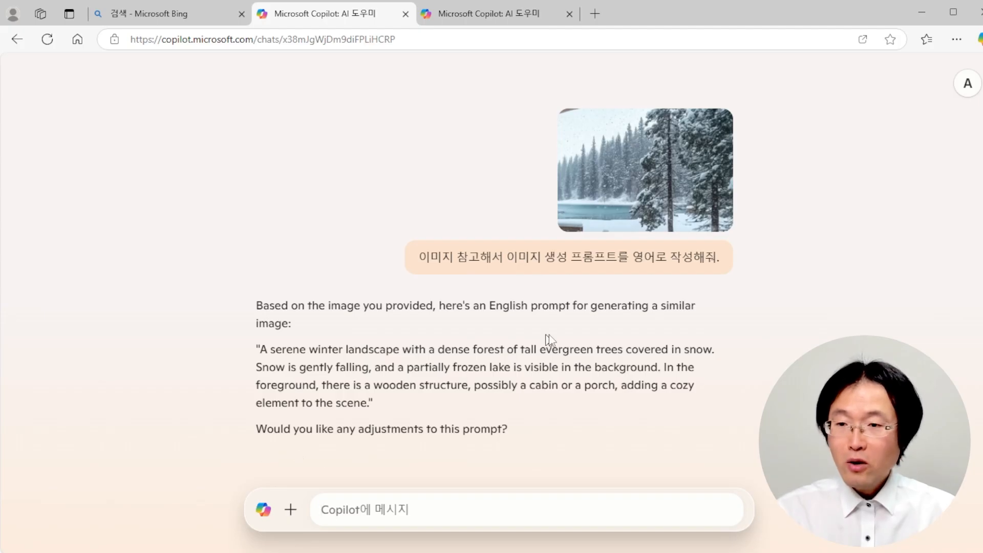
- Switch to the Copilot chat and copy the quoted prompt describing the cozy, rustic living room
scroll(546, 340, up, 5)
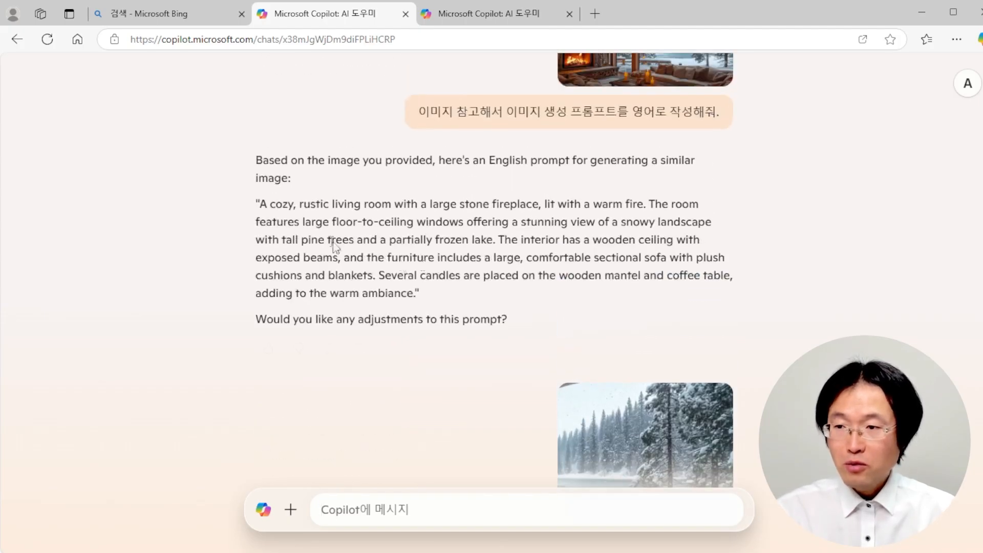
drag(260, 204, 425, 297)
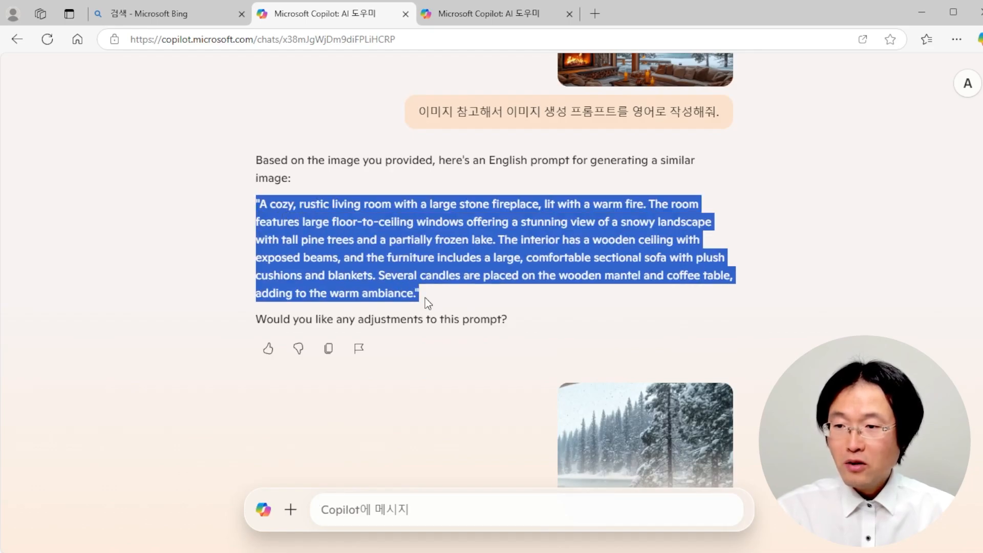
right_click(425, 297)
click(481, 252)
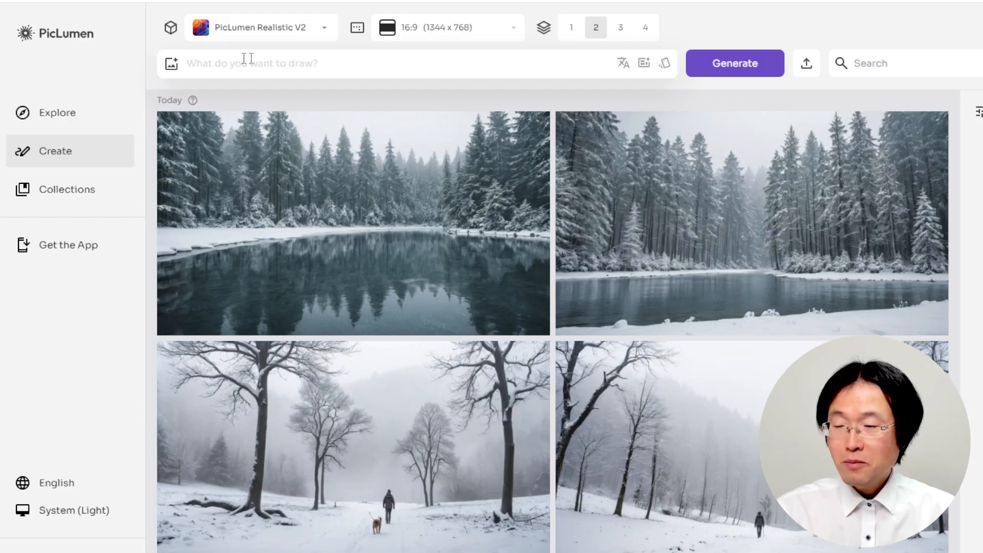
- Switch back to PicLumen and generate two batches of images from the copied living-room prompt
click(285, 63)
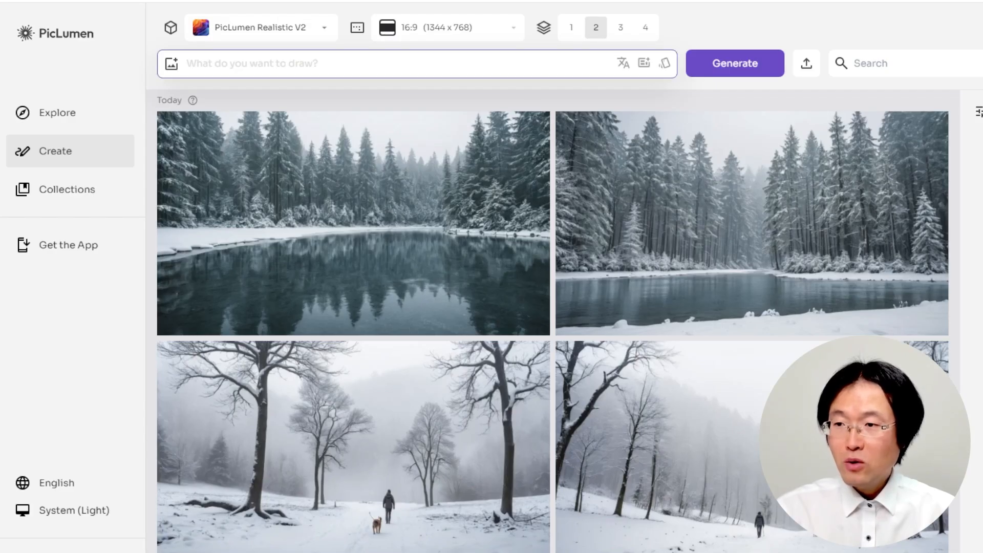
key(ctrl+v)
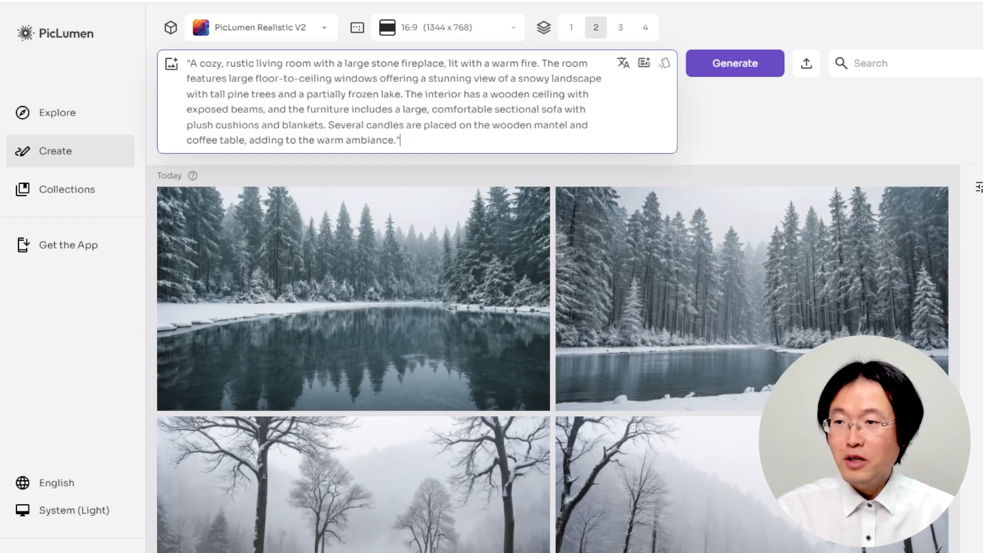
click(762, 67)
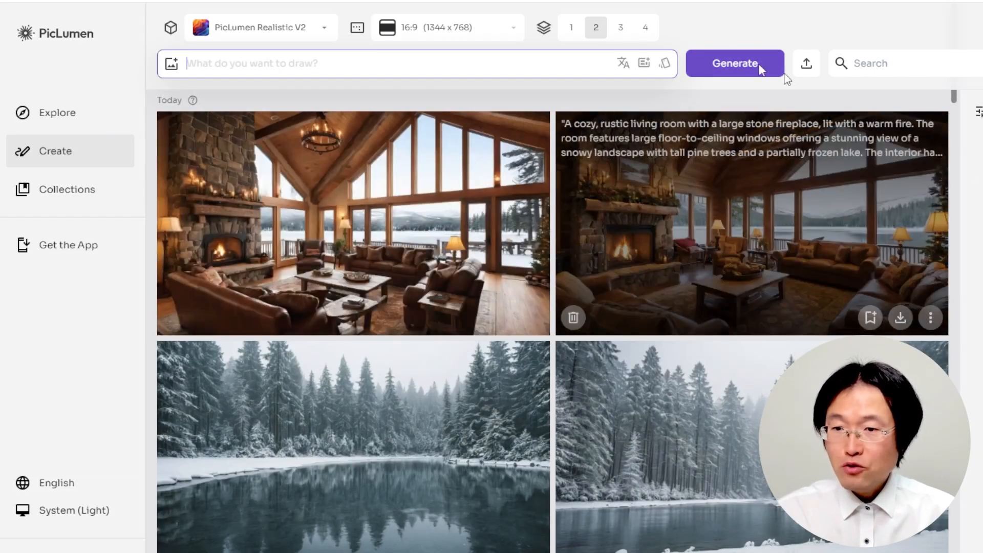
key(ctrl+v)
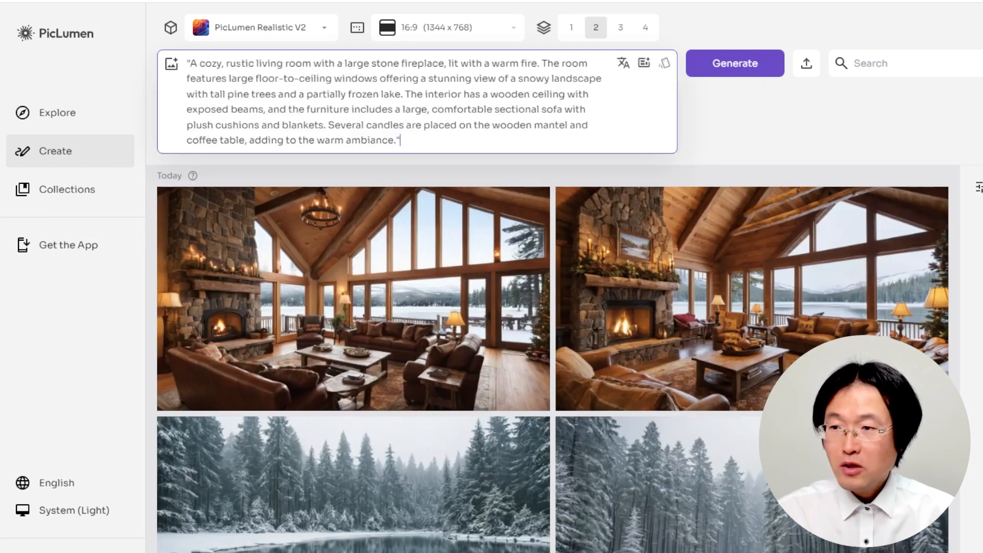
click(735, 66)
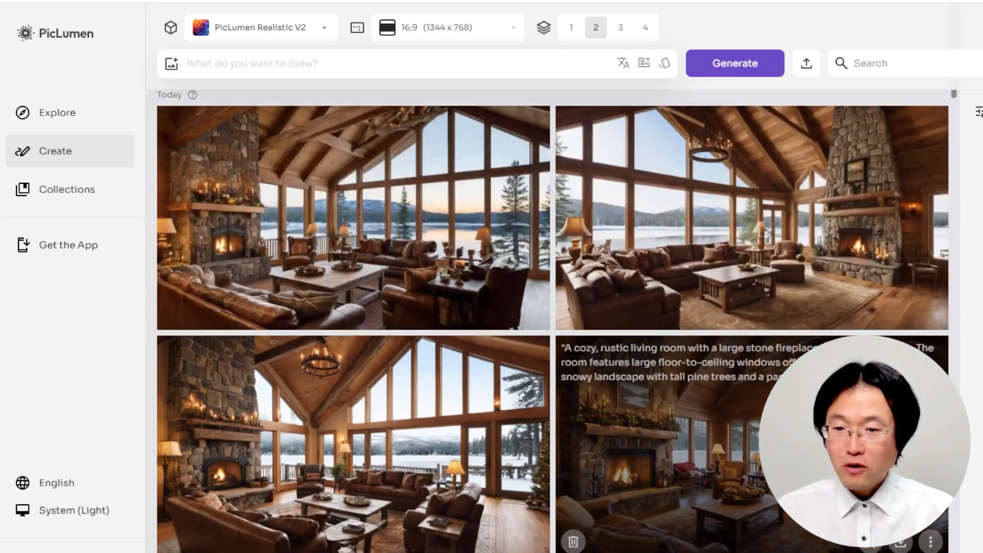
- Upscale the generated living-room image that has a framed picture above the garlanded fireplace mantel
scroll(648, 328, down, 3)
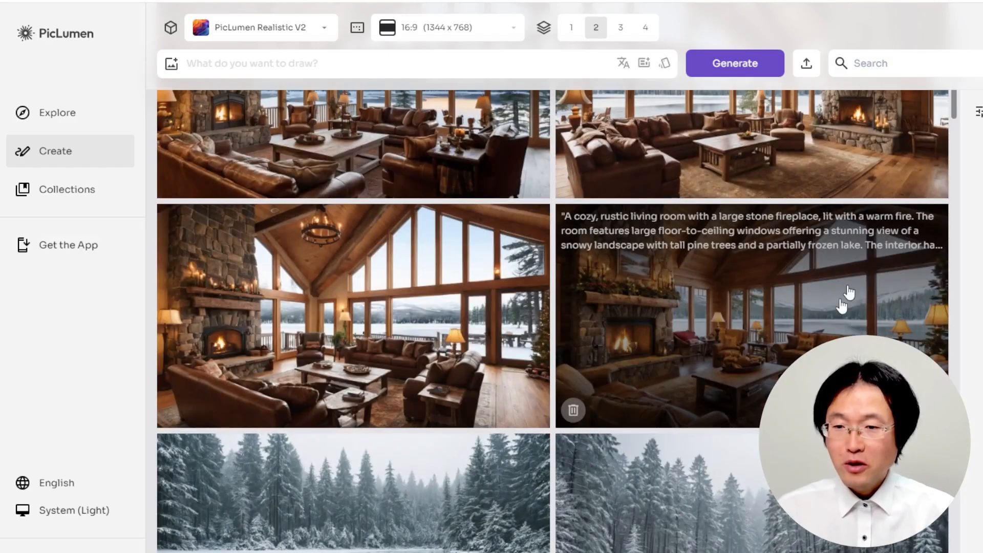
scroll(722, 294, down, 3)
click(930, 274)
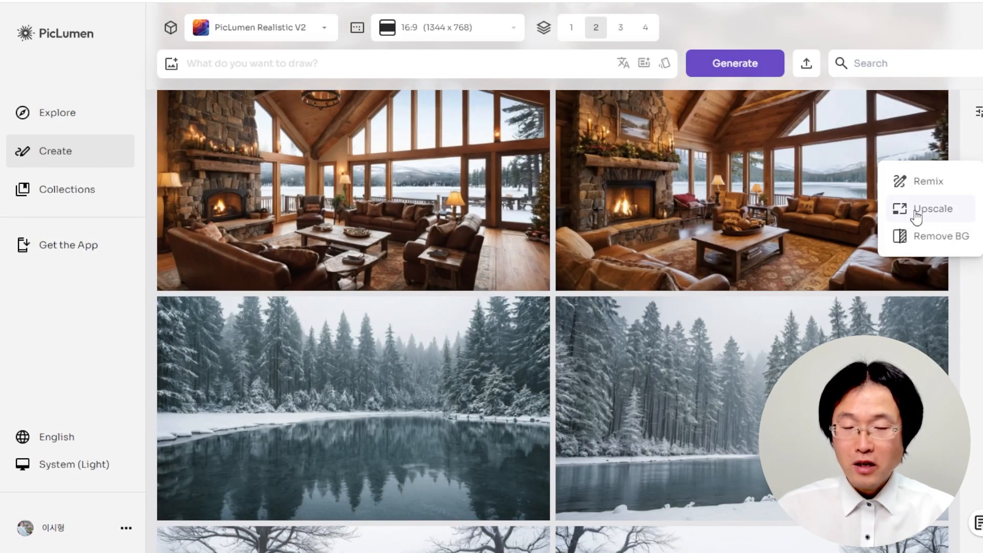
click(916, 217)
click(624, 328)
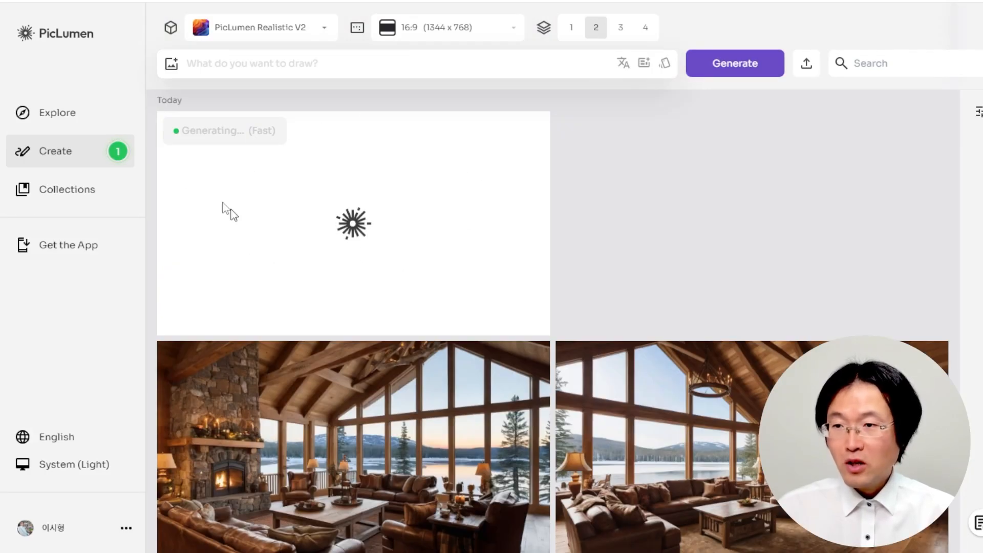
- Download the upscaled living-room image in JPG (Lossy) format
click(371, 223)
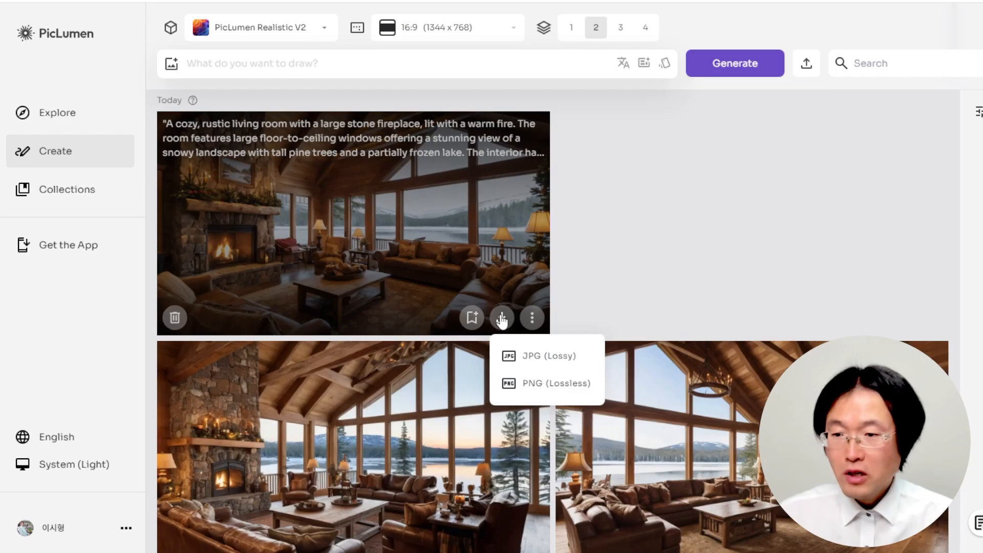
click(543, 359)
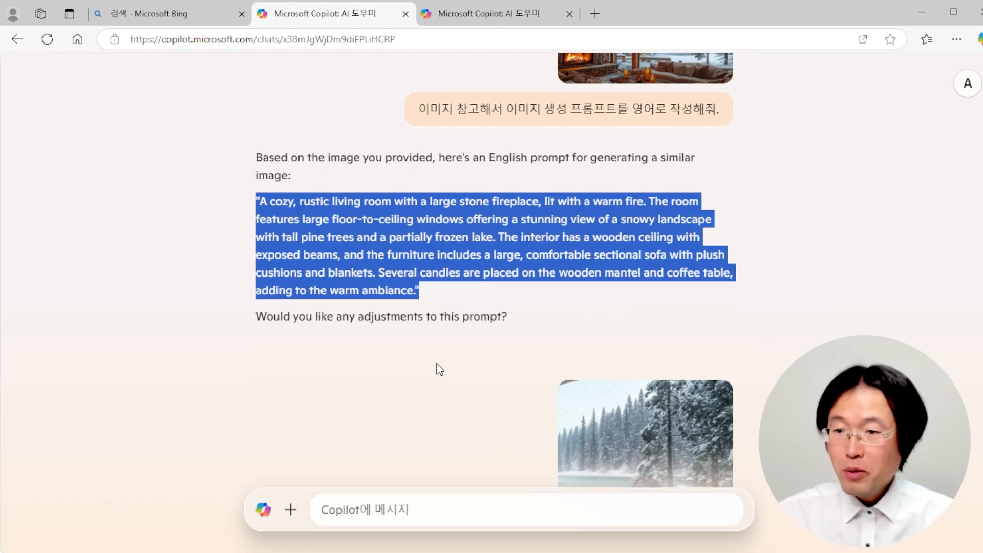
- Copy the Copilot prompt describing the serene winter landscape with snow-covered evergreens and a partially frozen lake
scroll(440, 369, down, 5)
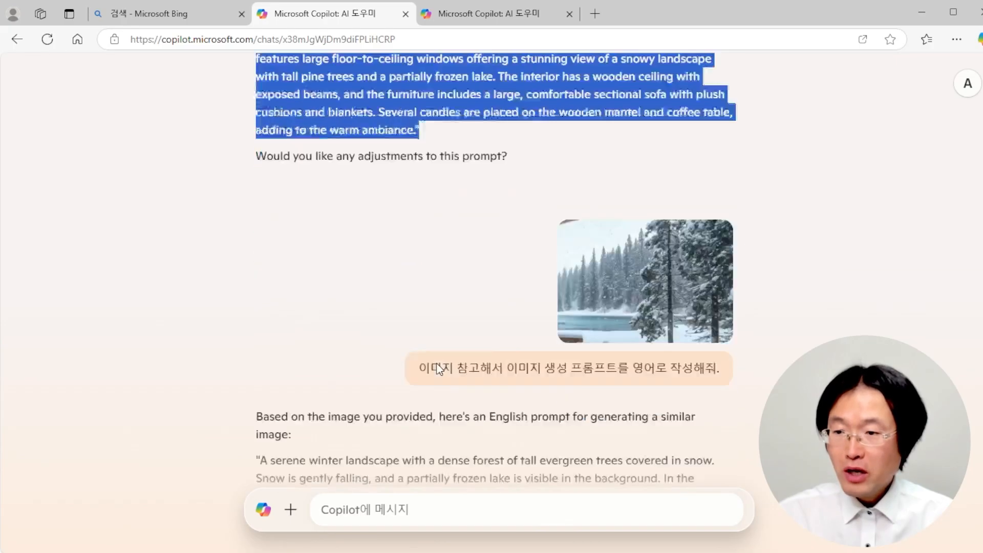
drag(260, 349, 373, 403)
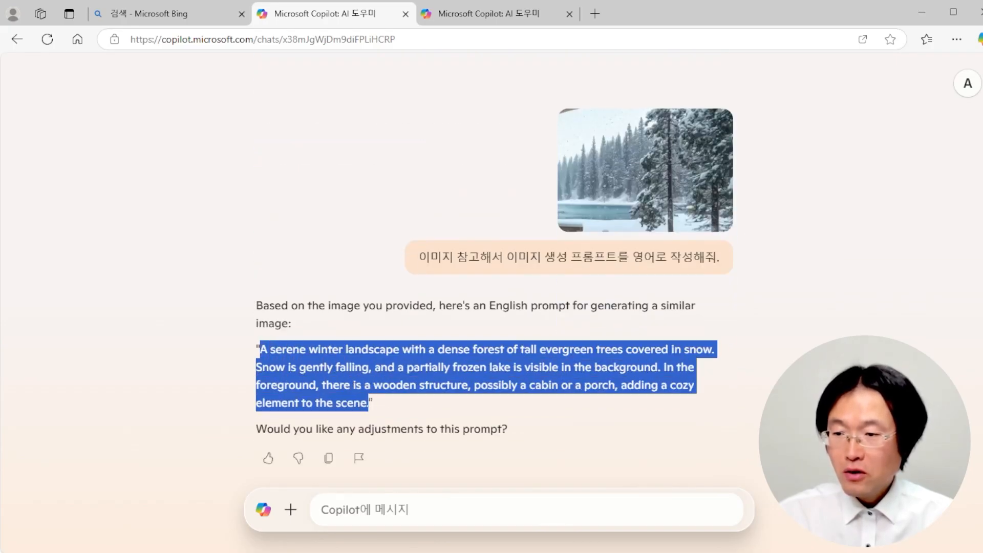
mouse_move(396, 364)
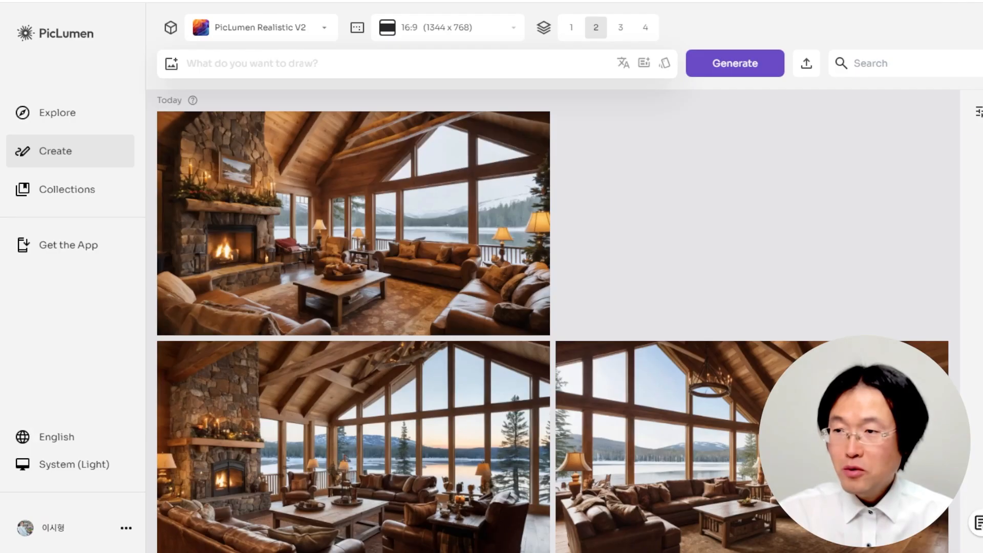
- Switch to PicLumen and generate two batches of images from the copied winter-landscape prompt
key(ctrl+v)
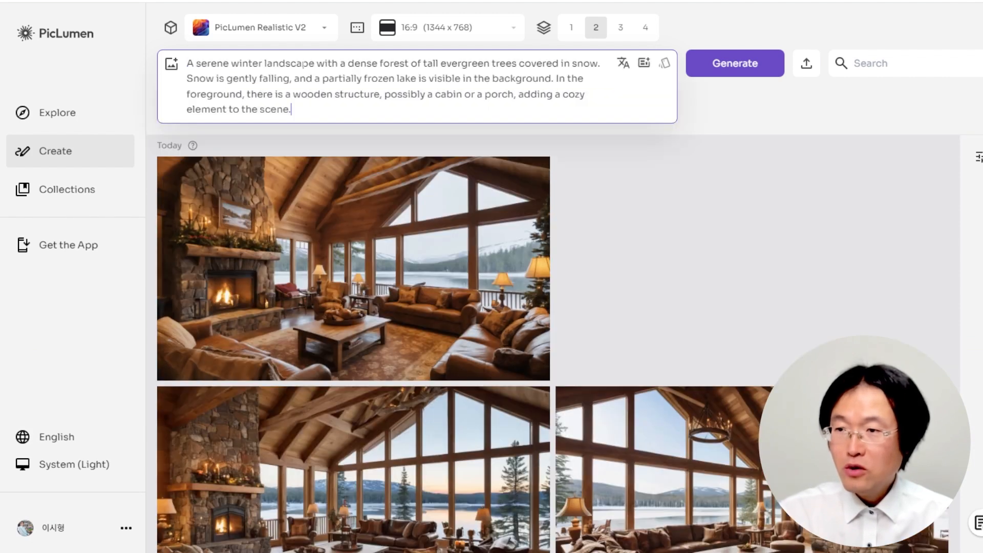
click(777, 71)
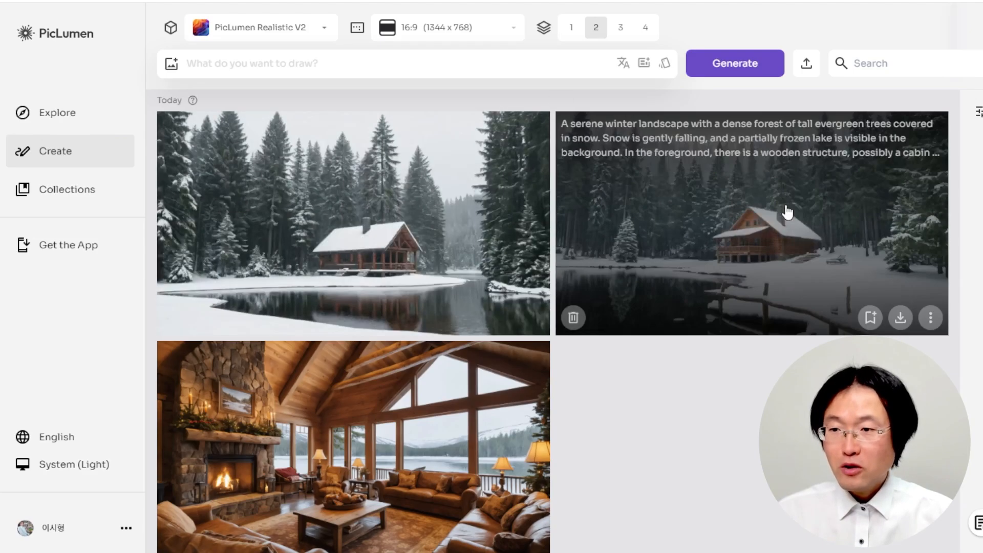
click(502, 60)
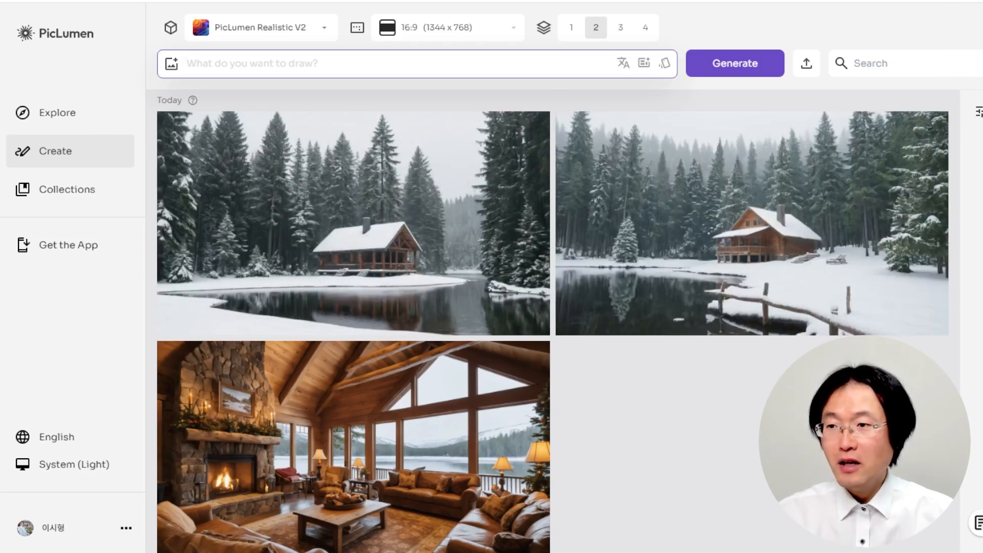
key(ctrl+v)
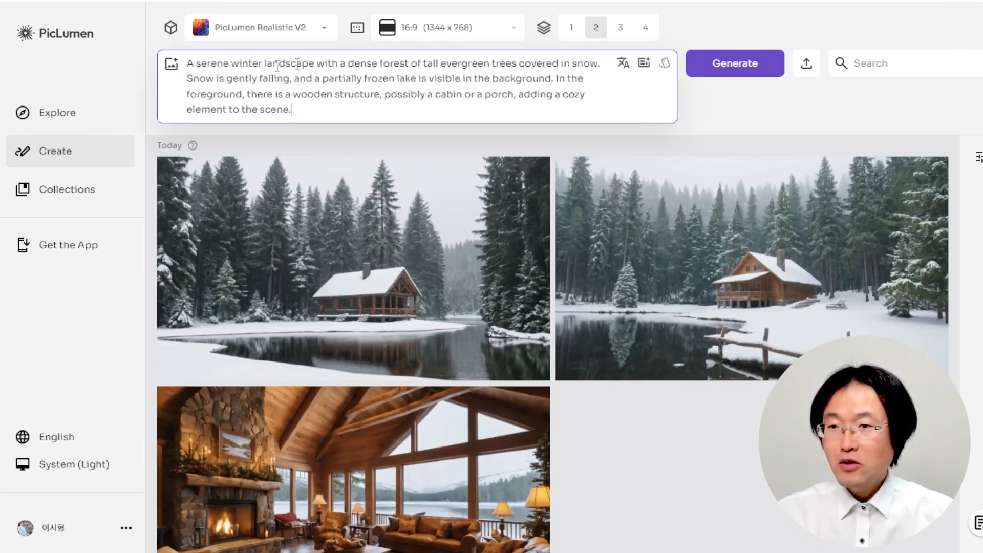
click(752, 68)
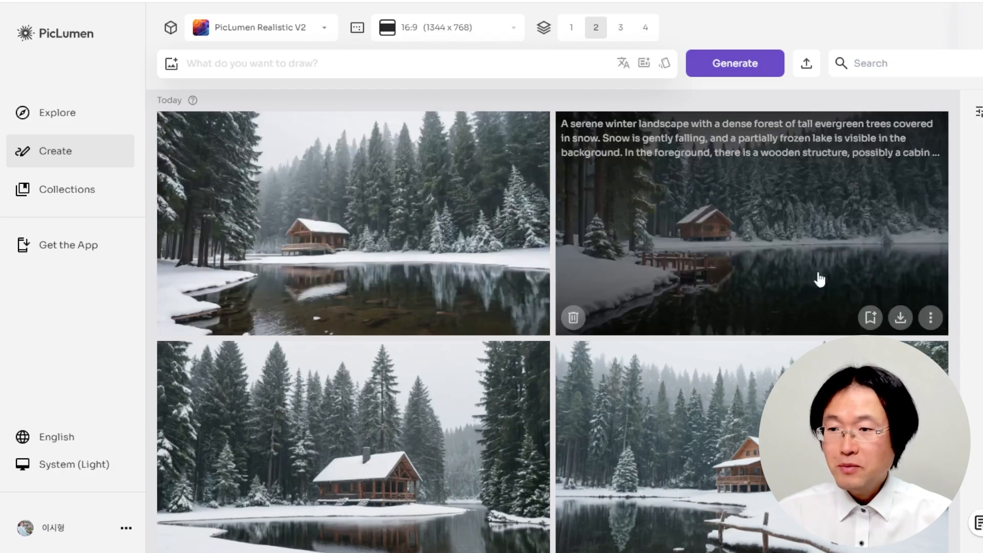
- Upscale the snowy cabin image with the wooden fence in the foreground and download the result as JPG (Lossy)
scroll(789, 281, down, 4)
scroll(746, 252, down, 3)
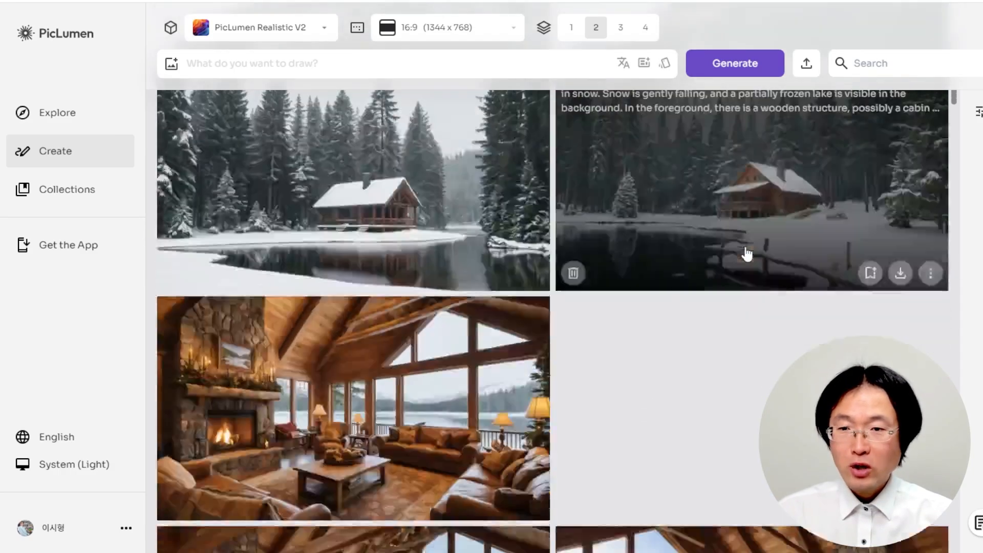
click(930, 205)
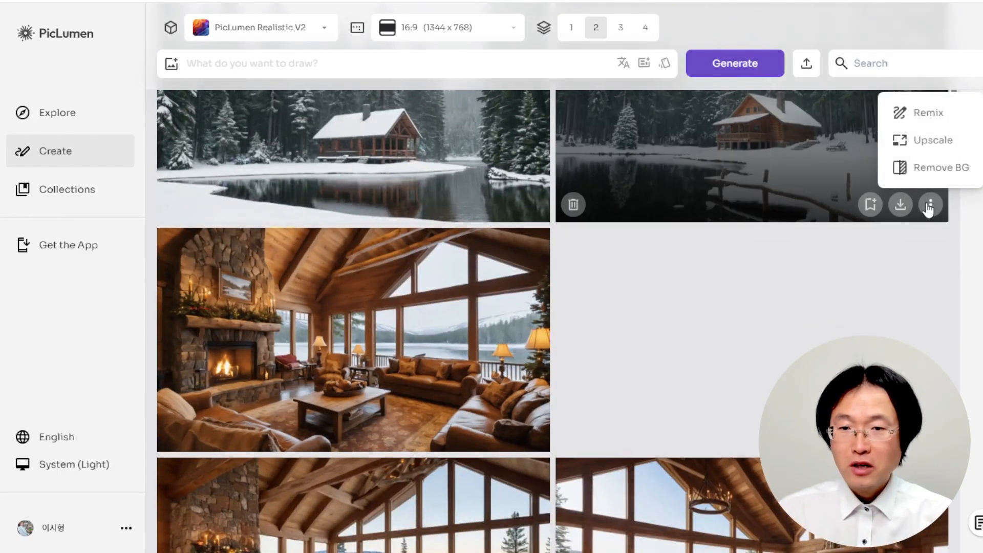
click(924, 147)
click(630, 332)
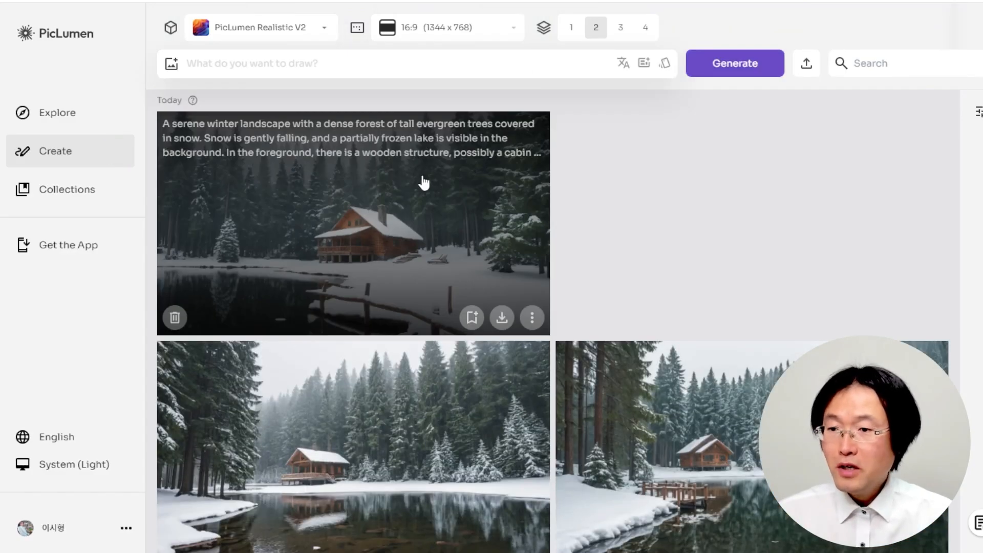
click(503, 319)
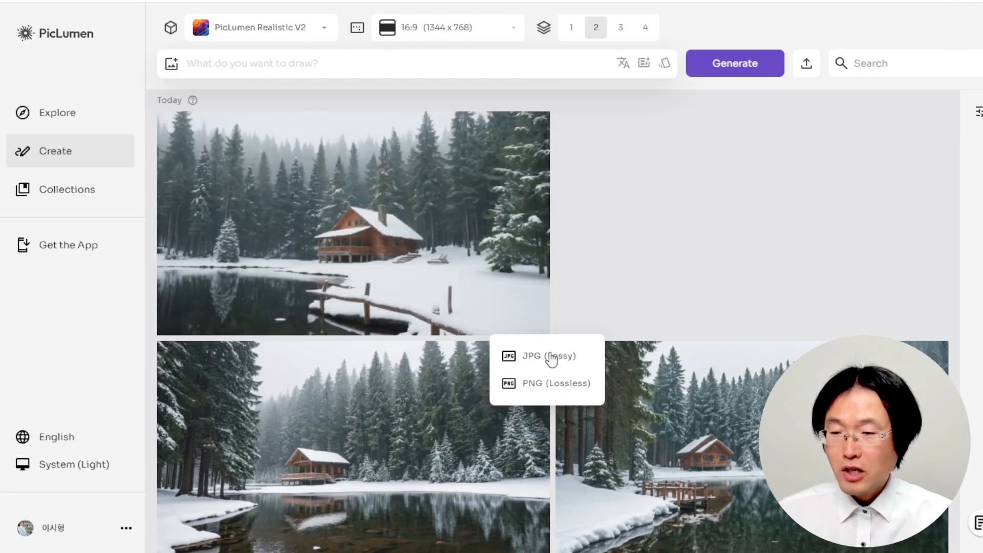
click(546, 355)
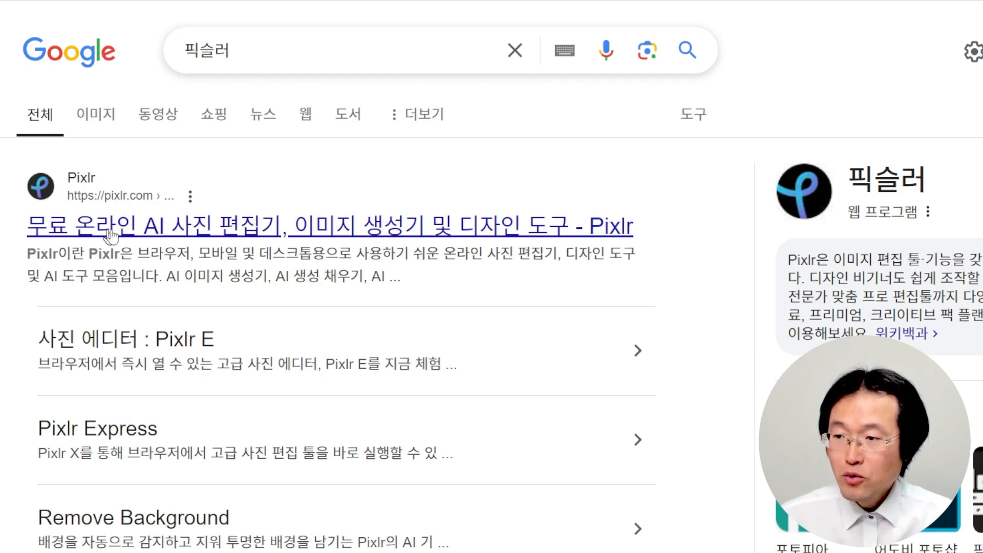
- Open the Pixlr website from the Google results for 픽슬러 and launch Pixlr Editor
click(190, 233)
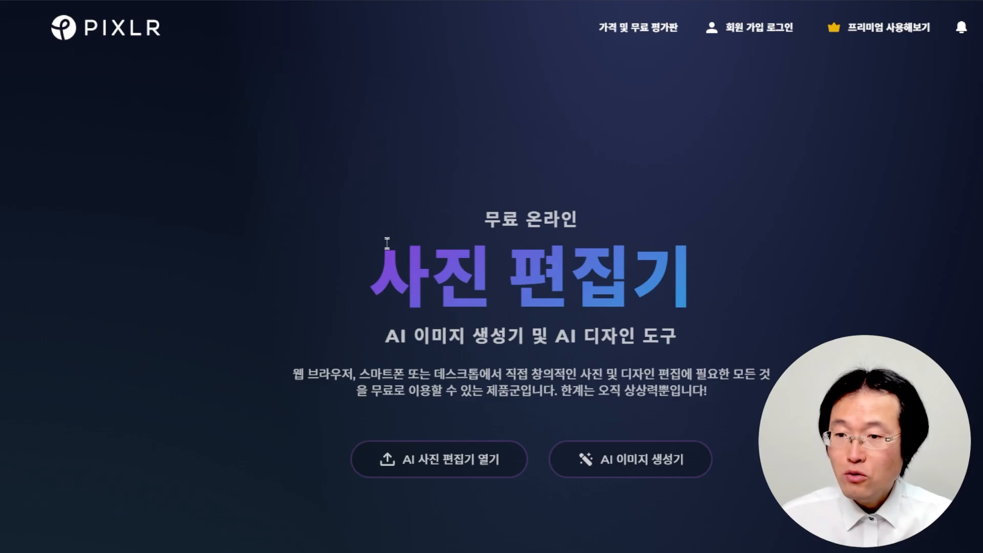
mouse_move(935, 37)
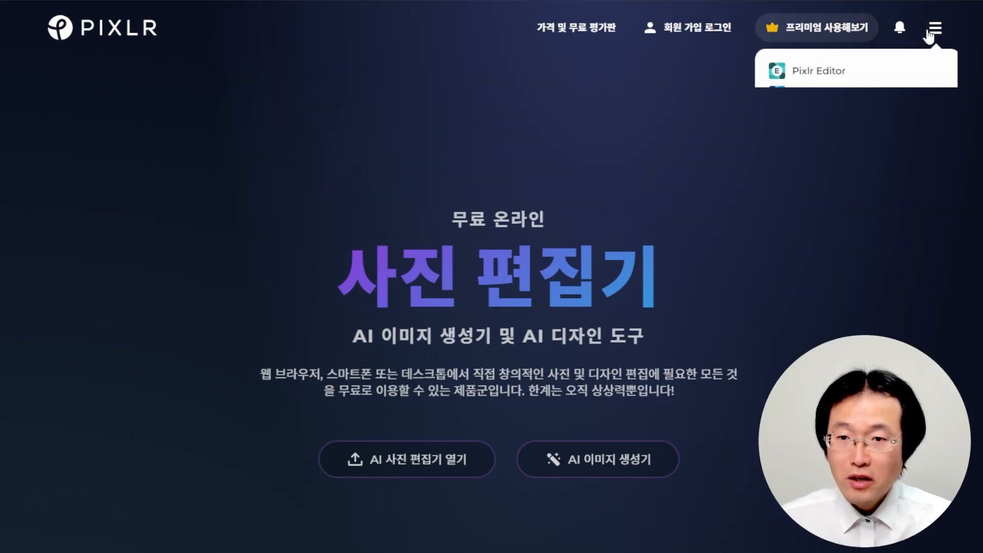
click(863, 65)
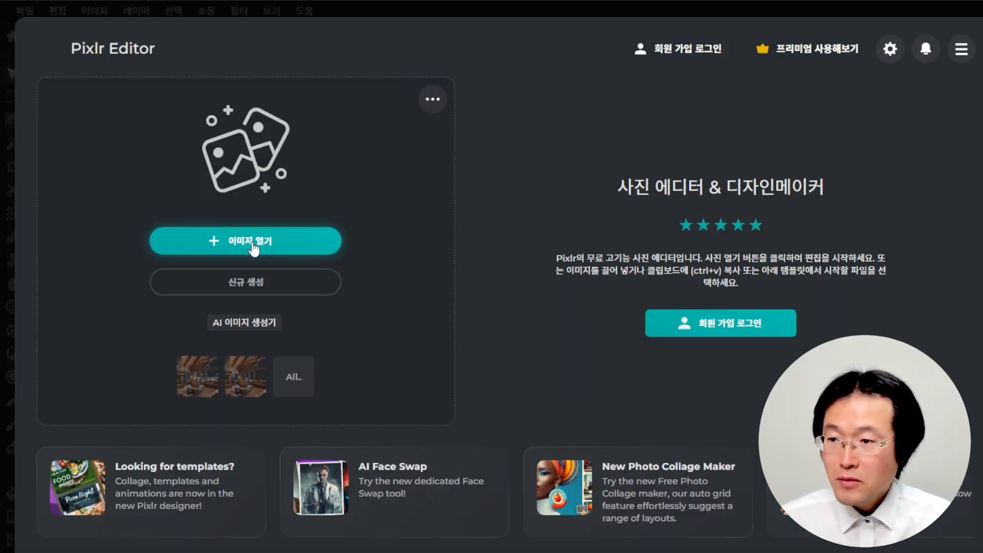
- Open piclumen-1733817597613.jpg from the cozylofi folder at its original size of 2688 x 1536 px
click(294, 242)
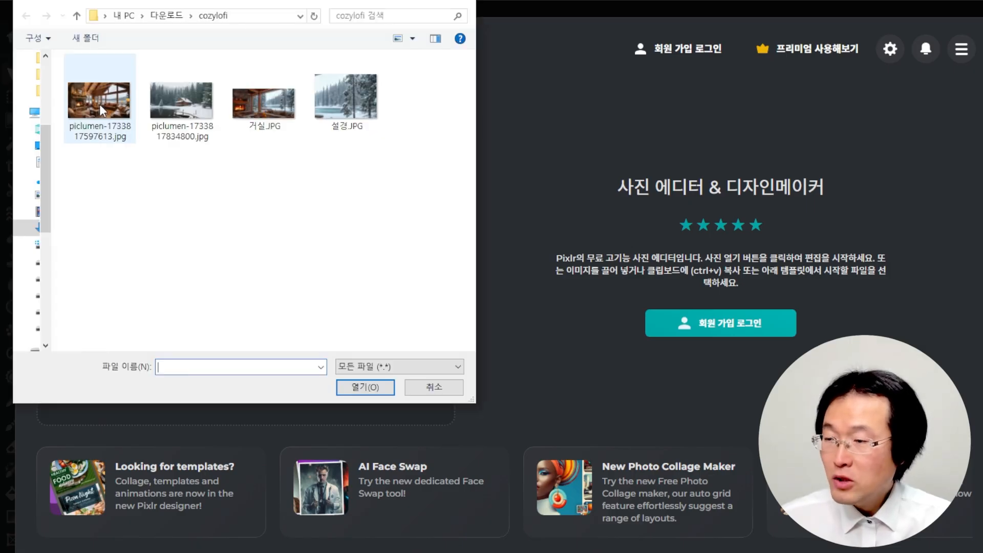
click(99, 104)
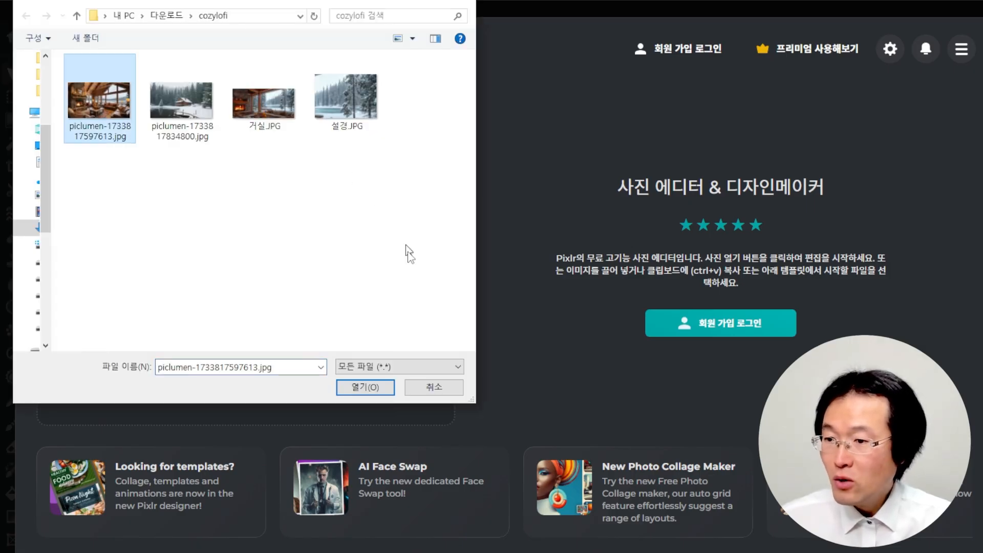
click(365, 388)
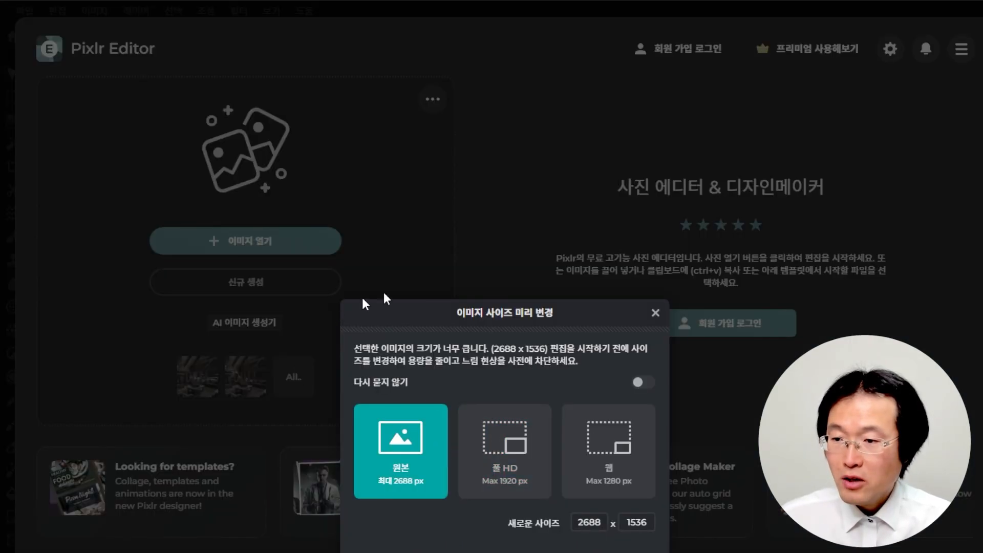
click(623, 552)
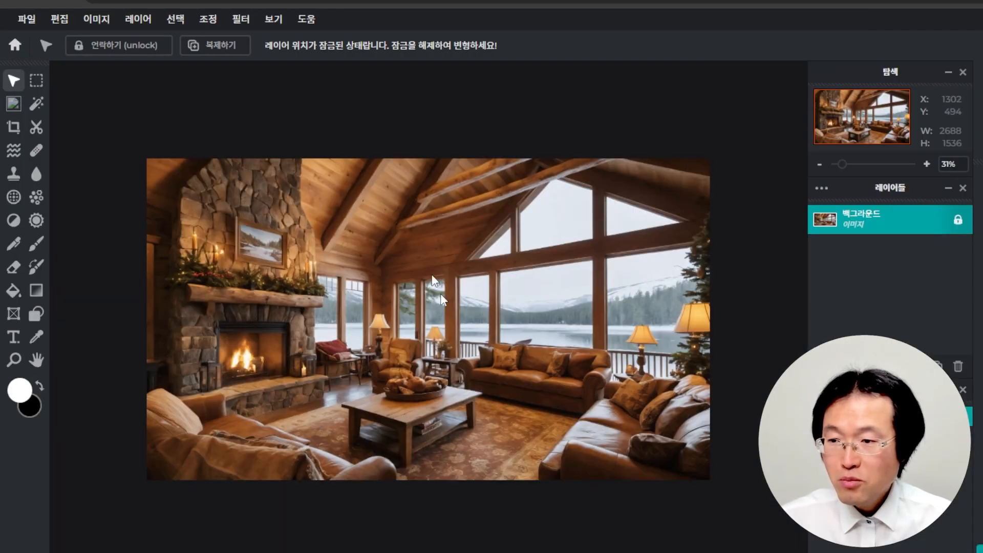
- Outline the window pane nearest the fireplace with the polygonal lasso, following the garland, mantel and stones, and delete the scenery inside it
scroll(290, 330, up, 5)
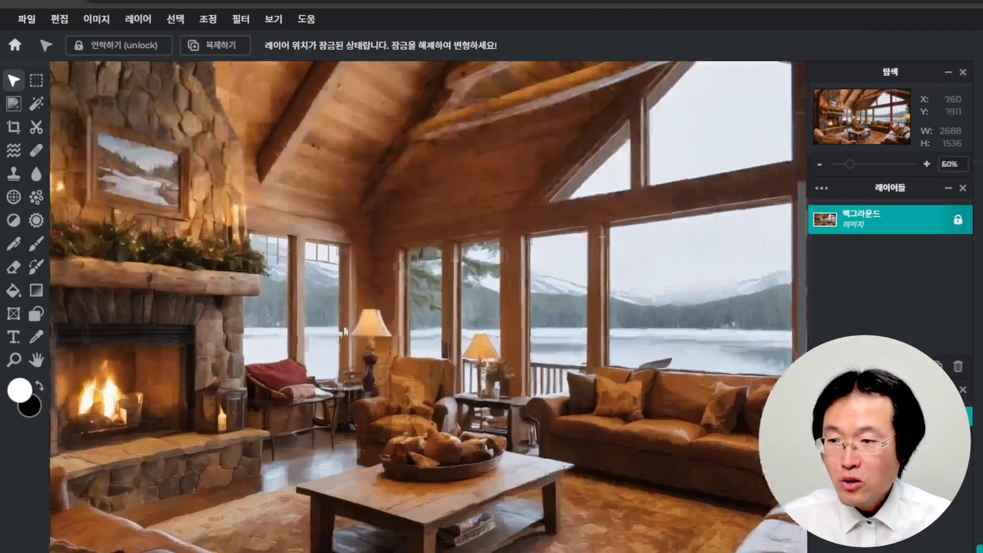
scroll(303, 318, up, 3)
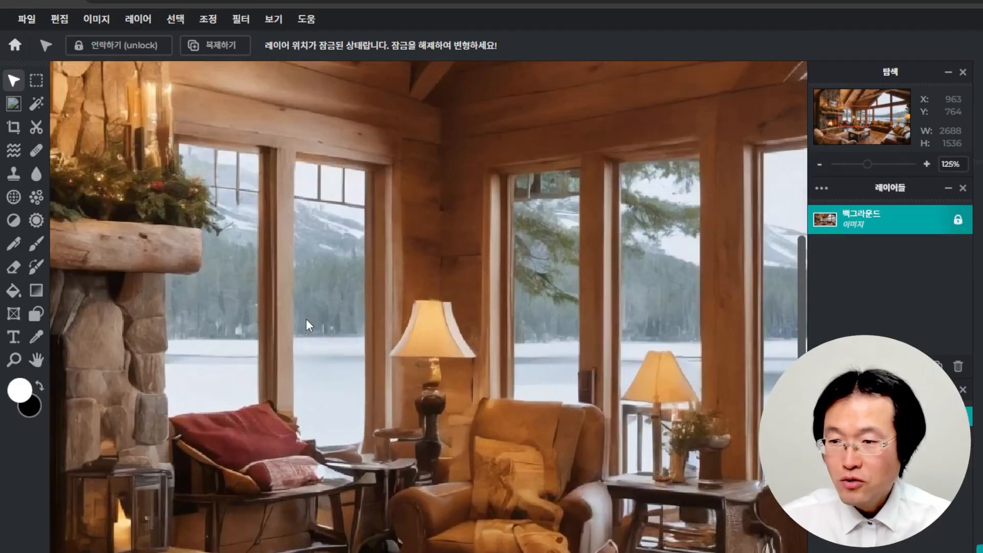
drag(283, 283, 531, 287)
drag(409, 547, 387, 547)
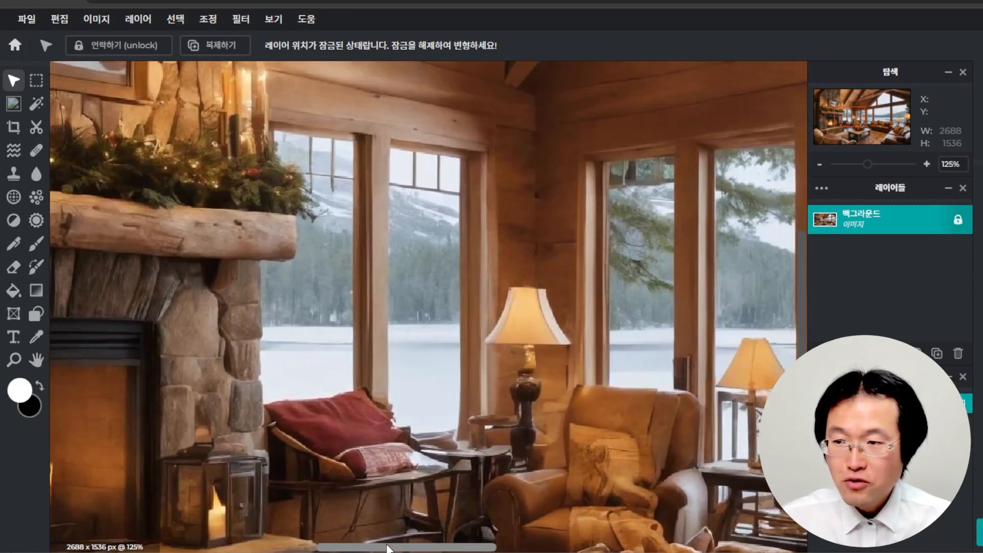
mouse_move(801, 301)
mouse_down()
mouse_move(806, 248)
mouse_move(815, 295)
mouse_up()
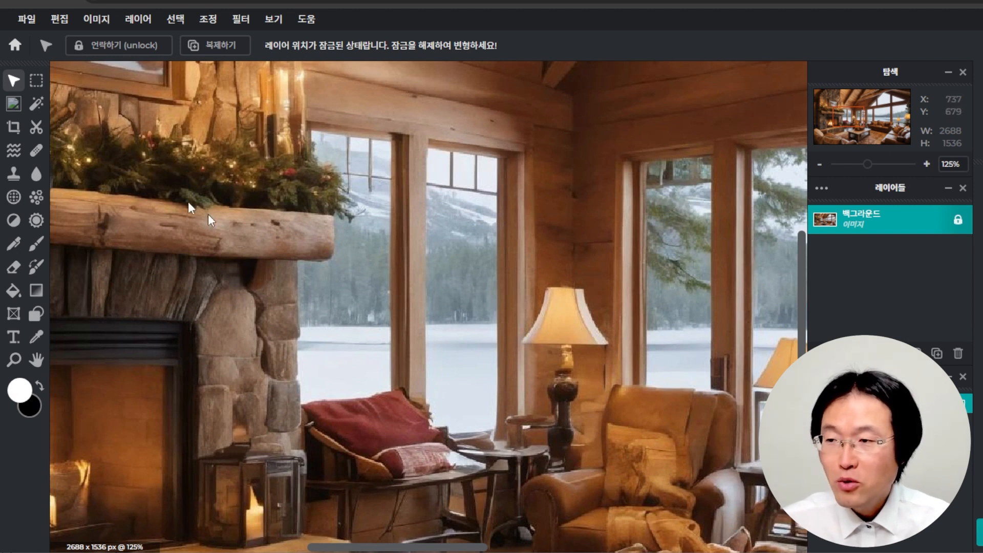
scroll(318, 286, down, 1)
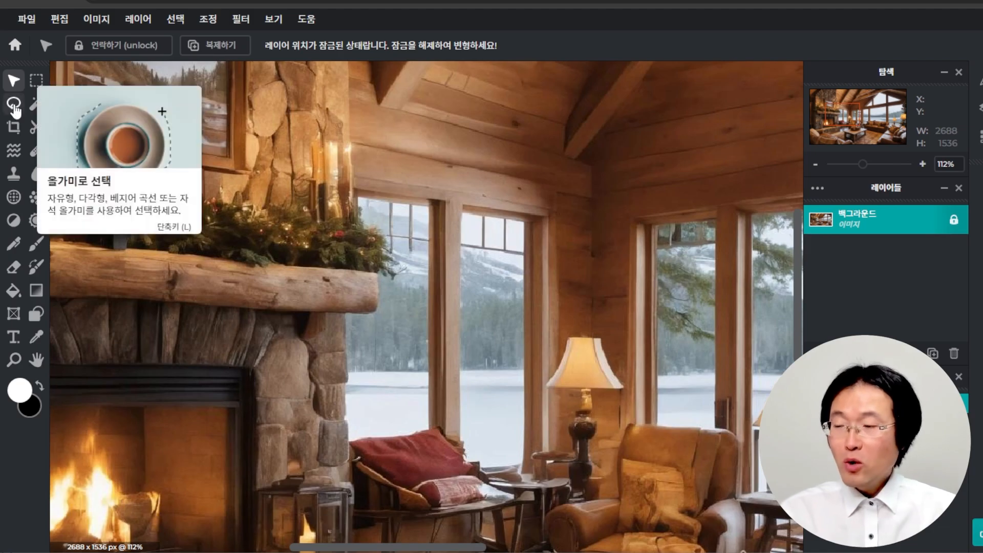
click(14, 104)
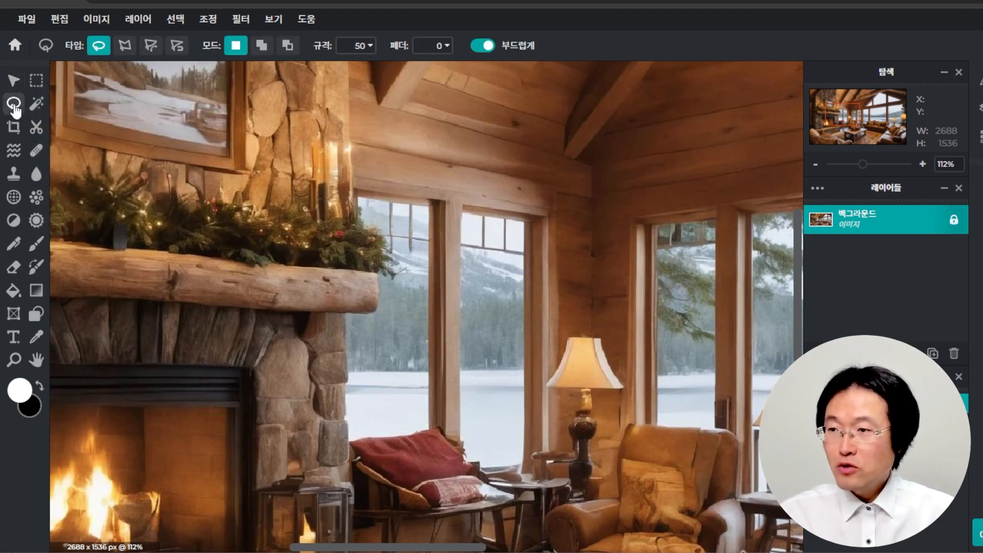
click(124, 47)
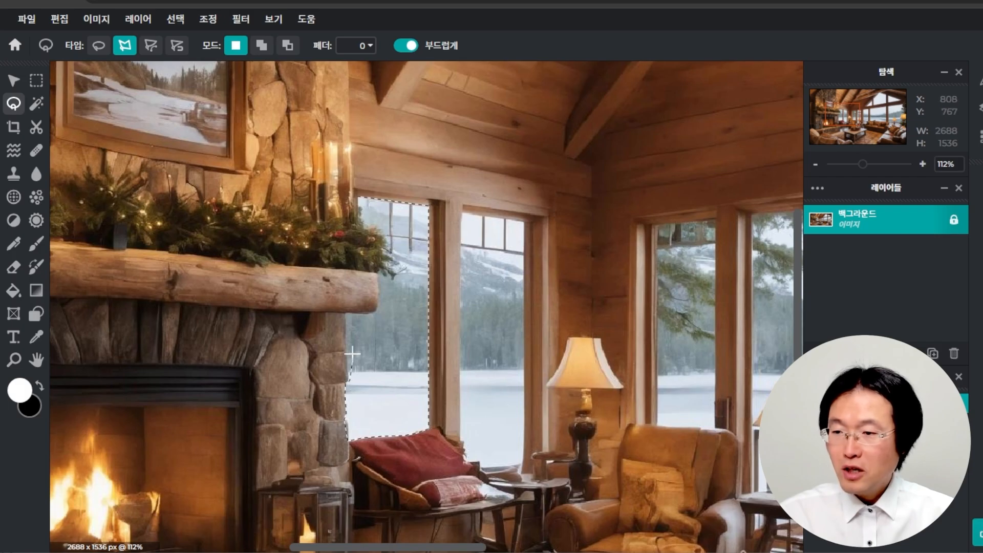
click(358, 195)
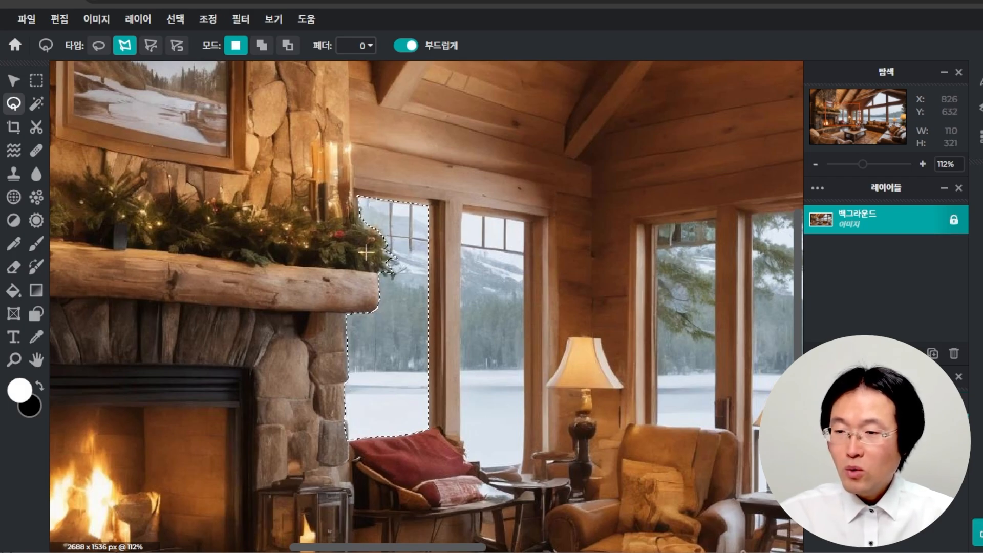
key(Delete)
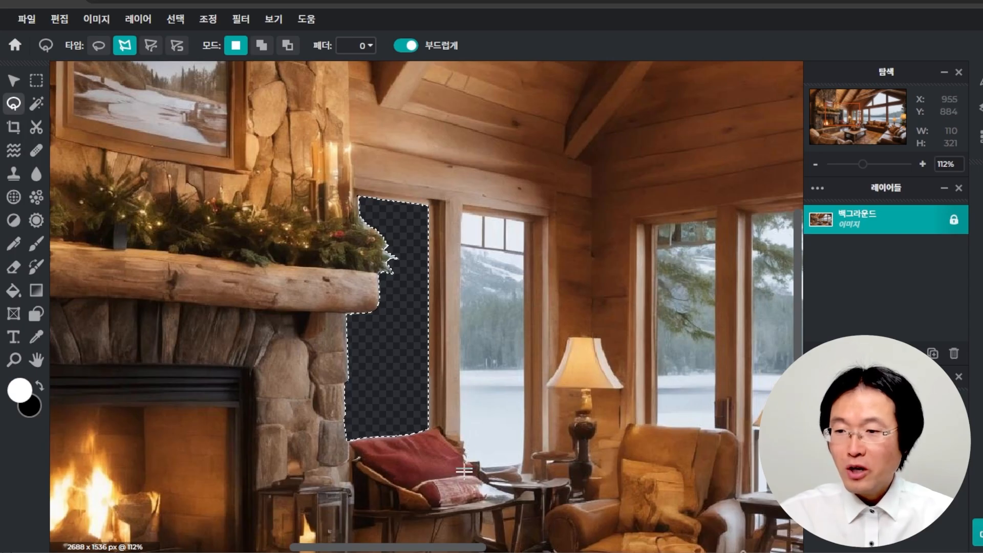
- Outline the second window pane, between the red cushion and the table lamp, with the polygonal lasso and delete its scenery
drag(445, 549, 513, 551)
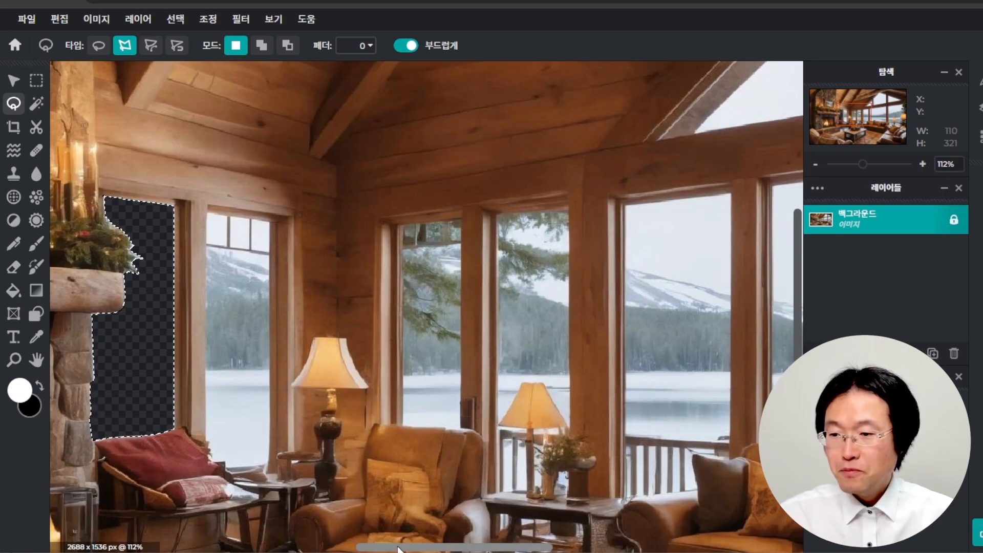
scroll(364, 372, up, 3)
scroll(364, 372, up, 1)
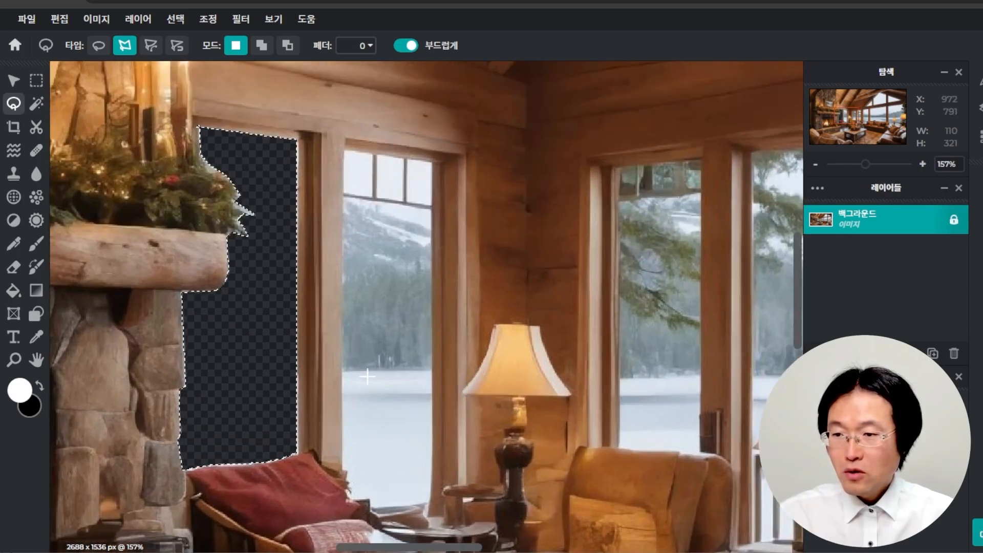
scroll(369, 377, up, 1)
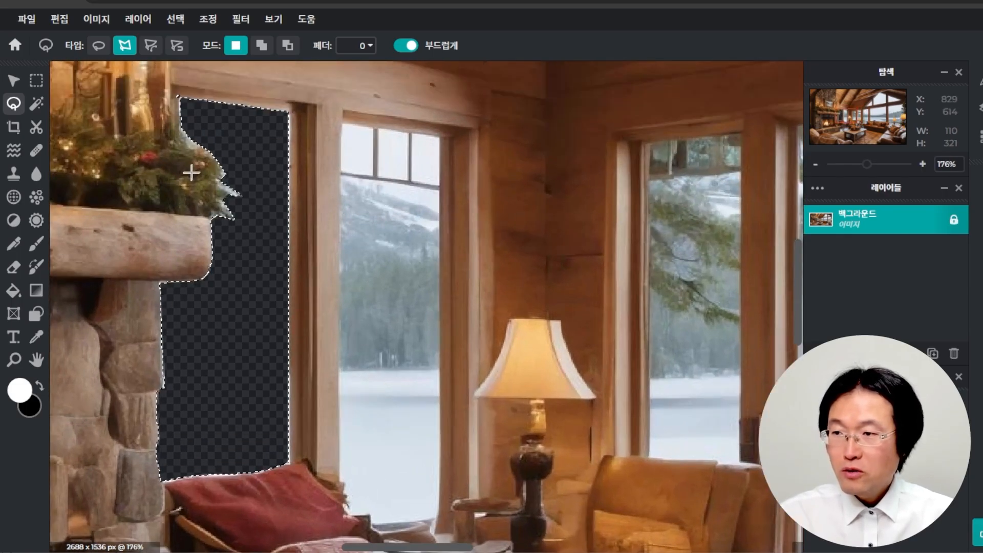
click(344, 121)
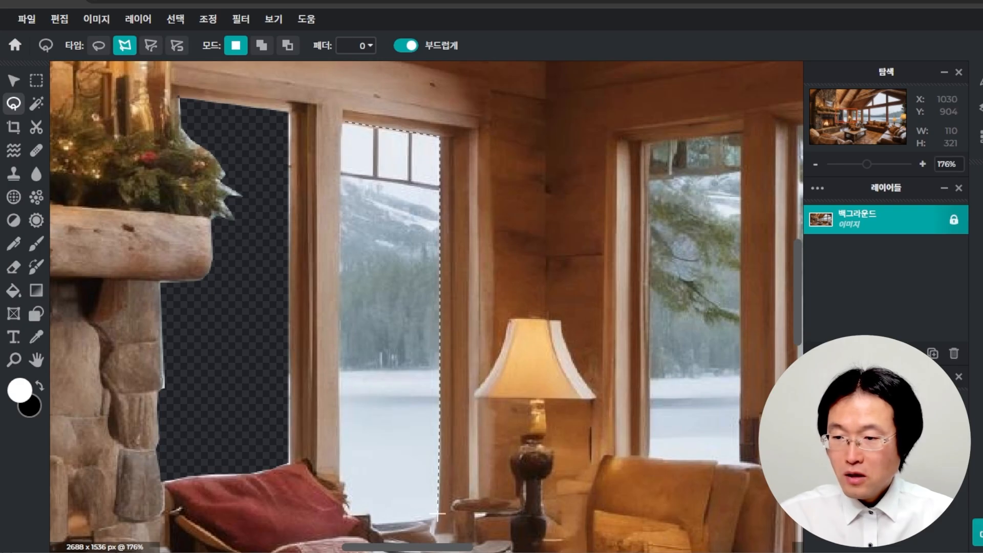
click(340, 481)
click(342, 124)
key(Delete)
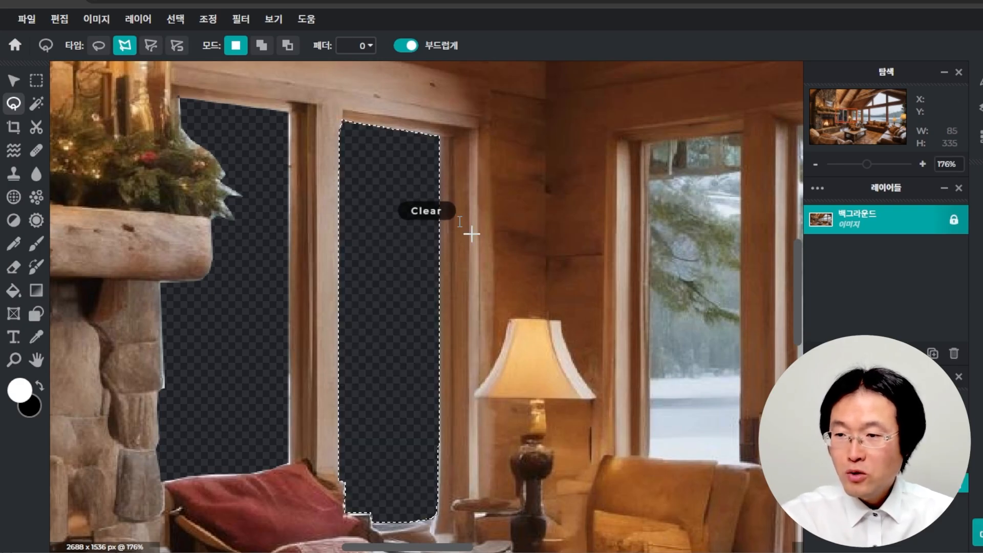
- Outline the narrow window pane above the leather armchair with the polygonal lasso and delete its scenery
scroll(470, 550, right, 5)
scroll(470, 550, right, 3)
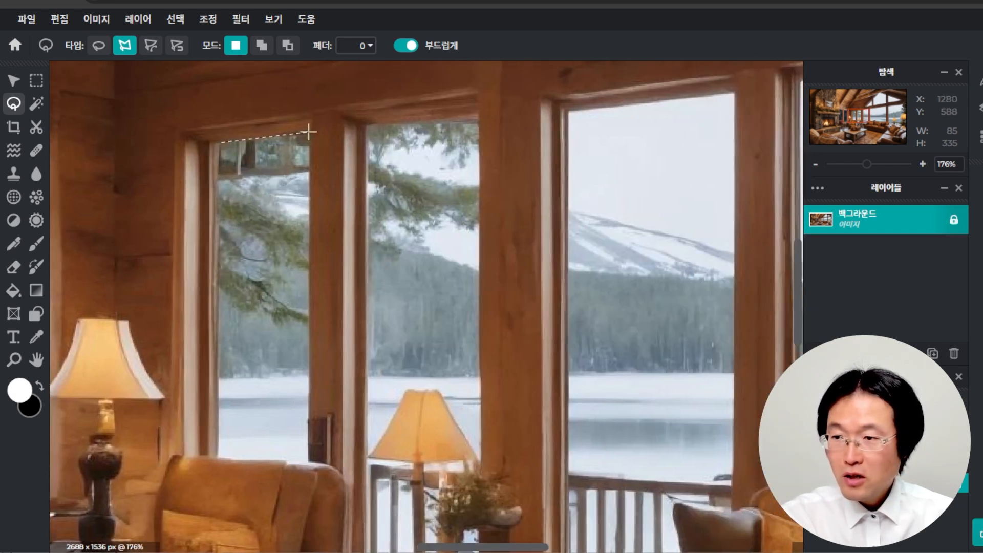
click(309, 463)
click(218, 459)
click(218, 141)
key(Delete)
- Outline the pane behind the small lamp beside the armchair, following the lampshade's edge, and delete the scenery above the railing
click(368, 126)
click(480, 118)
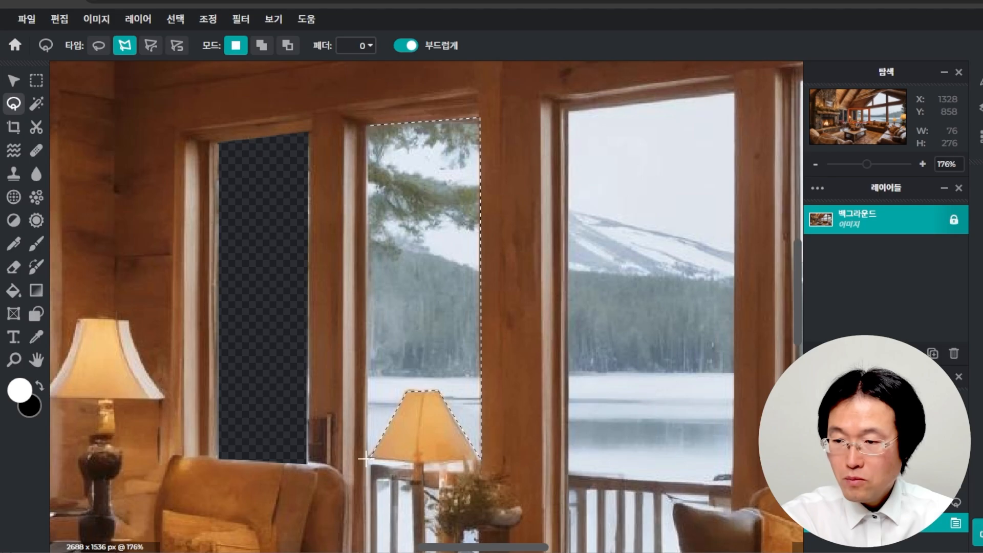
click(369, 125)
key(Delete)
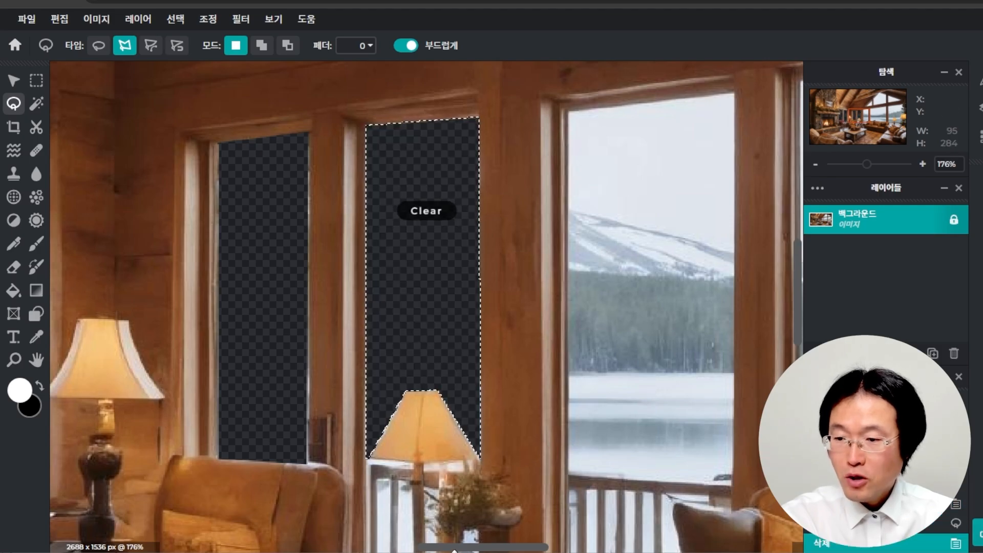
- Outline the next pane, between the small lamp and the large centre window, down to the railing and delete its scenery
drag(482, 548, 534, 548)
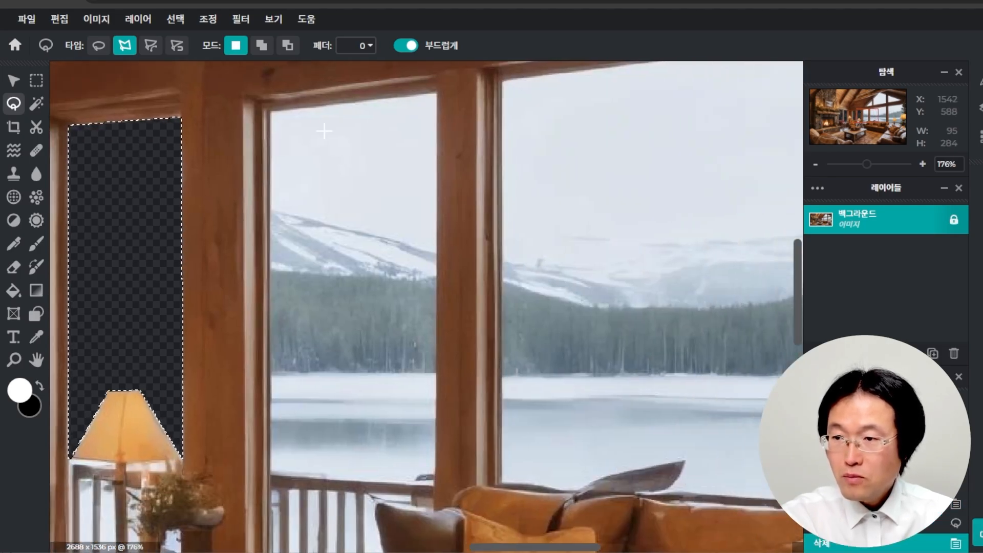
click(269, 110)
click(437, 92)
click(269, 476)
click(268, 110)
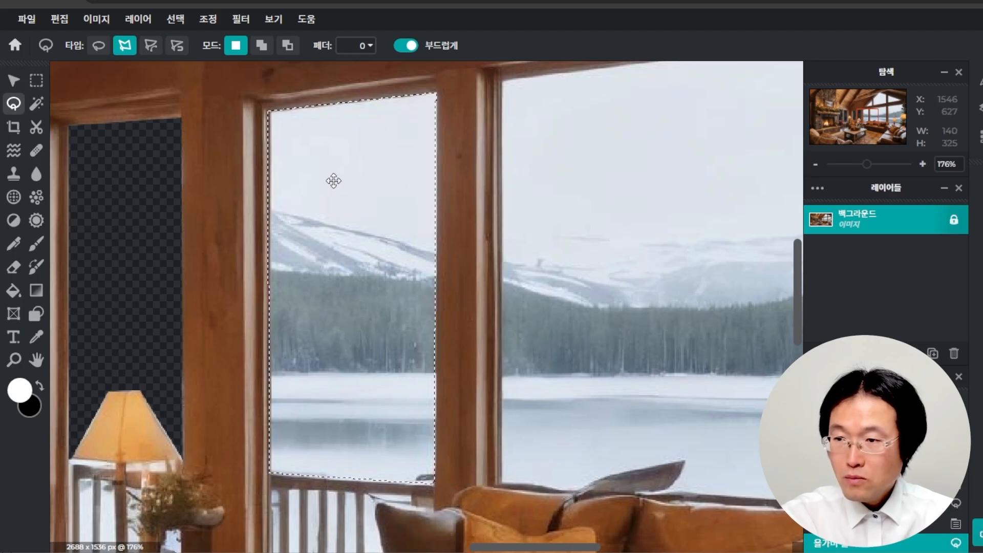
key(Delete)
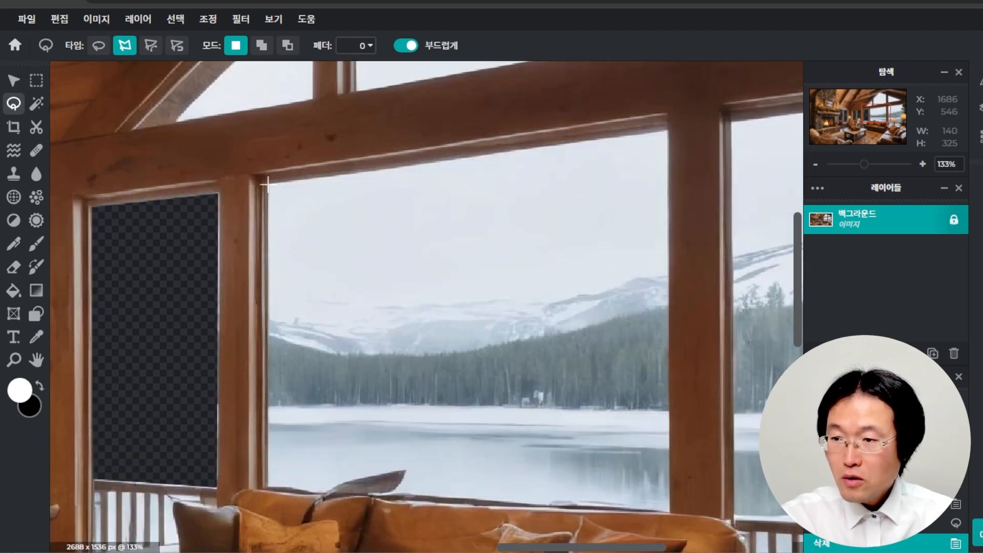
- Outline the large centre pane along its frame and the top of the sofa, and delete the lake scenery inside
click(268, 184)
click(670, 512)
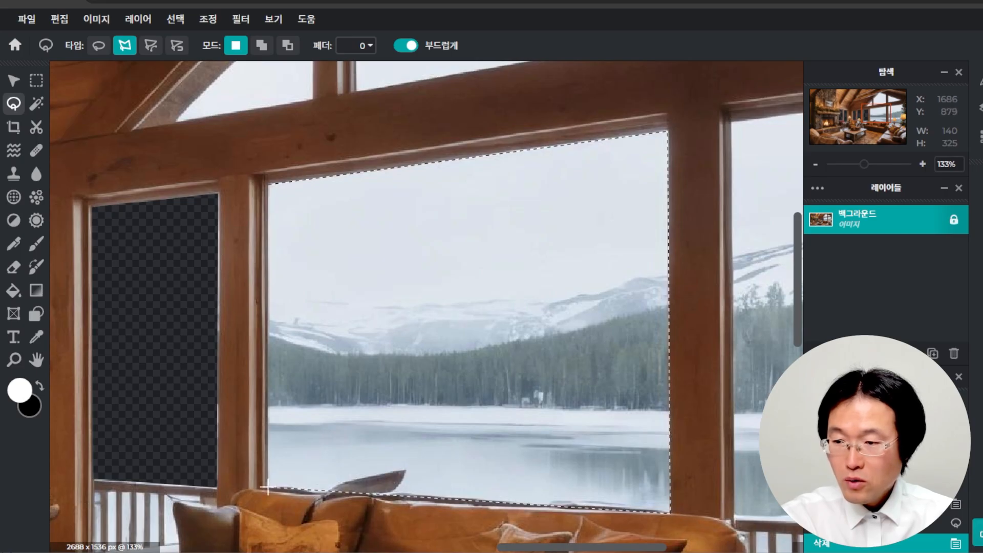
click(268, 185)
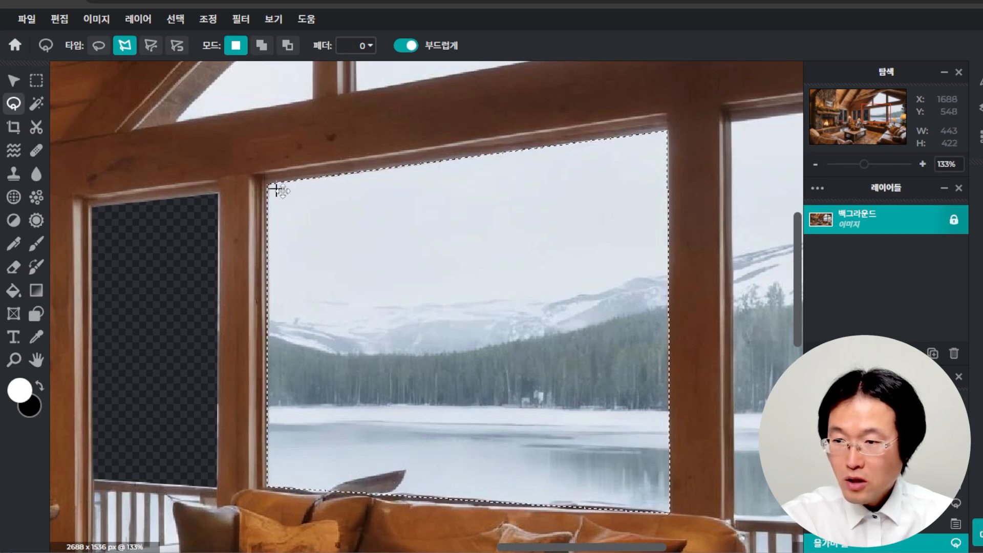
key(Delete)
- Outline the pane beside the Christmas tree loosely, leaving a margin around the tree and both lamps, and delete the enclosed scenery
drag(584, 548, 673, 548)
scroll(538, 206, down, 1)
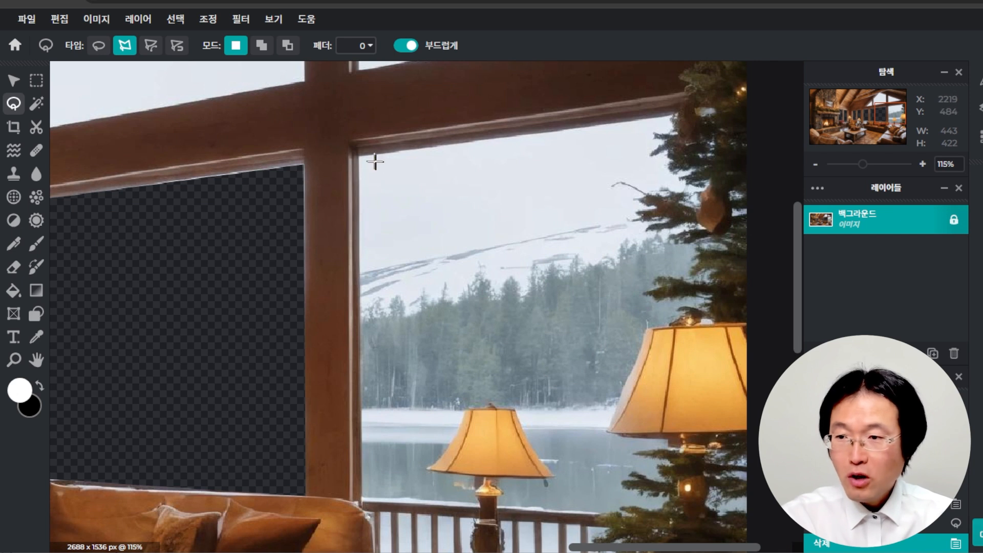
click(355, 154)
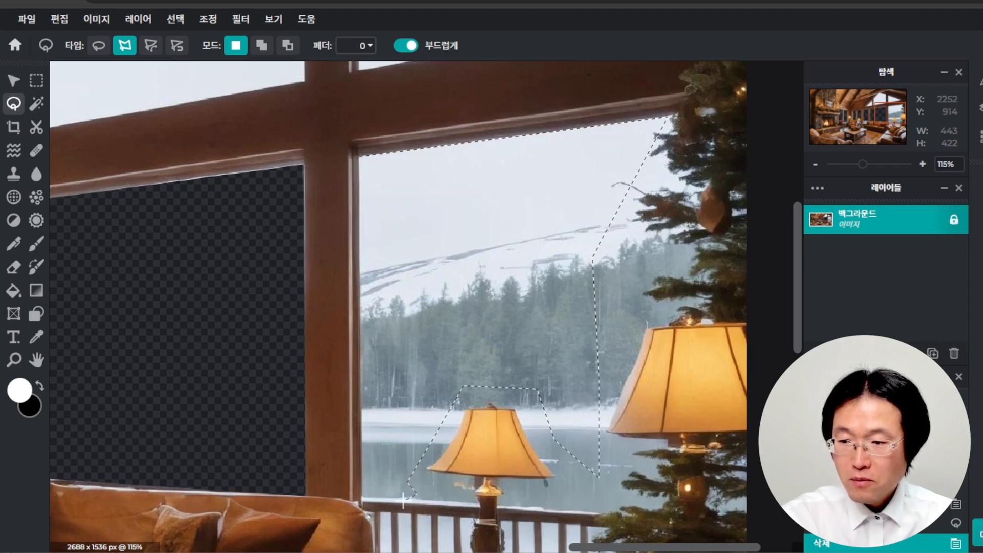
click(359, 155)
key(Delete)
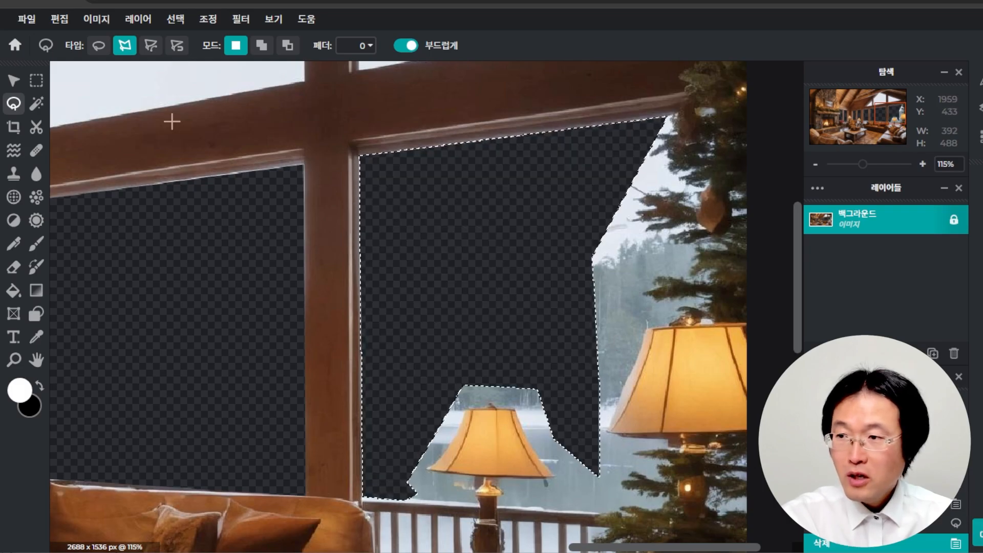
- Remove the leftover forest, snow and sky patches between the Christmas tree branches with the magic wand at tolerance 32
click(41, 114)
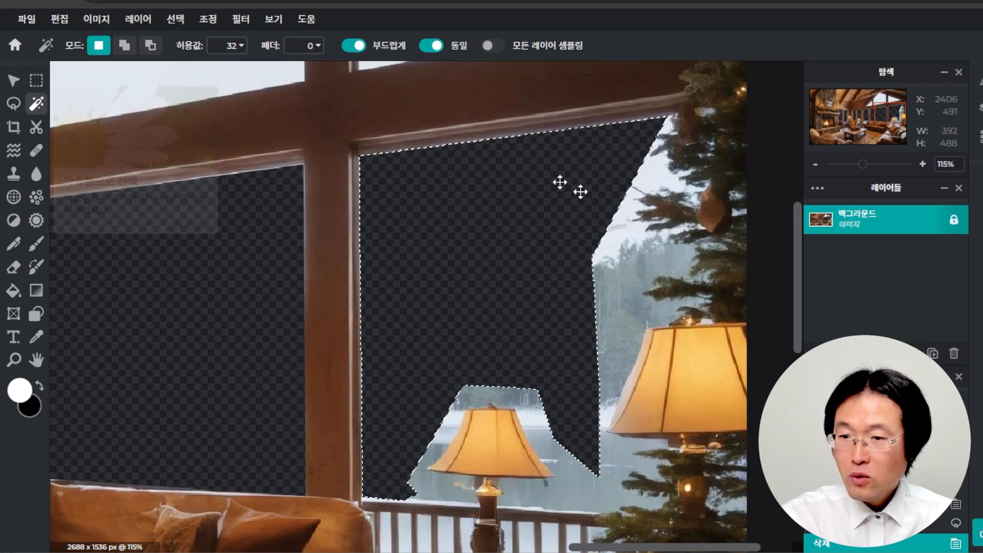
click(618, 269)
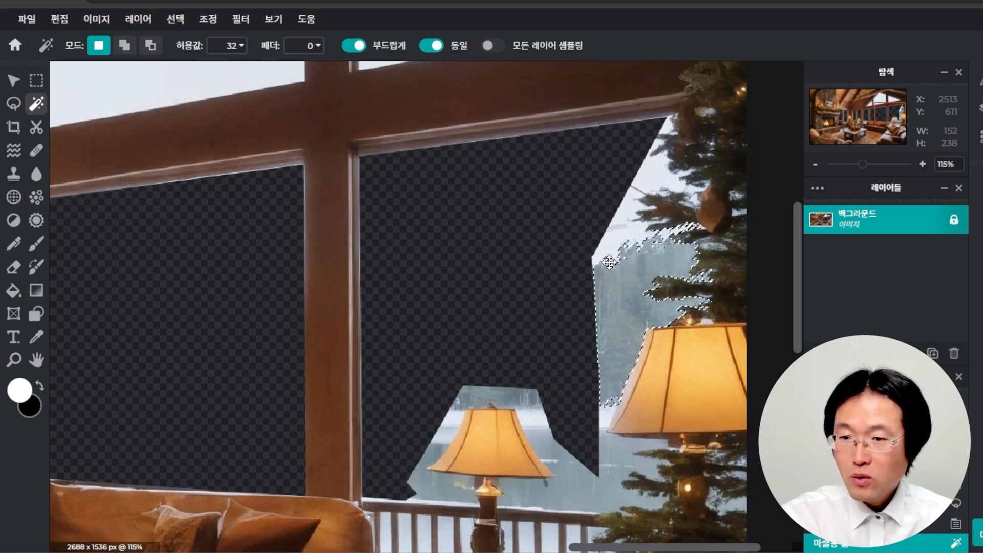
key(Delete)
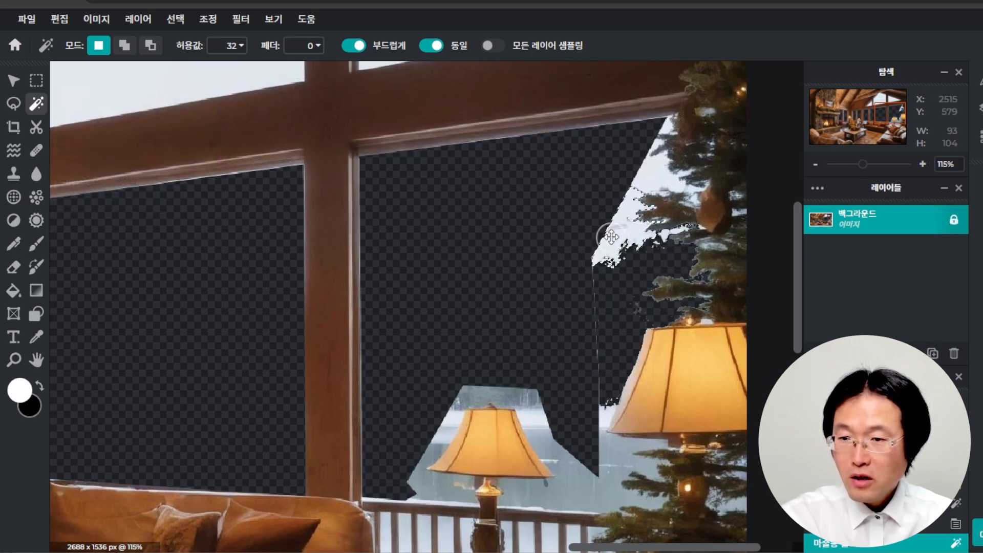
click(650, 179)
key(Delete)
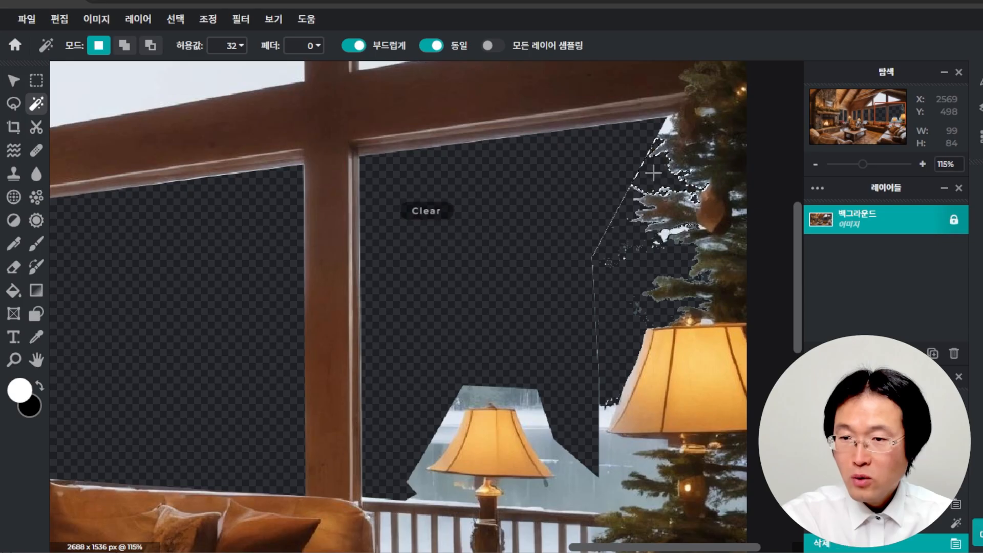
click(664, 132)
key(Delete)
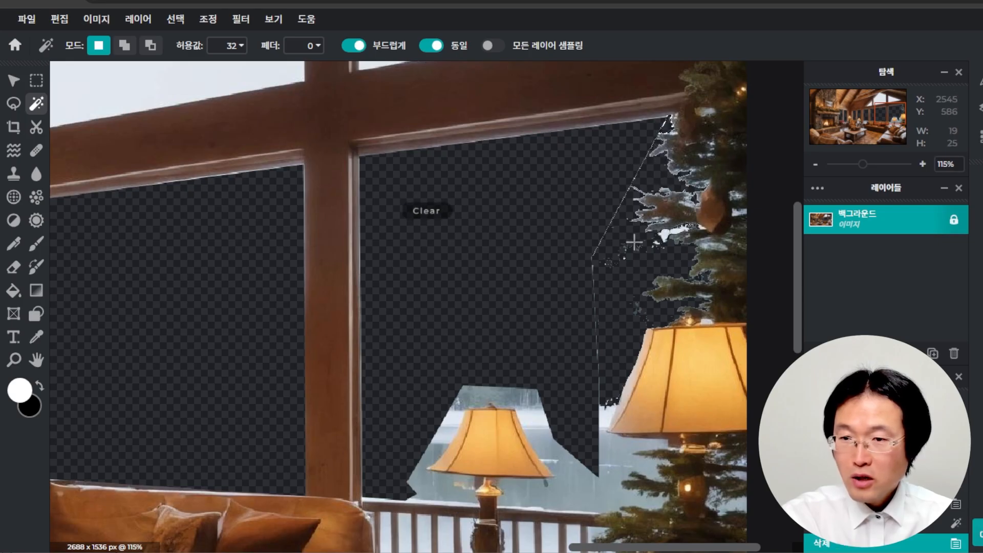
click(664, 235)
key(Delete)
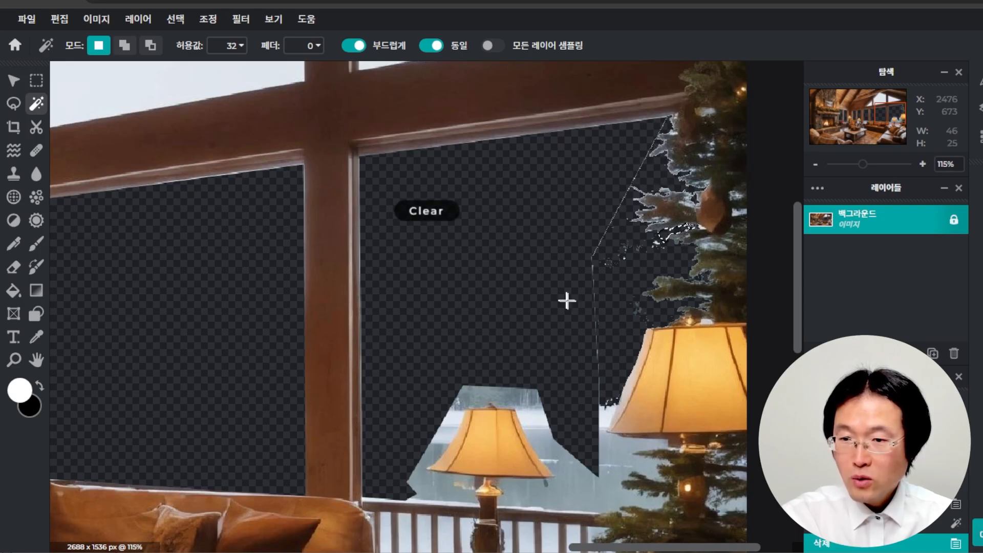
- Select the remaining lake, snow and forest patches around the two lamps with the magic wand and delete each one
click(612, 465)
key(Delete)
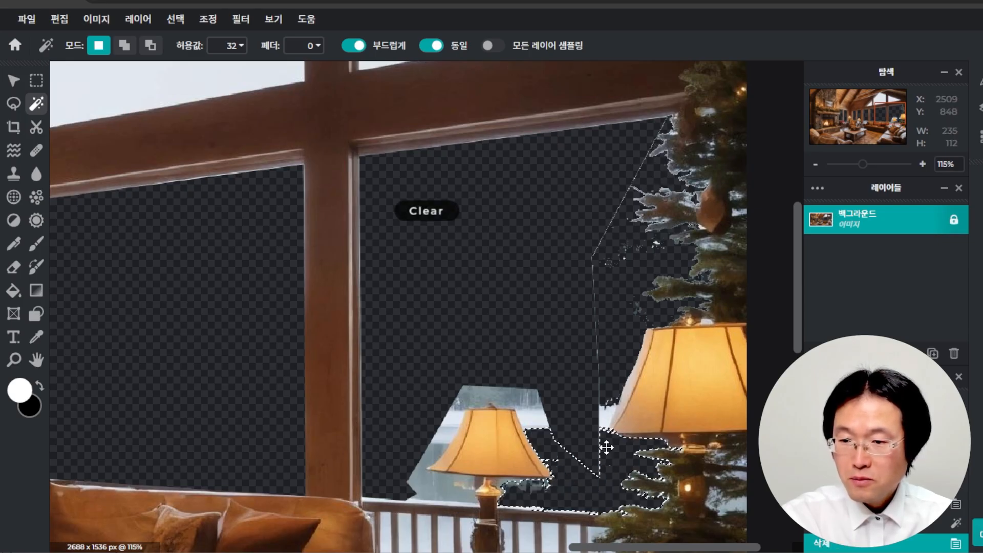
click(598, 419)
key(Delete)
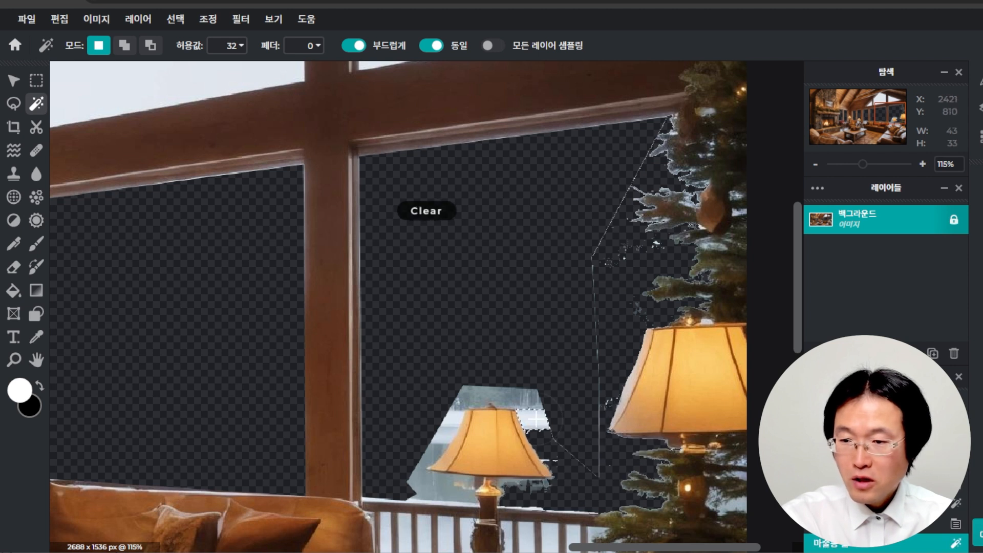
click(522, 397)
key(Delete)
click(448, 425)
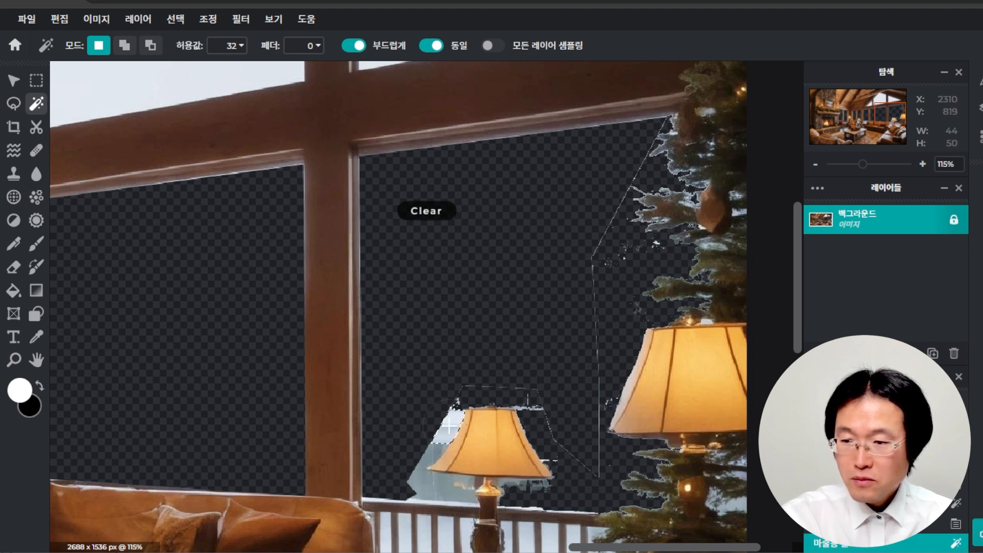
key(Delete)
click(418, 468)
key(Delete)
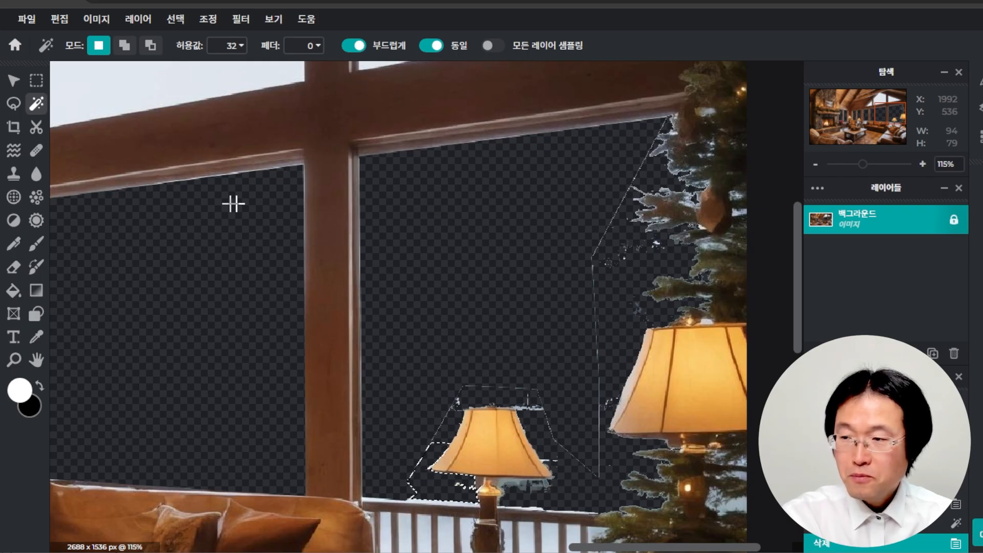
- Trace closely along the tree, both lampshades and the railing with the polygonal lasso and delete the stray fringe pixels inside the pane
click(13, 103)
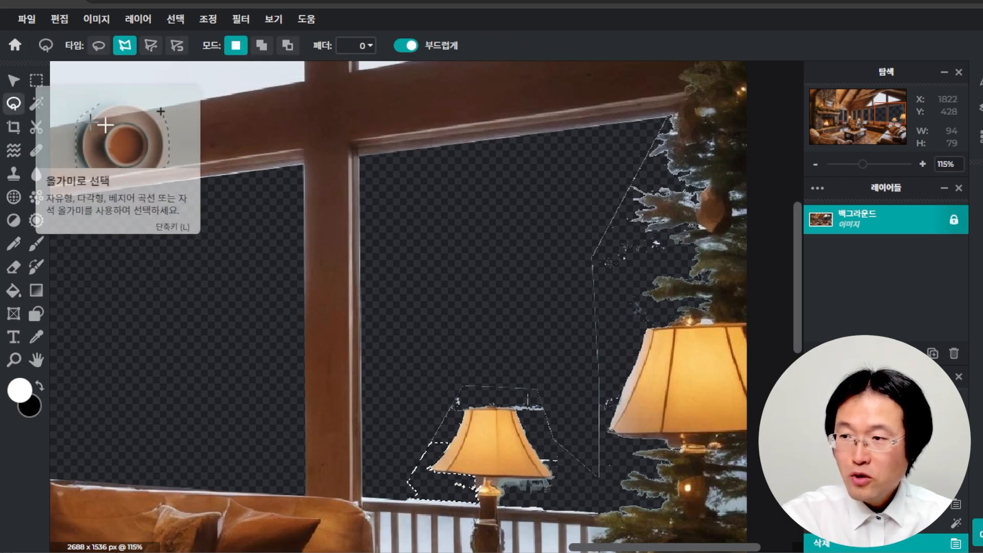
click(477, 218)
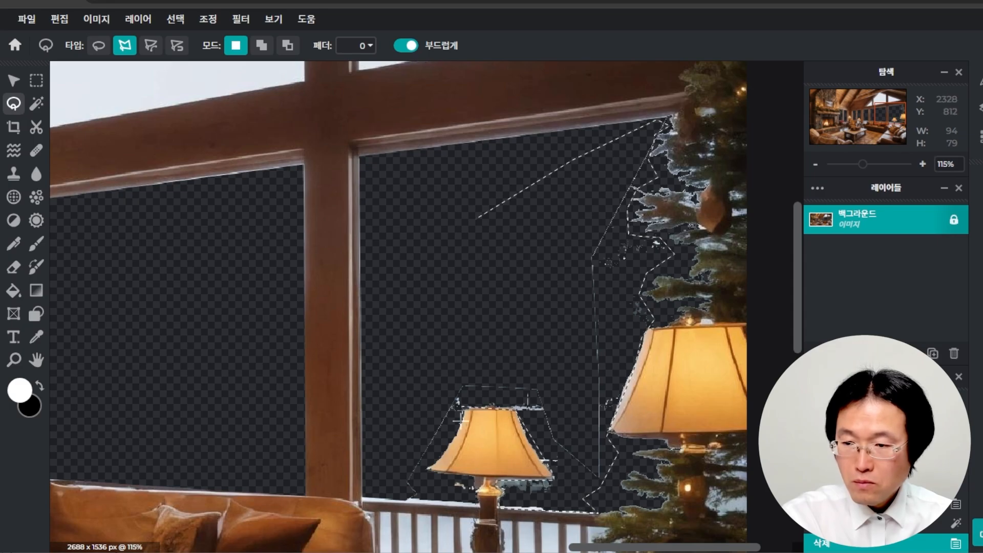
click(479, 506)
click(363, 498)
click(399, 331)
click(407, 250)
double_click(478, 217)
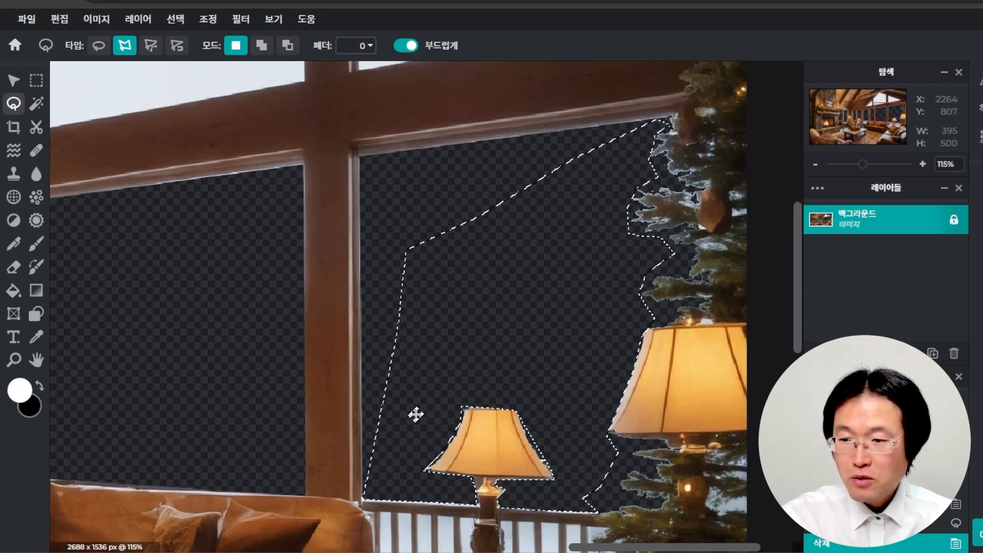
- Outline the triangular gable pane above the tree-side window with the polygonal lasso and delete its sky
scroll(425, 365, up, 2)
scroll(425, 366, down, 3)
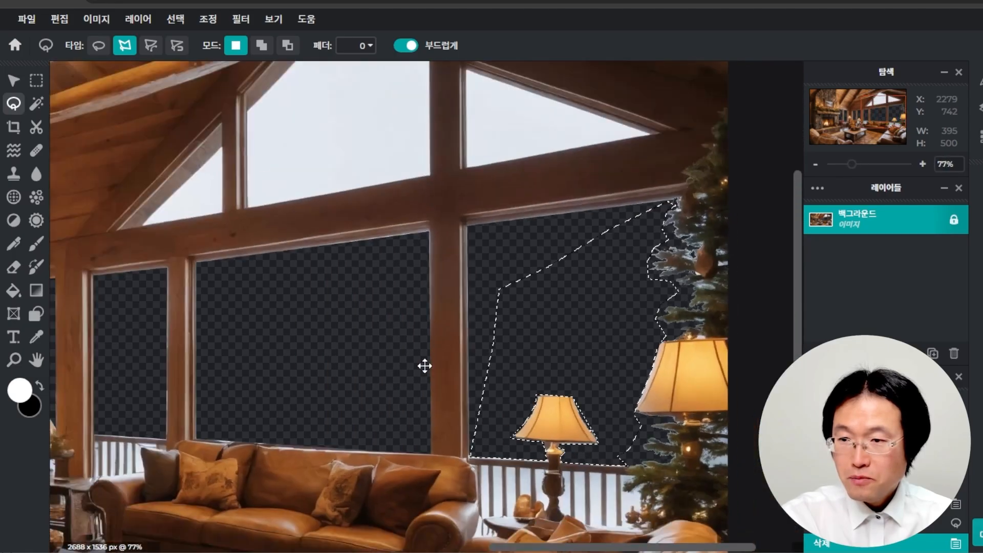
scroll(796, 245, up, 1)
scroll(526, 184, up, 1)
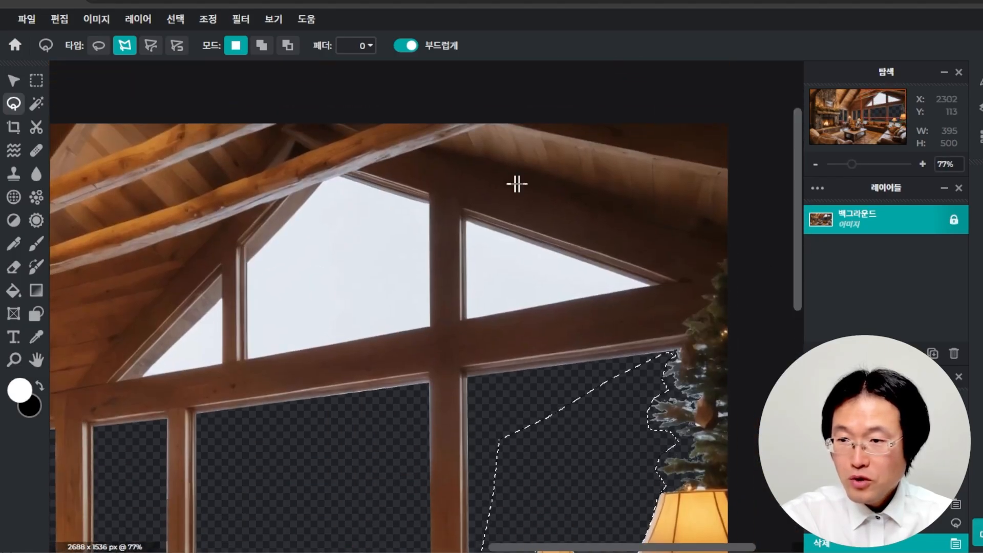
click(465, 219)
click(654, 287)
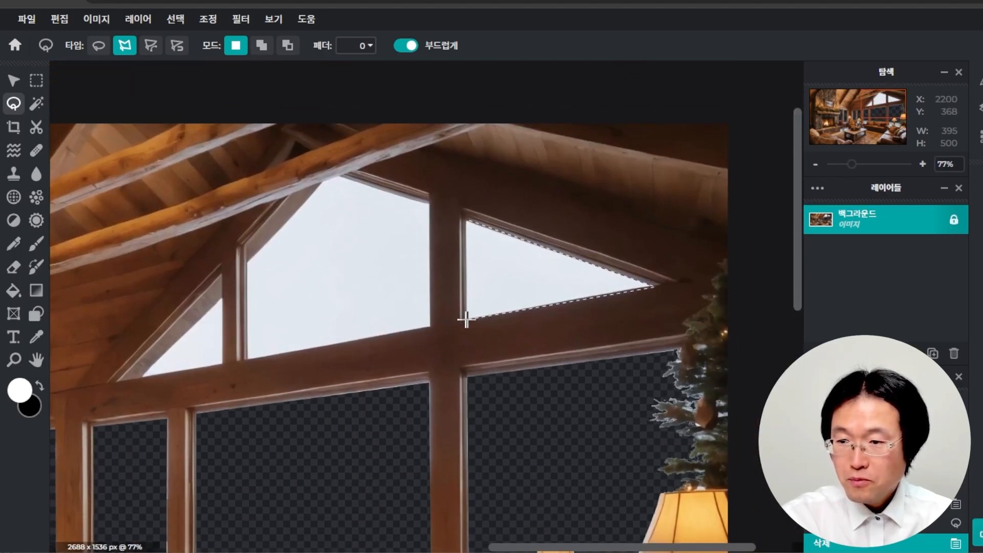
click(465, 217)
key(Delete)
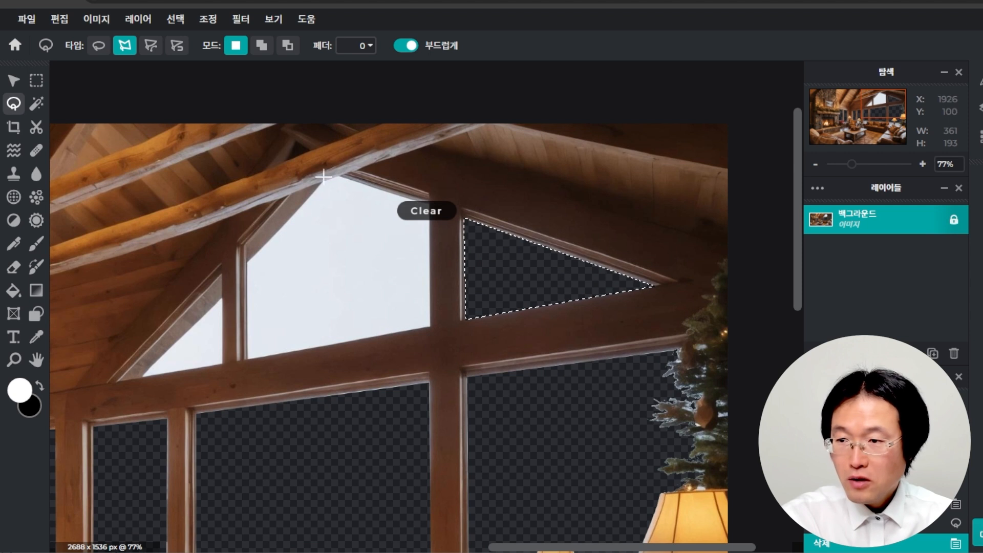
- Outline the large gable pane under the roof beam with the polygonal lasso and delete its sky
click(339, 176)
click(430, 204)
click(431, 325)
double_click(246, 262)
key(Delete)
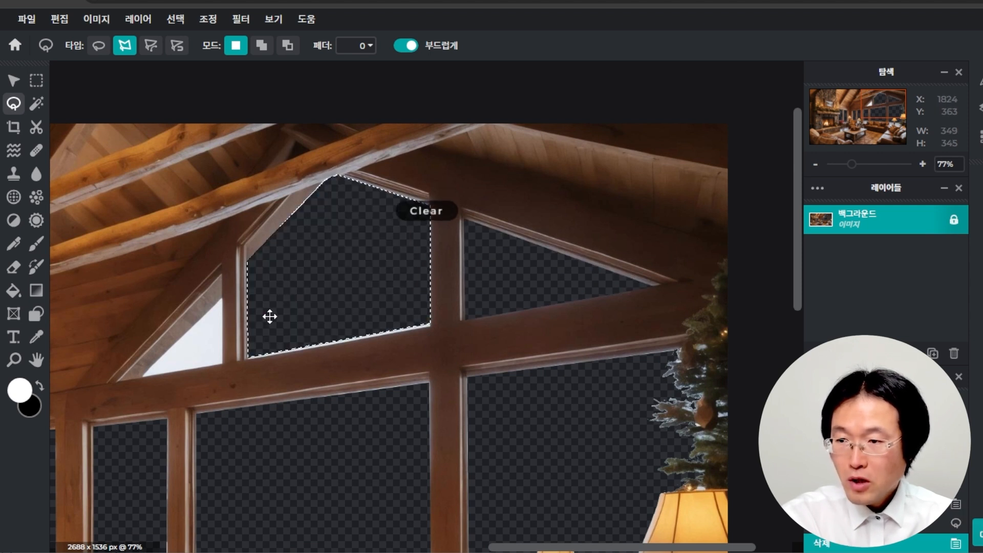
- Outline the smallest triangular gable pane, on the fireplace side, and delete its sky
click(137, 377)
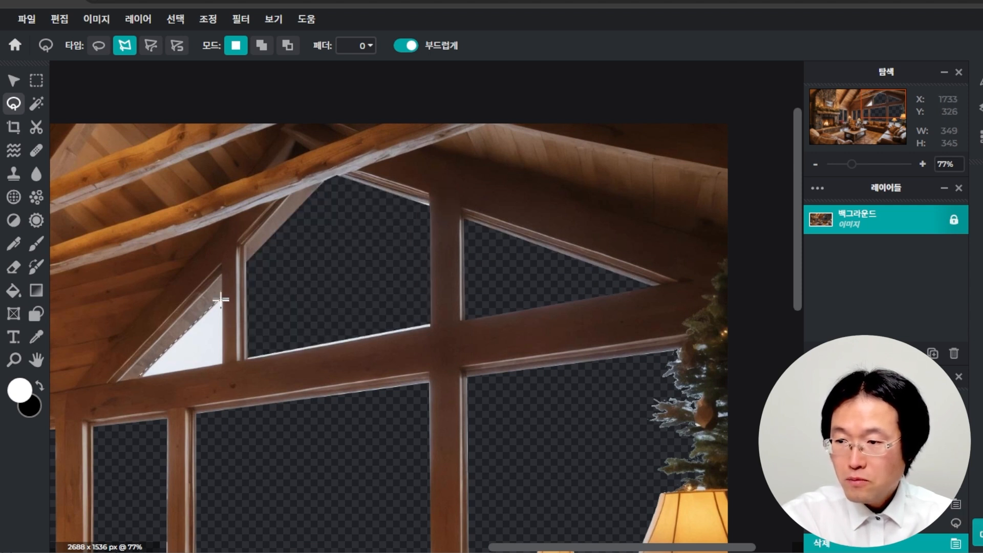
click(141, 374)
key(Delete)
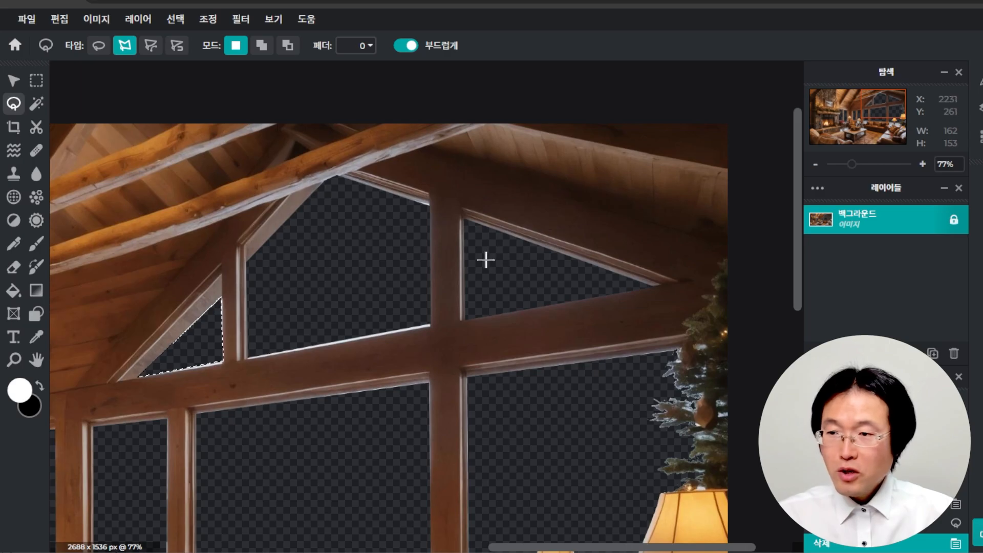
- Clear the selection and quick-export the cut-out living room image as PNG
scroll(485, 262, down, 5)
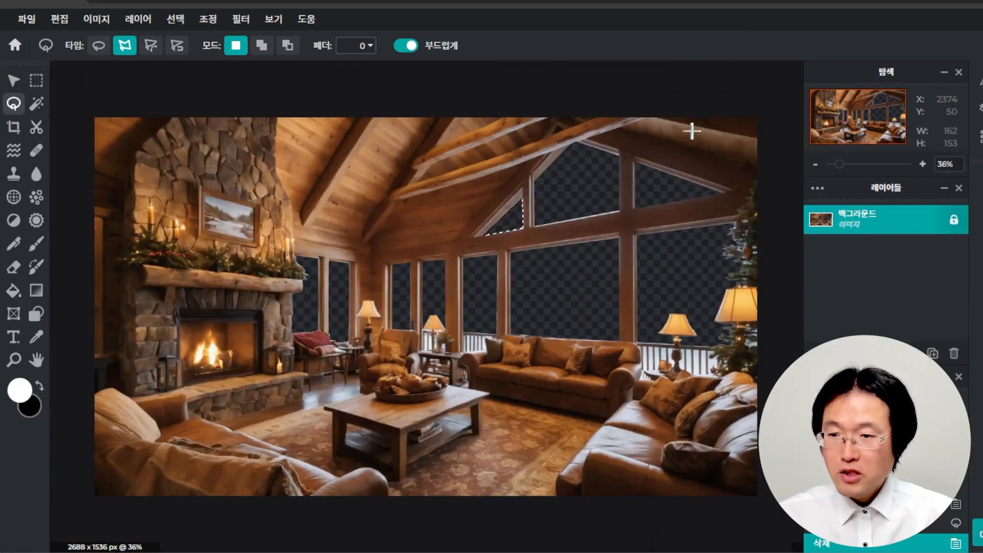
key(ctrl+d)
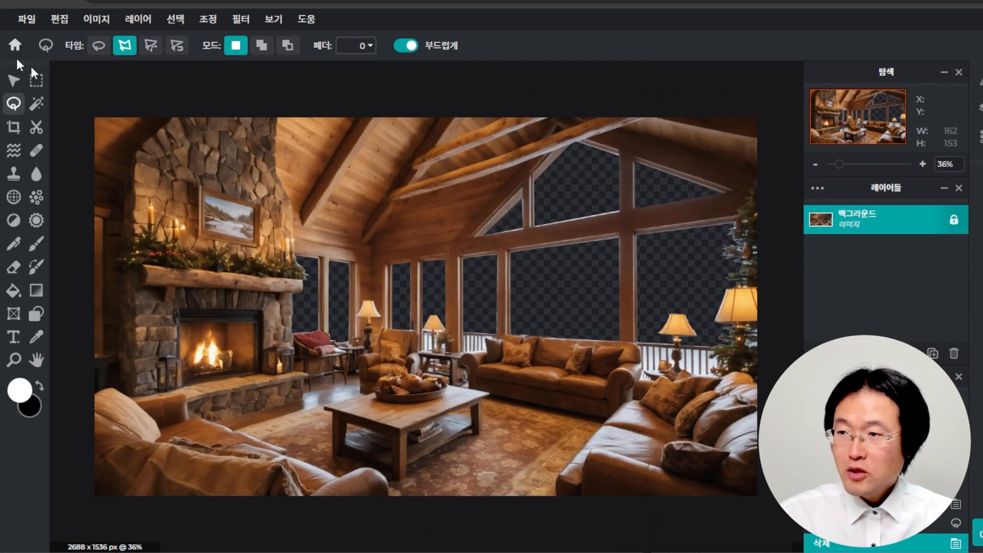
click(33, 21)
mouse_move(75, 162)
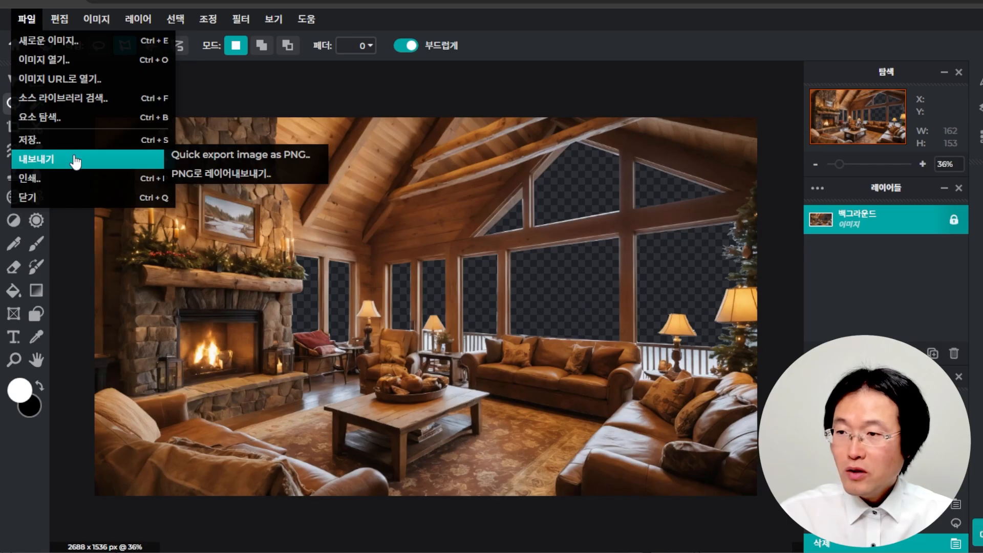
click(280, 163)
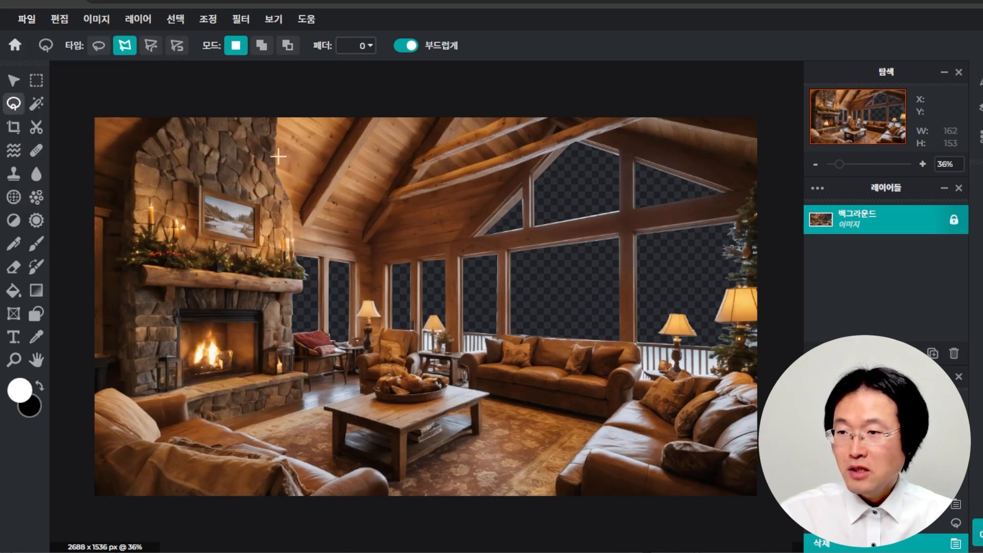
- Save the exported PNG image as 거실투명 in the cozylofi downloads folder
text(거실투명)
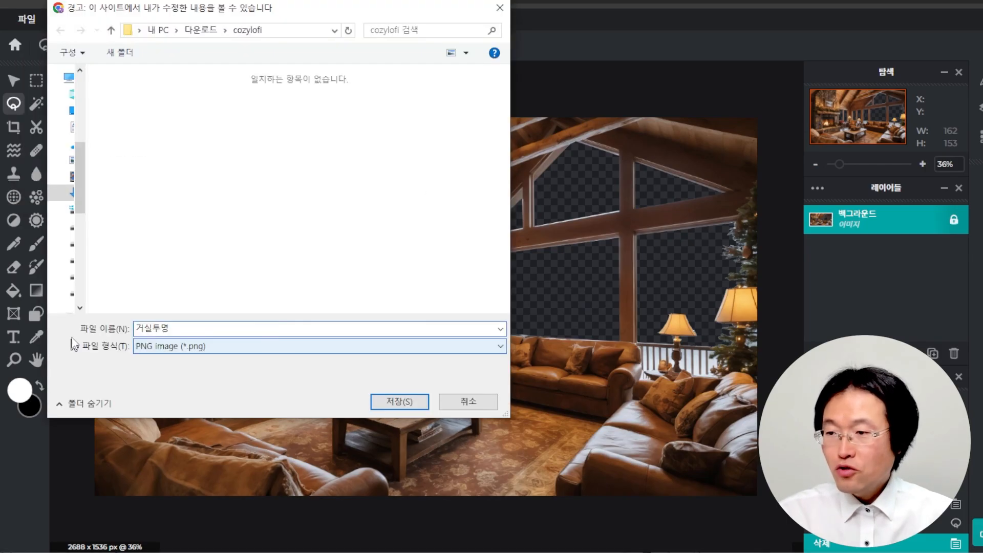
click(408, 402)
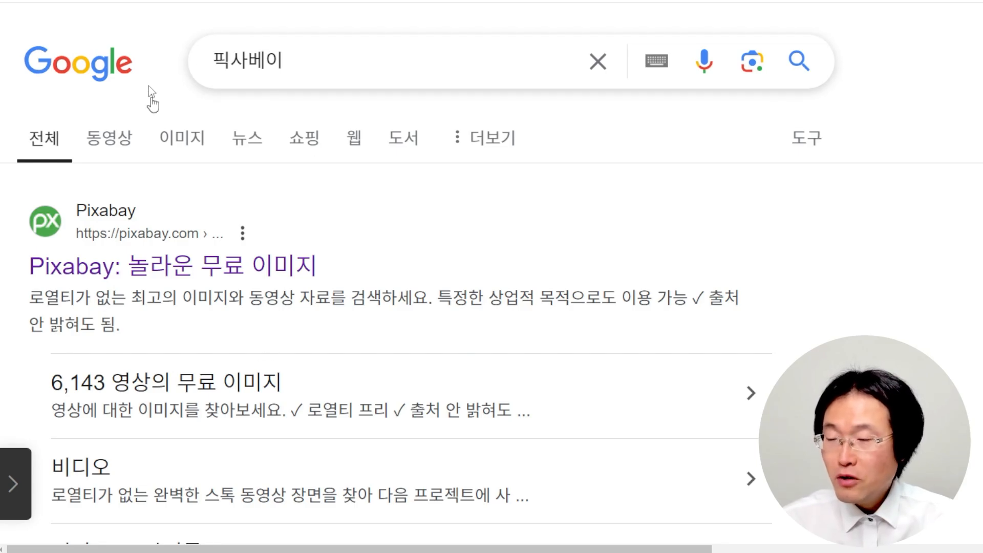
- Open Pixabay from the Google results and search its videos for "초록화면 눈"
click(198, 277)
click(523, 167)
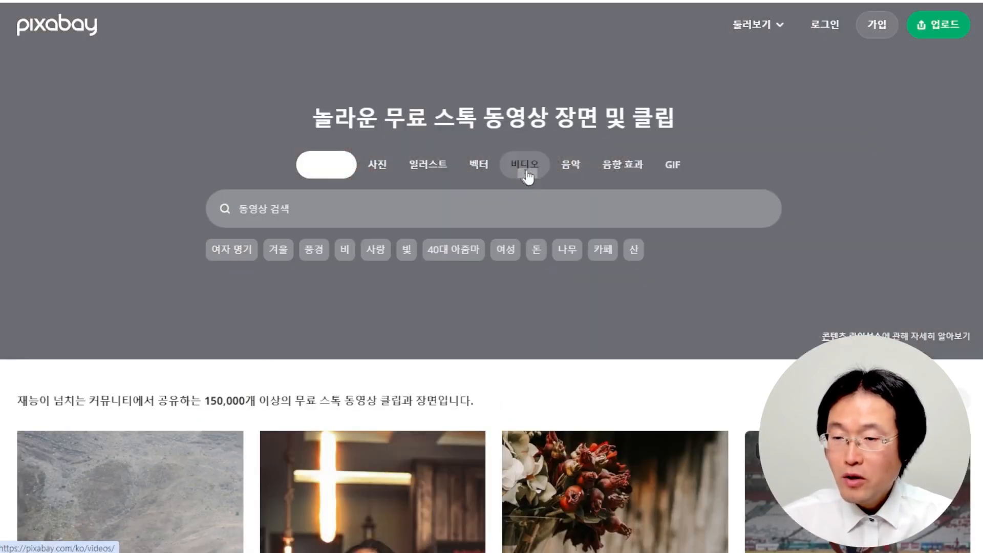
click(303, 209)
text(초록화면 눈)
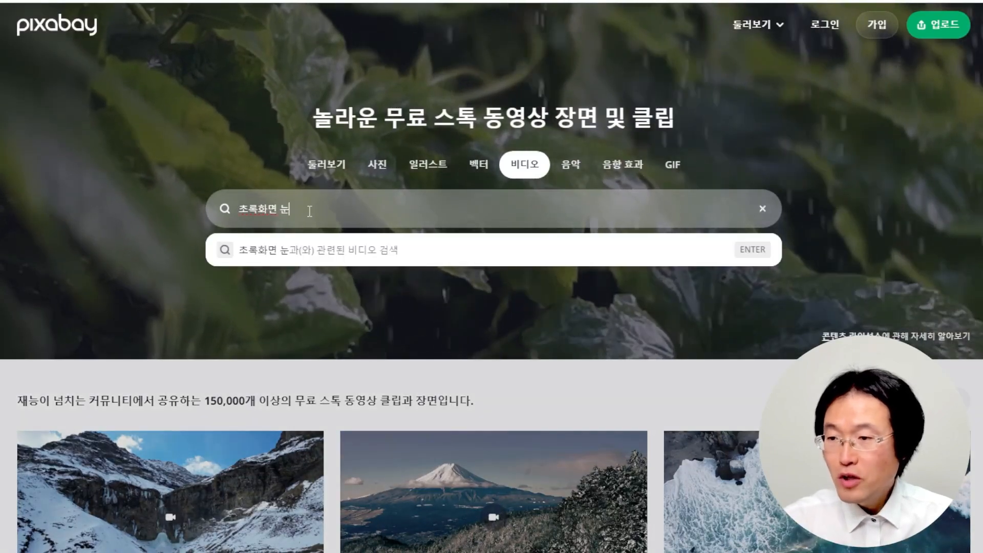
key(Return)
- Find the 18-second 4K clip of snow falling on a green background and download it
scroll(796, 191, down, 10)
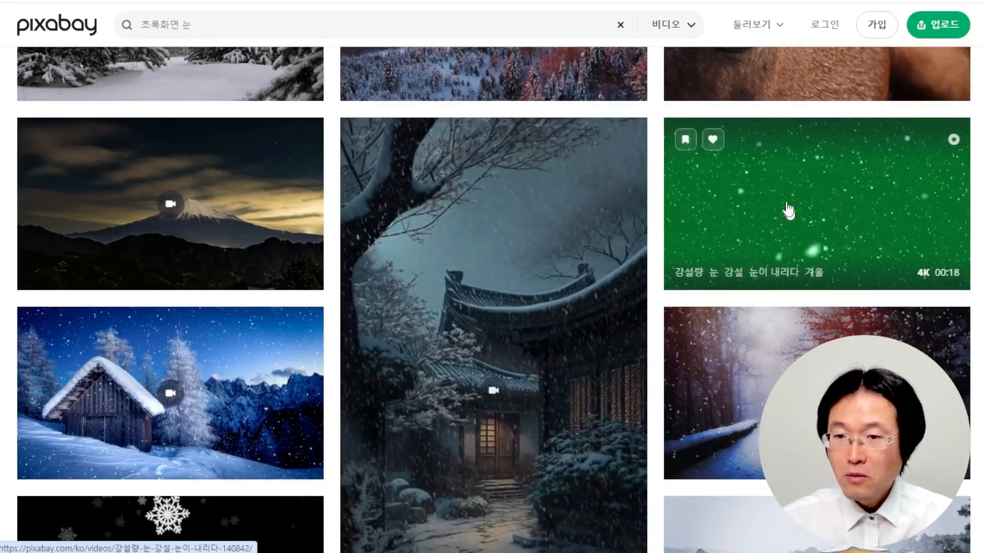
click(810, 184)
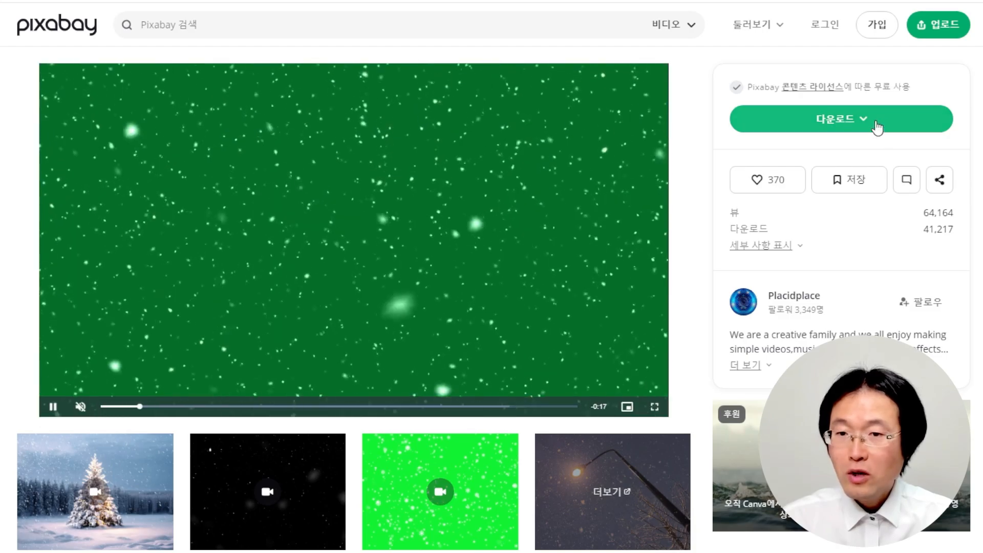
click(876, 128)
click(802, 297)
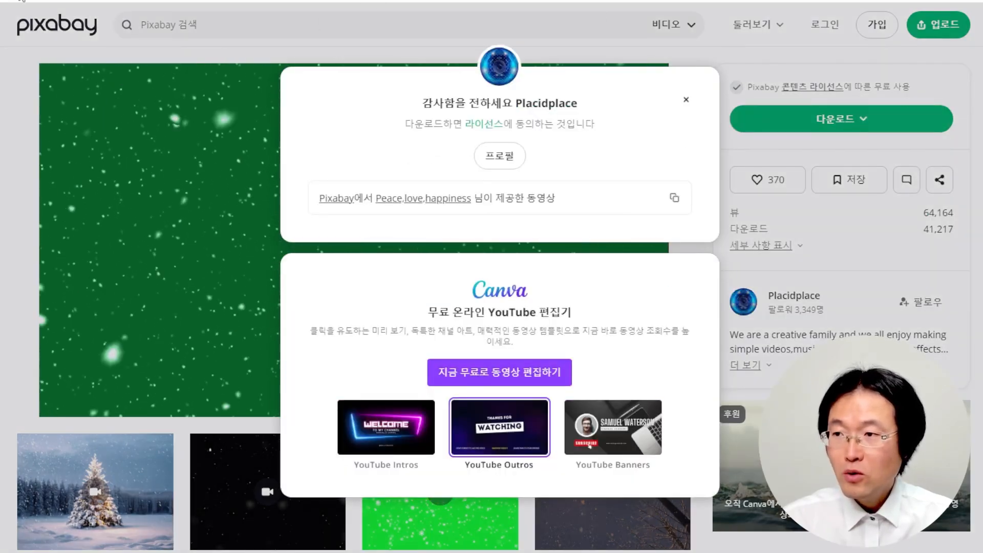
- Return to the video results and download the one-minute snowy forest valley clip as a 1920×1080 MP4
key(alt+Left)
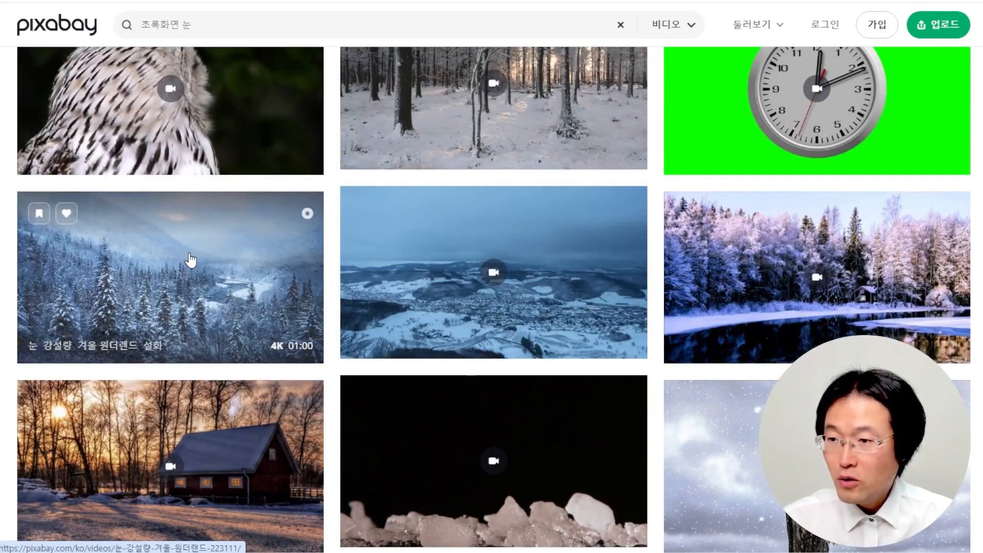
click(190, 256)
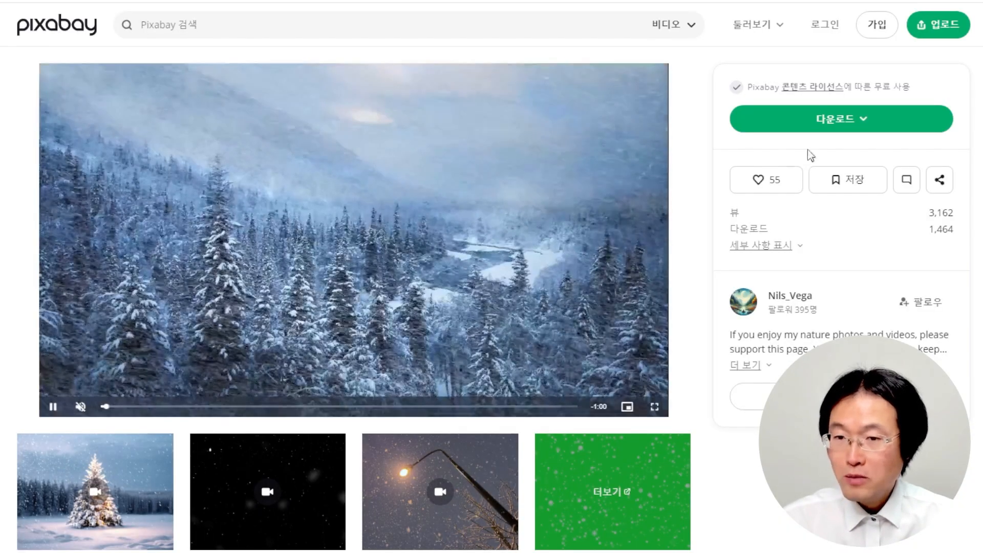
click(830, 123)
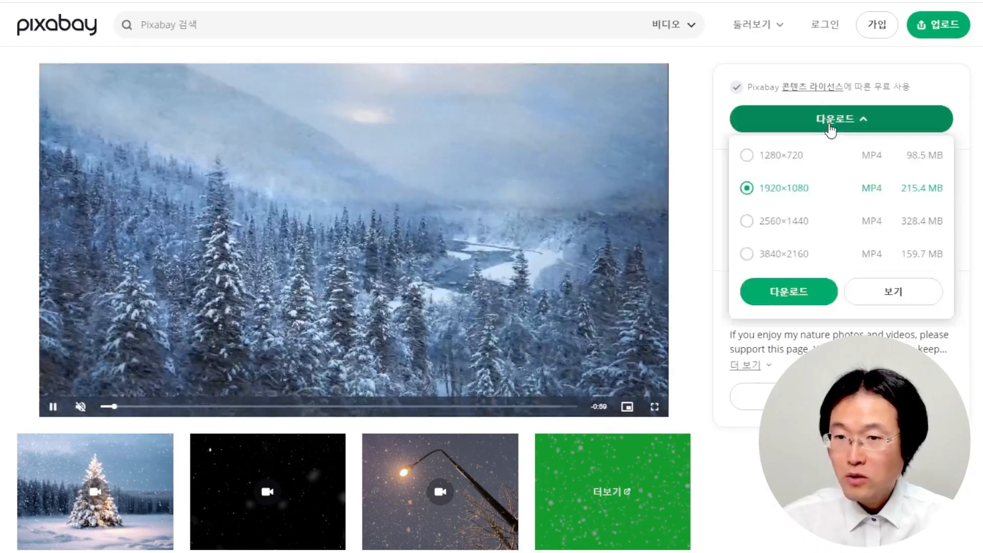
click(788, 293)
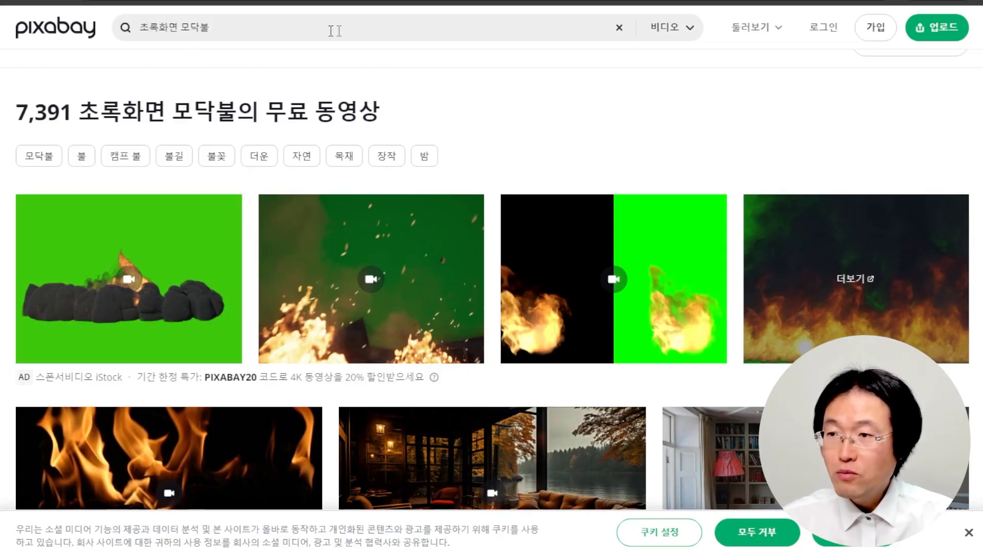
- From the "초록화면 모닥불" video results, download the 25-second campfire clip on black as a 1920×1080 MP4
scroll(795, 292, down, 3)
scroll(796, 297, down, 10)
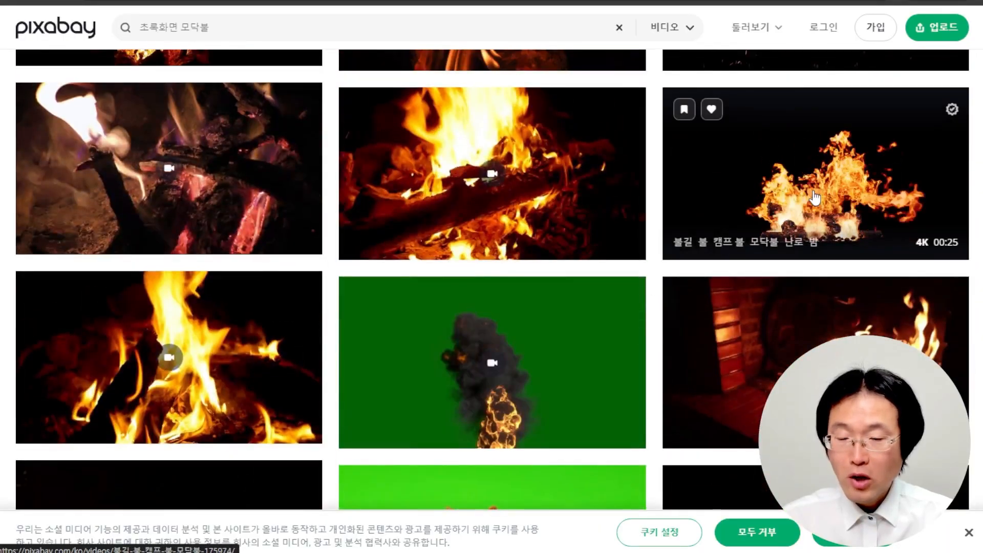
click(814, 186)
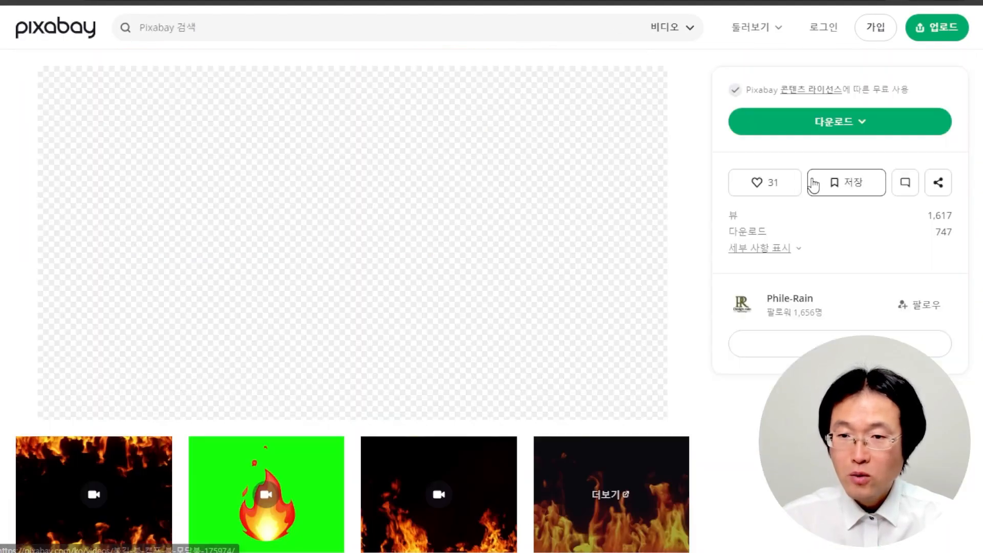
click(859, 126)
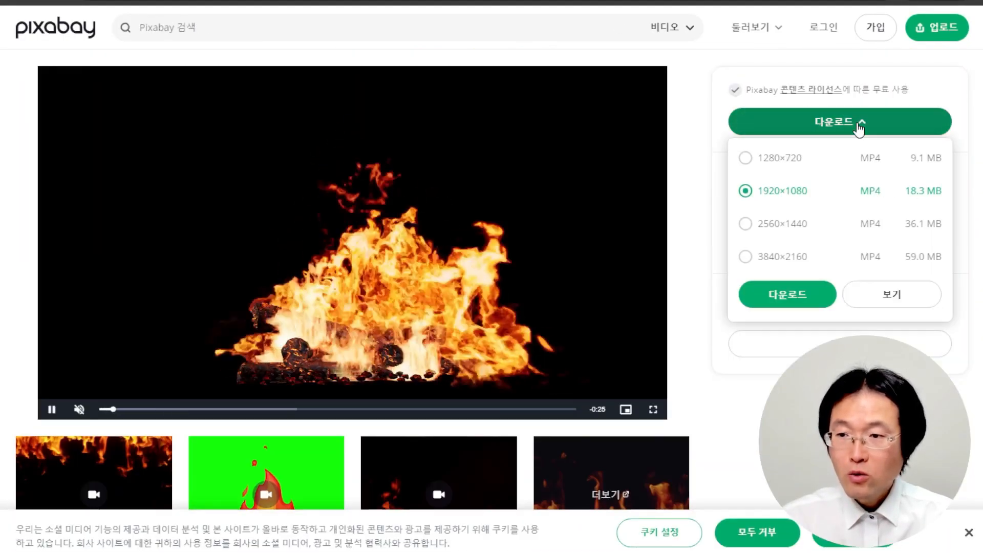
click(787, 293)
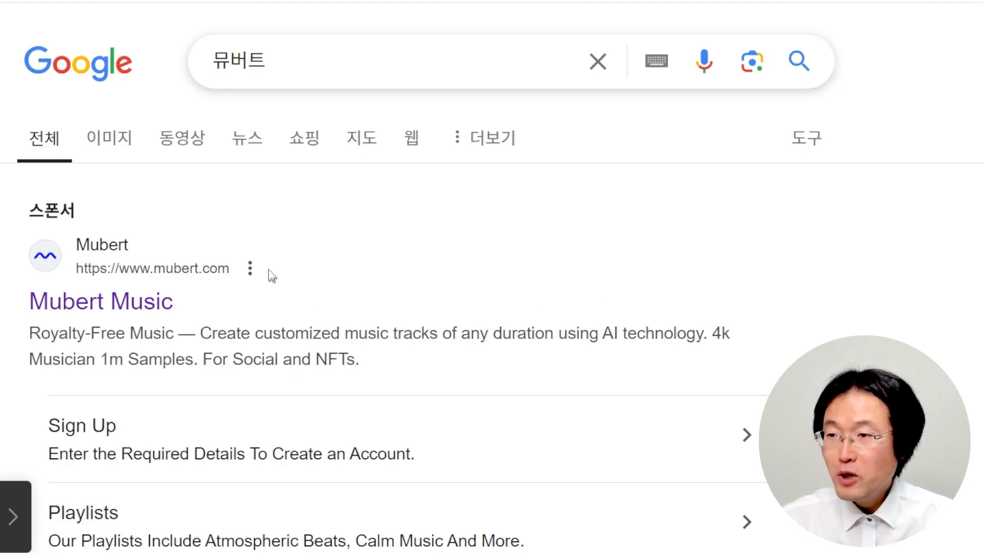
- Open Mubert and generate a 25:00 track from the prompt "Relax cozy lofi", completing the human verification
click(138, 303)
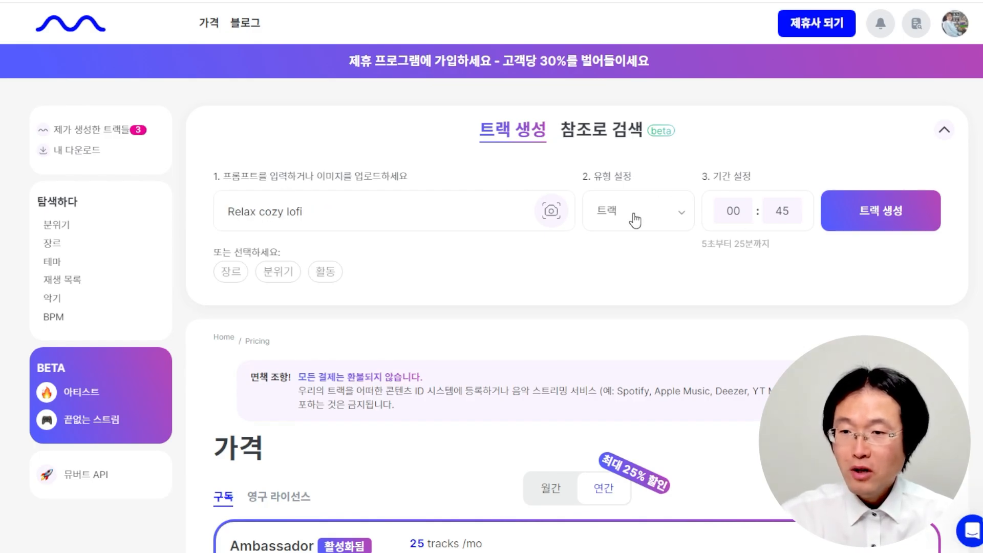
double_click(736, 217)
text(25)
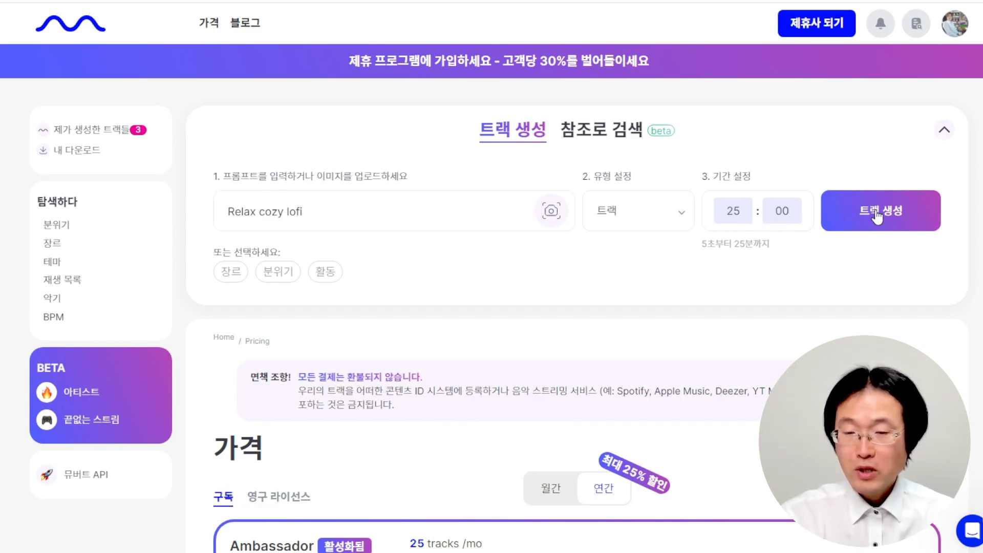
click(878, 216)
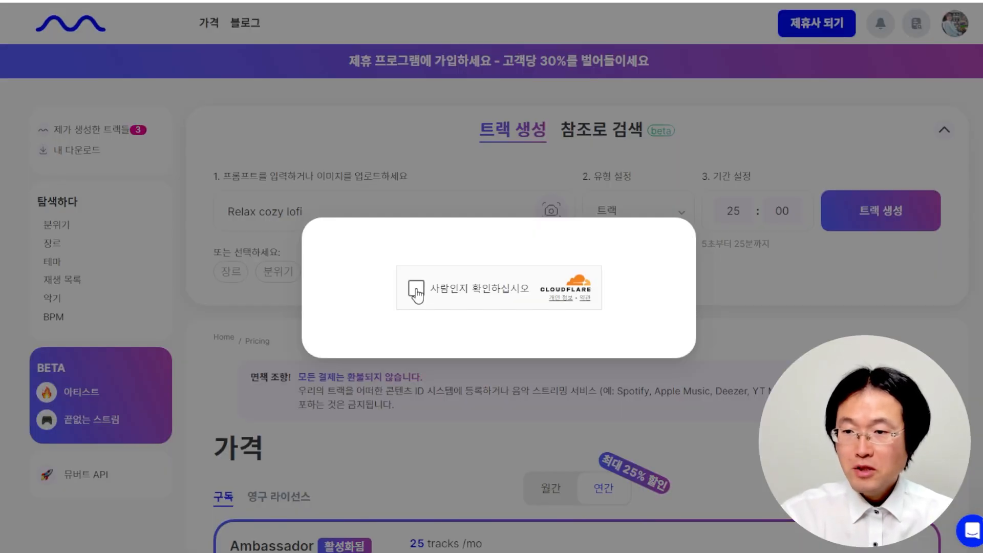
click(417, 290)
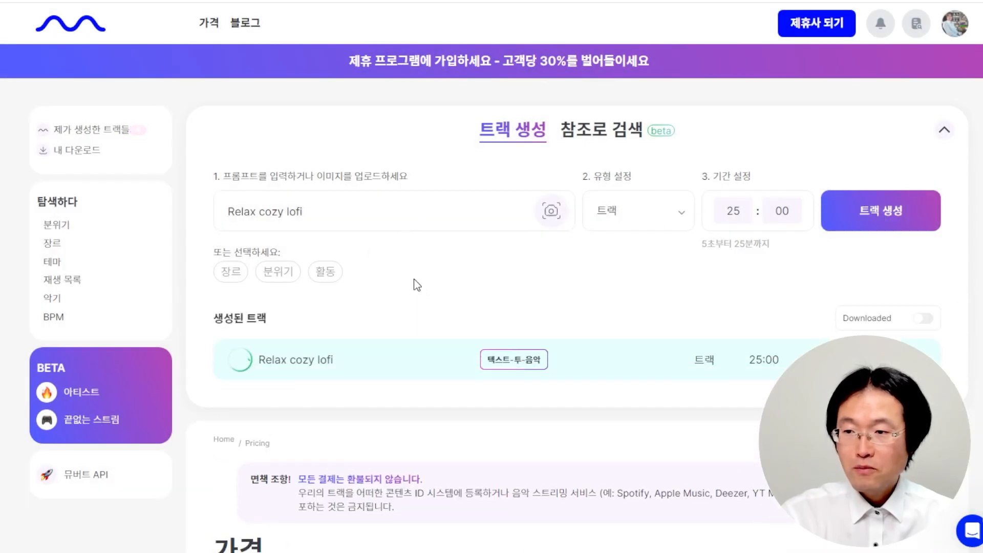
- Set the duration to 5:00 and generate another track from the same prompt
drag(728, 220, 747, 224)
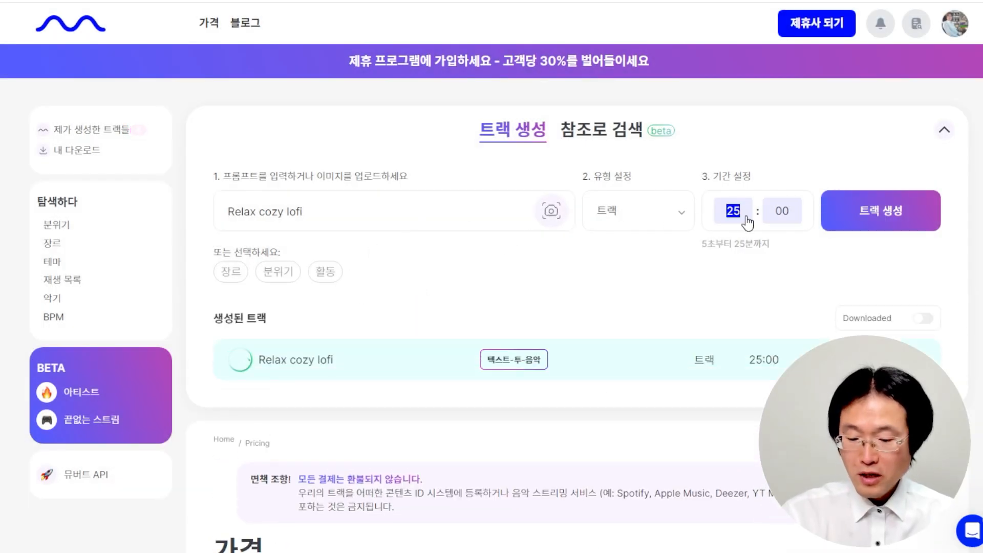
text(5)
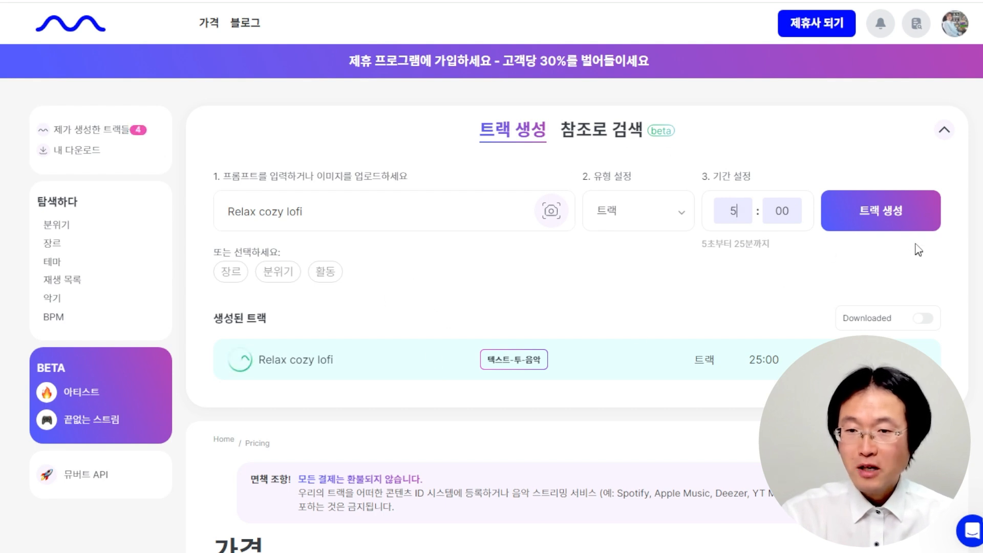
click(897, 215)
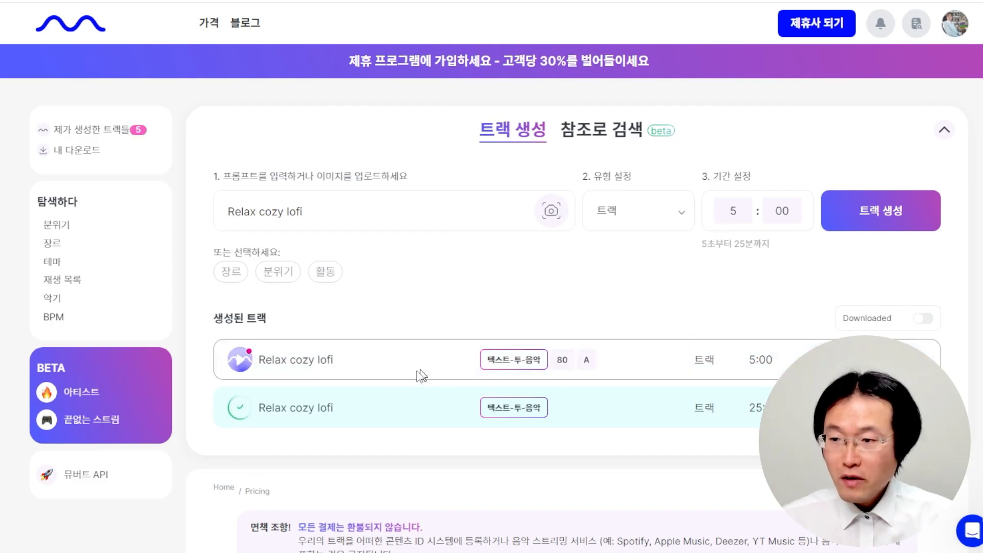
- Play the 5:00 lofi track, then download it, copying the Mubert attribution text and skipping the upgrade
click(240, 365)
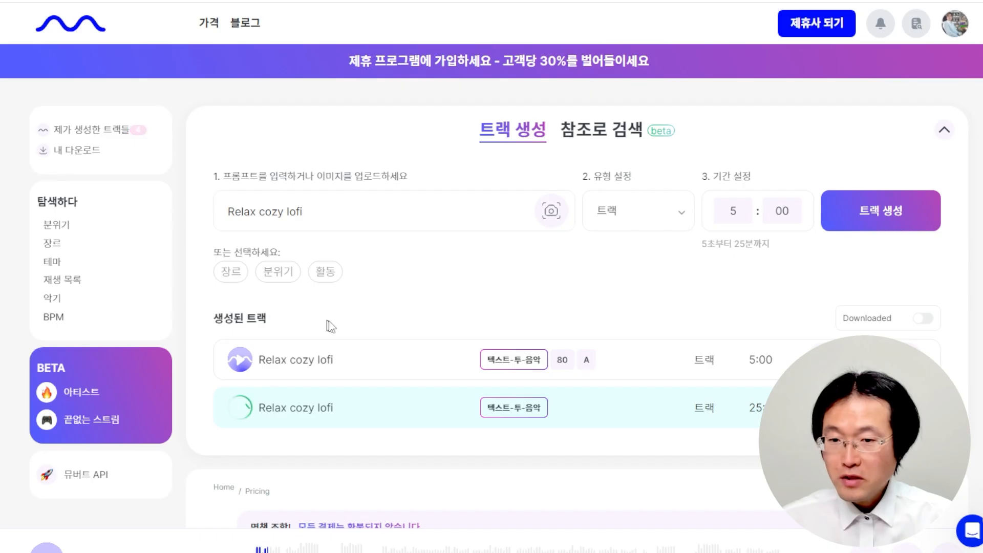
scroll(870, 228, down, 3)
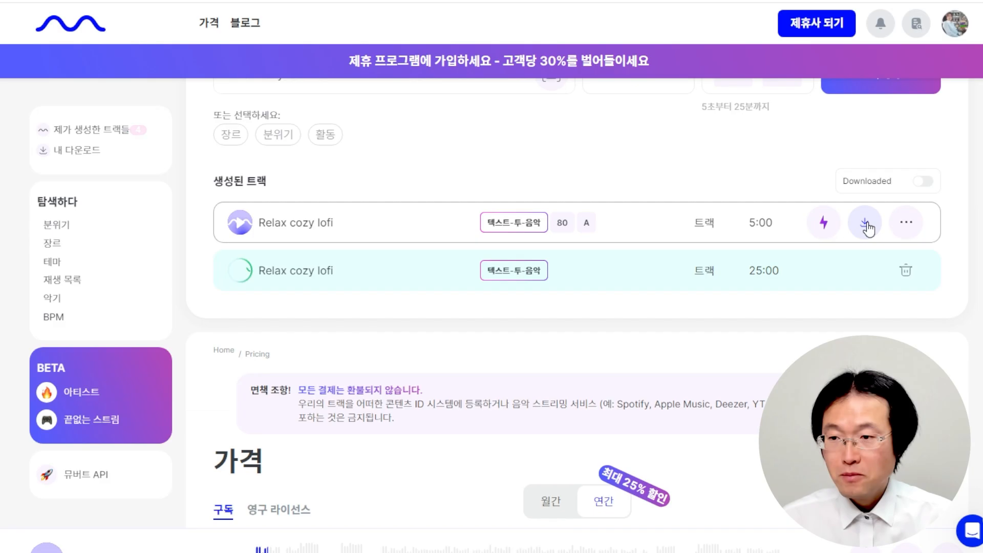
click(866, 225)
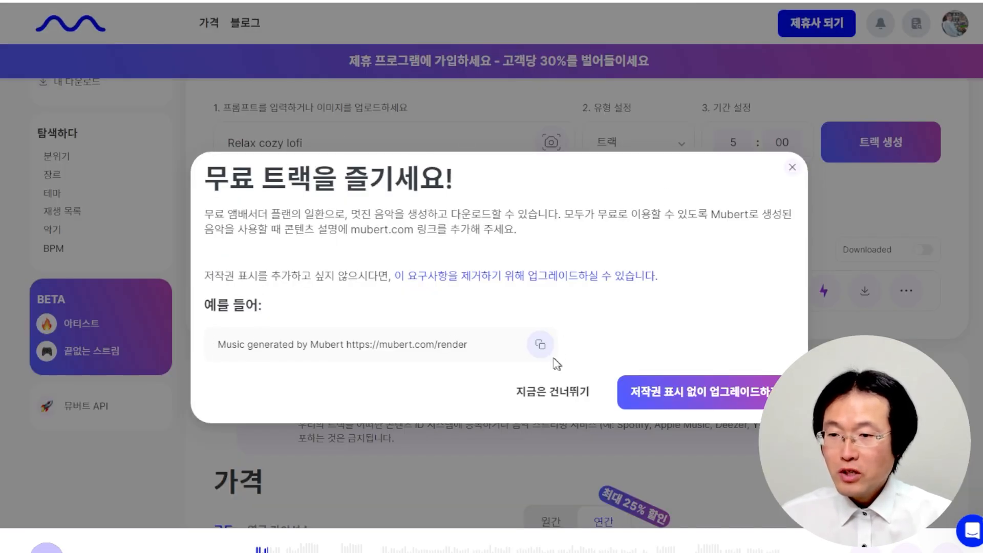
click(541, 347)
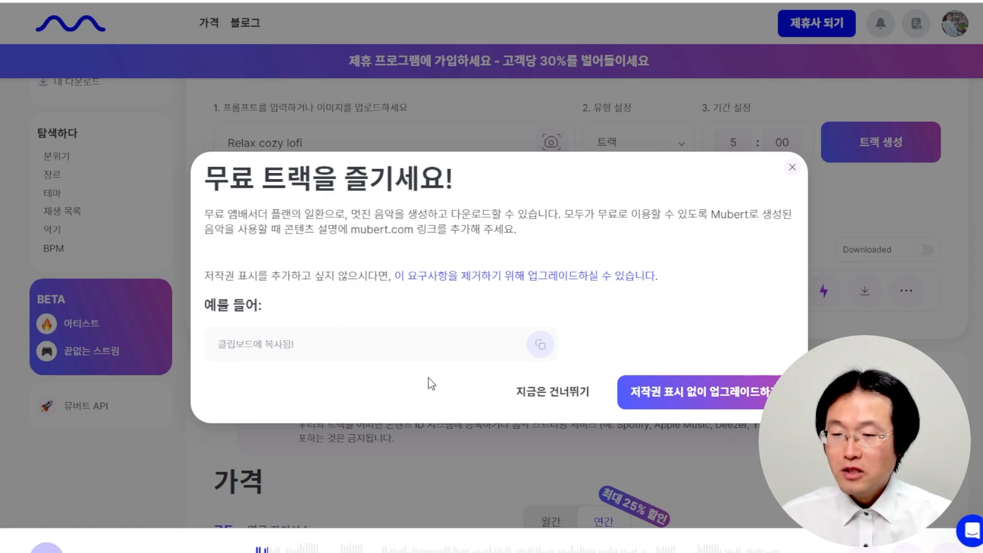
click(536, 397)
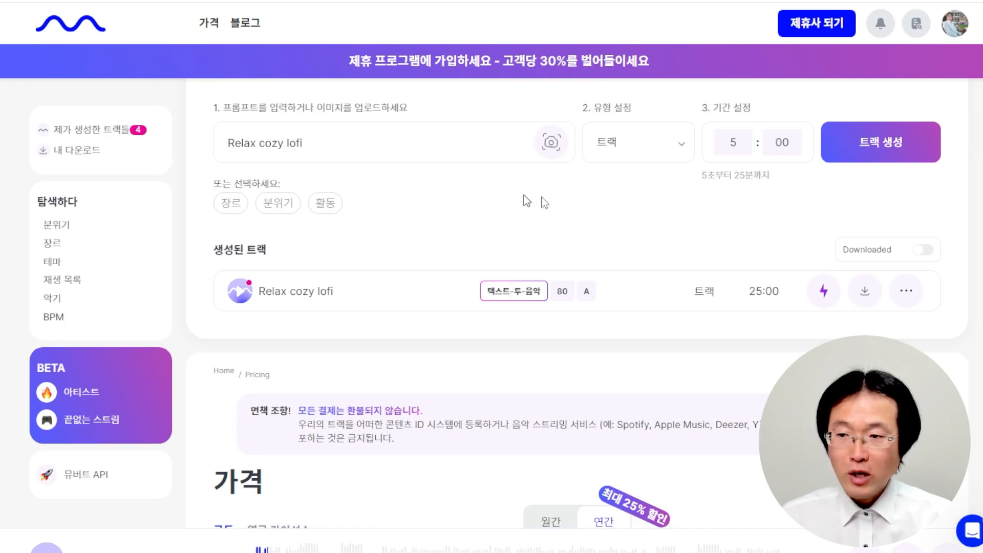
- Play the 25:00 lofi track and download it, skipping the upgrade offer
click(240, 298)
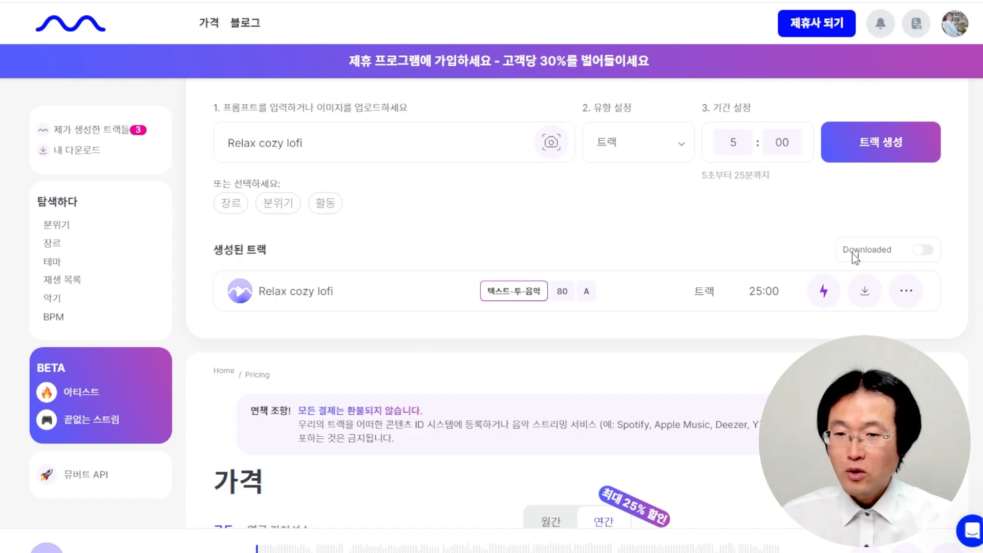
click(865, 293)
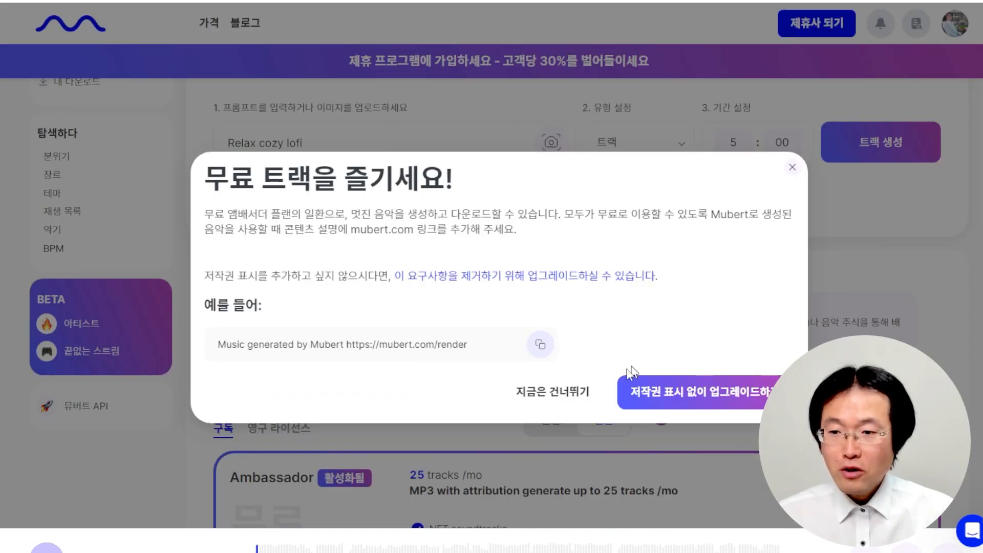
click(586, 397)
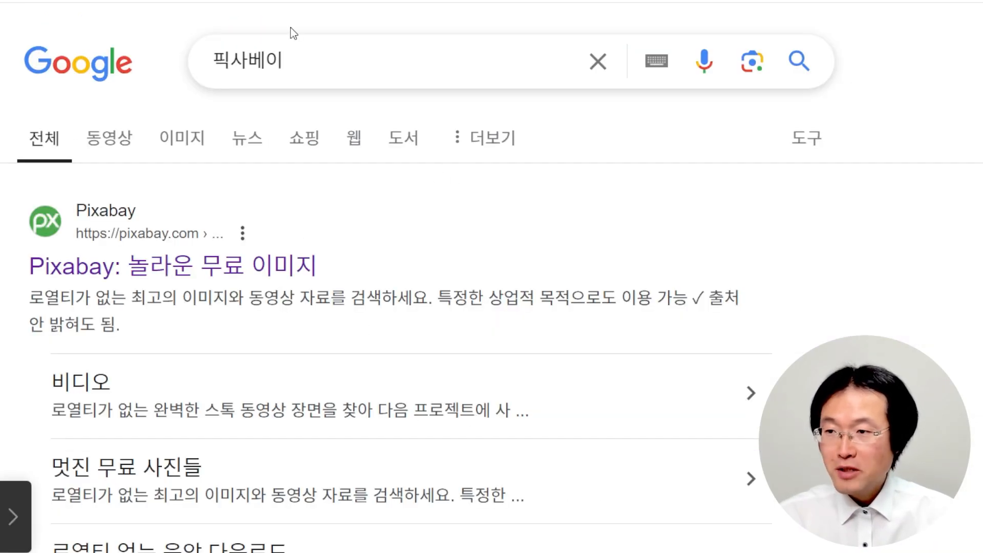
- Open Pixabay from the Google results and search its sound effects for "모닥불"
click(186, 273)
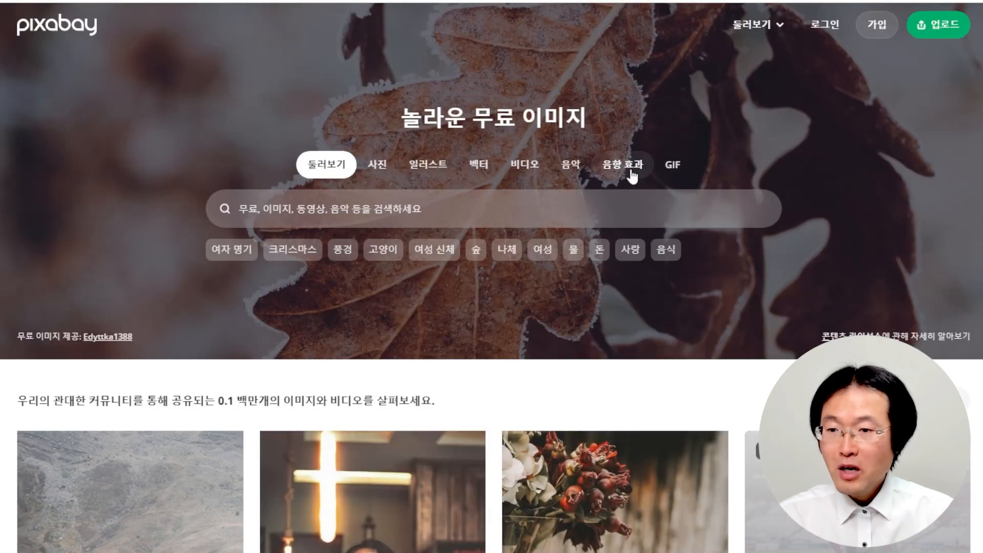
click(638, 174)
click(347, 210)
text(모닥불)
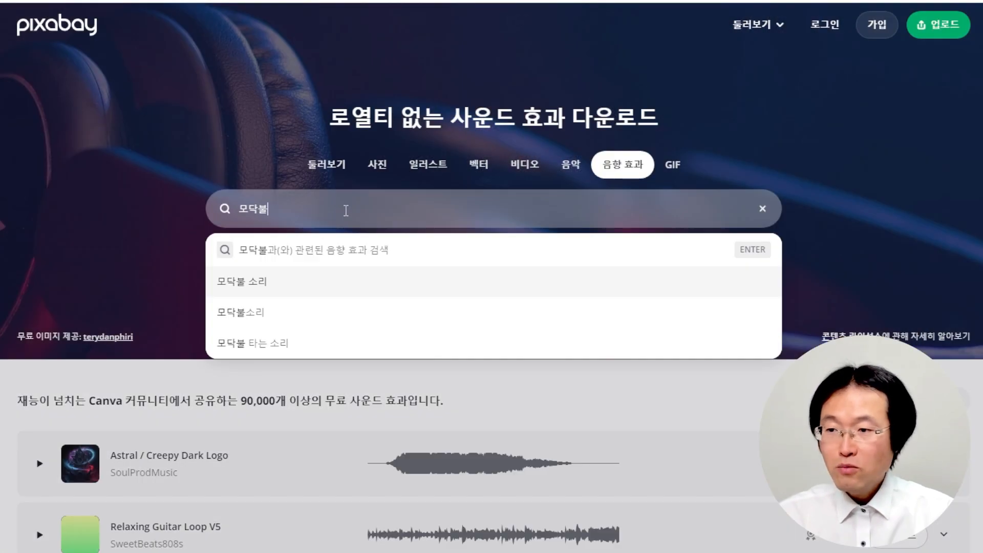
key(Return)
- Preview the "fire roar and crackle" and "Bonfire" sound effects, then download "Bonfire"
click(41, 202)
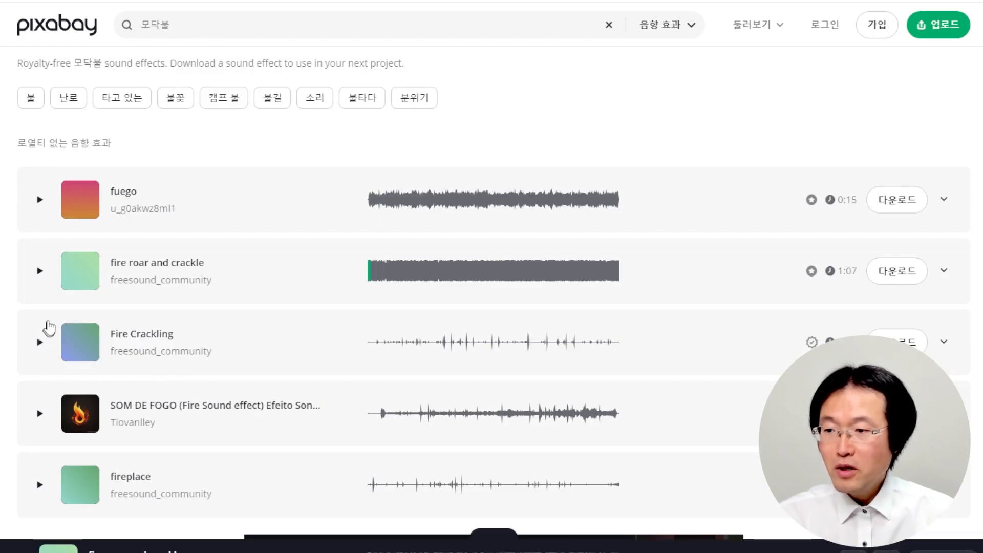
scroll(50, 314, down, 1)
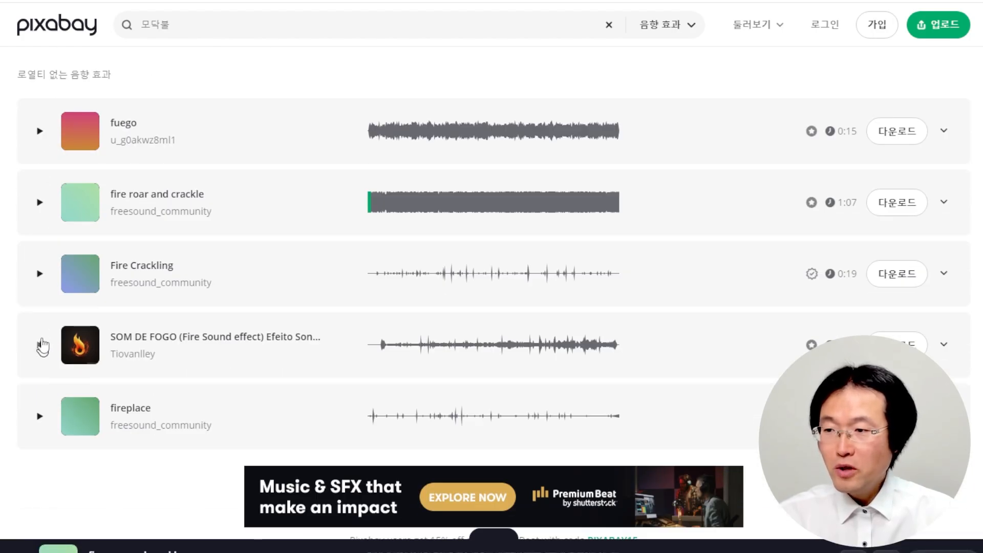
scroll(42, 350, down, 2)
scroll(41, 215, down, 5)
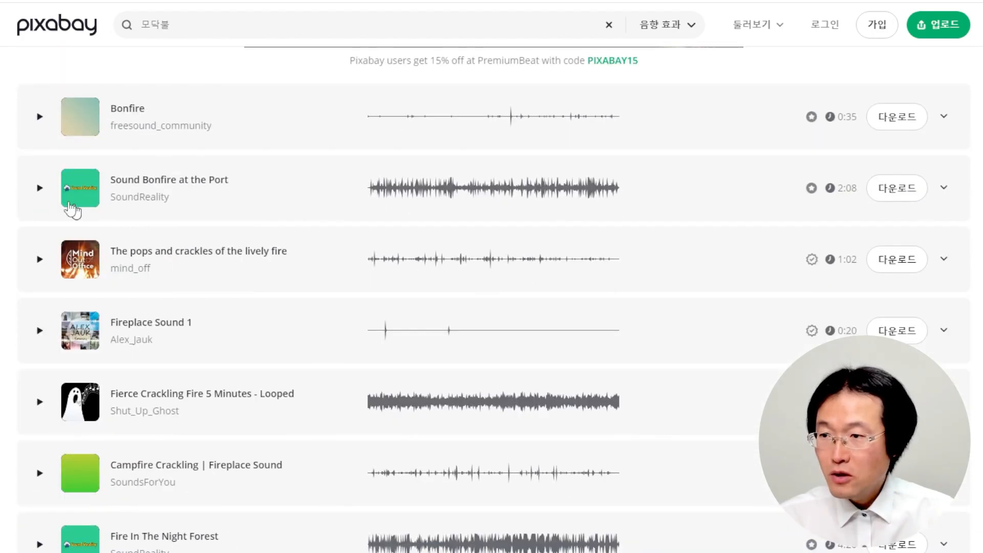
click(40, 119)
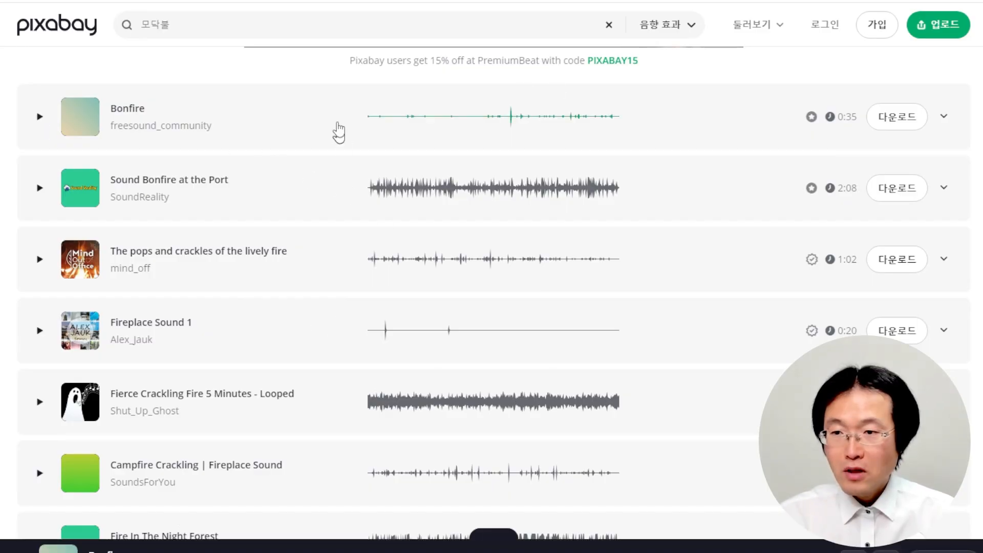
click(890, 121)
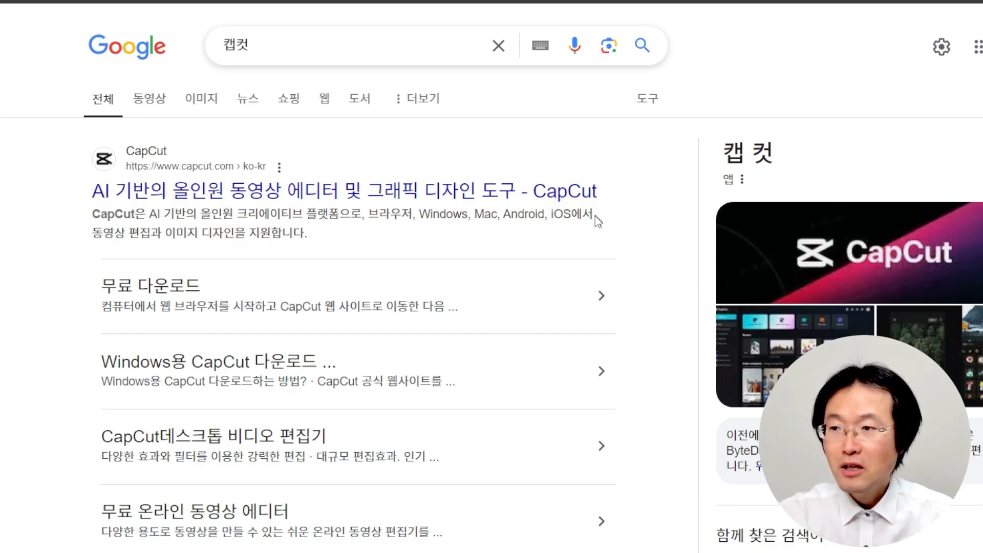
- Open the CapCut site from the Google results, download the installer, and create a new project in the CapCut desktop app
click(191, 194)
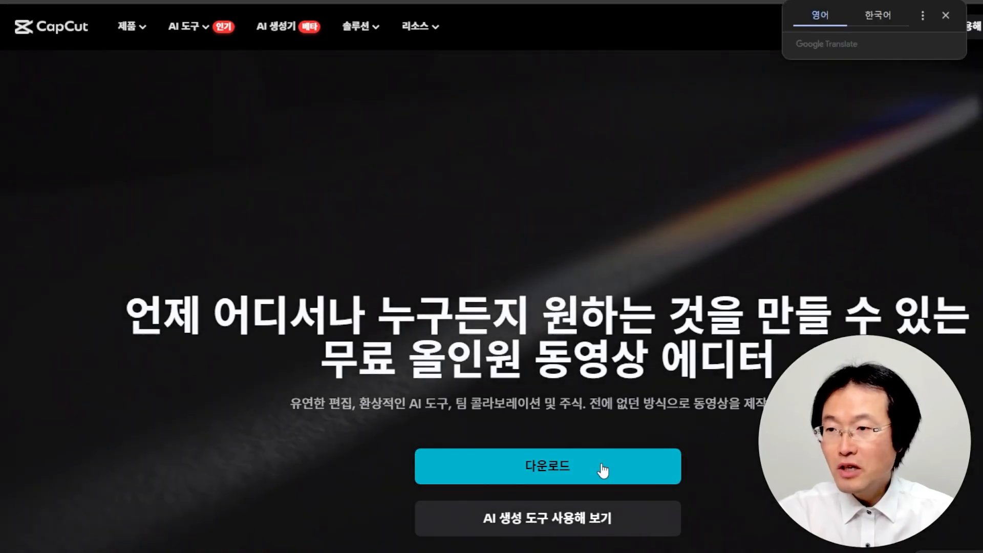
click(601, 464)
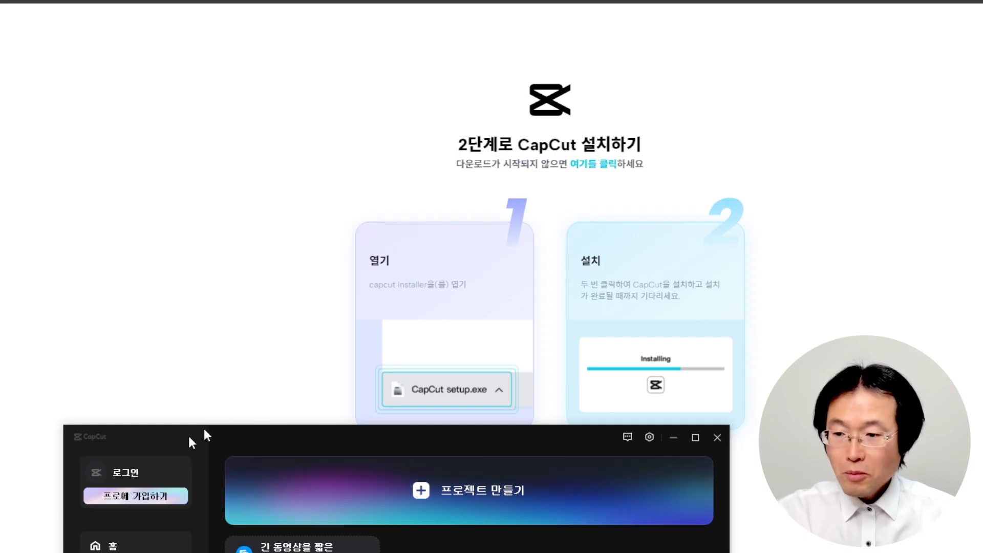
click(465, 489)
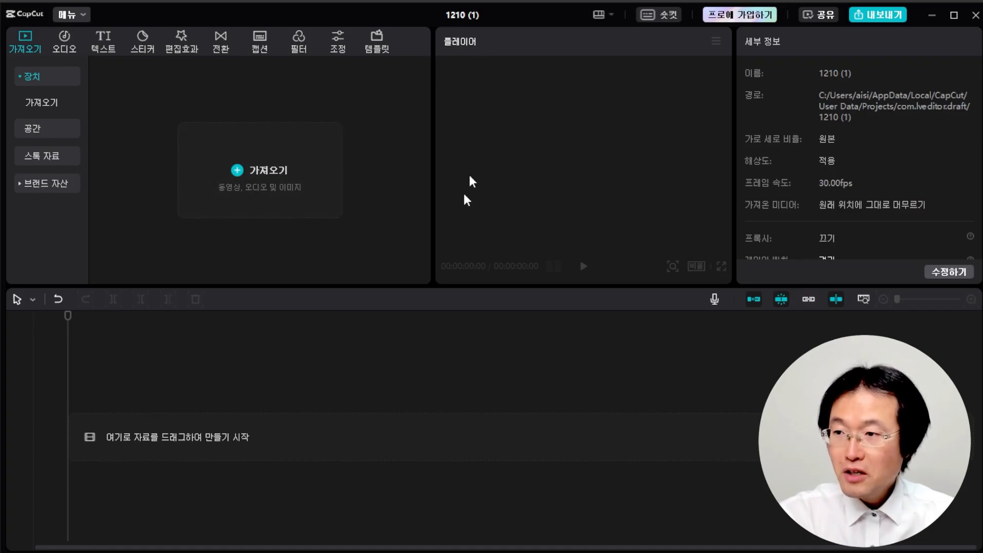
- Import the cozylofi folder's media, leaving out 거실.JPG, 설경.JPG and piclumen-1733817597613.jpg
click(266, 153)
drag(605, 313, 71, 97)
ctrl+click(217, 247)
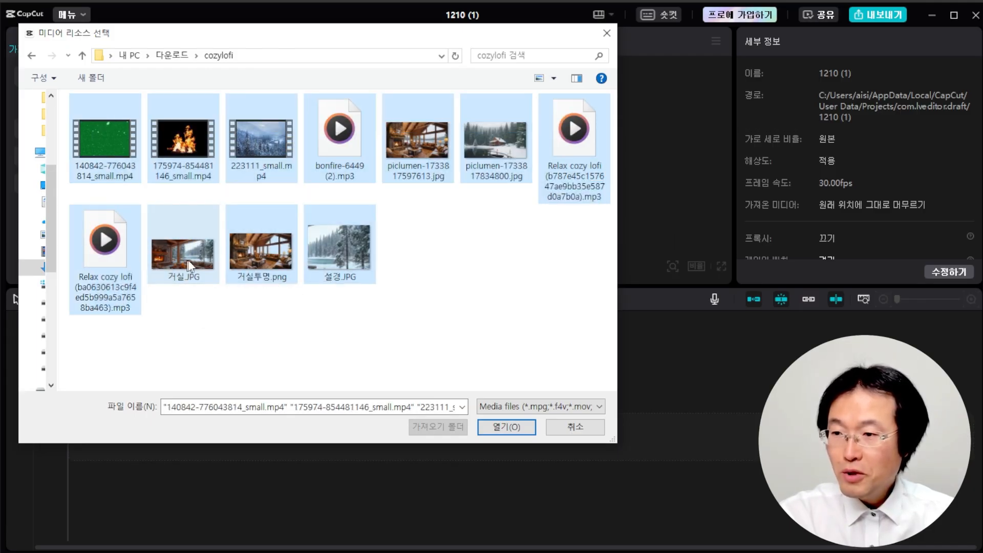
ctrl+click(369, 240)
ctrl+click(418, 141)
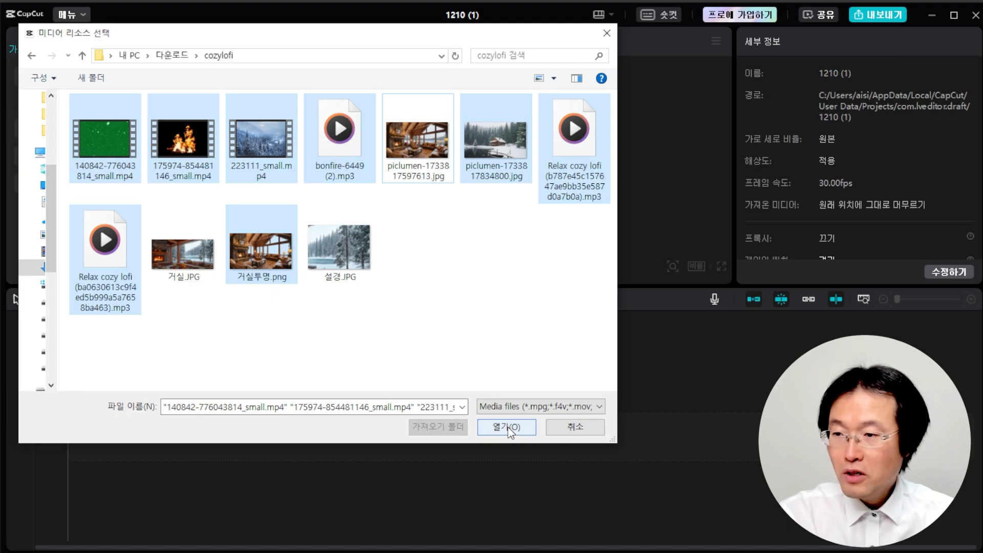
click(509, 431)
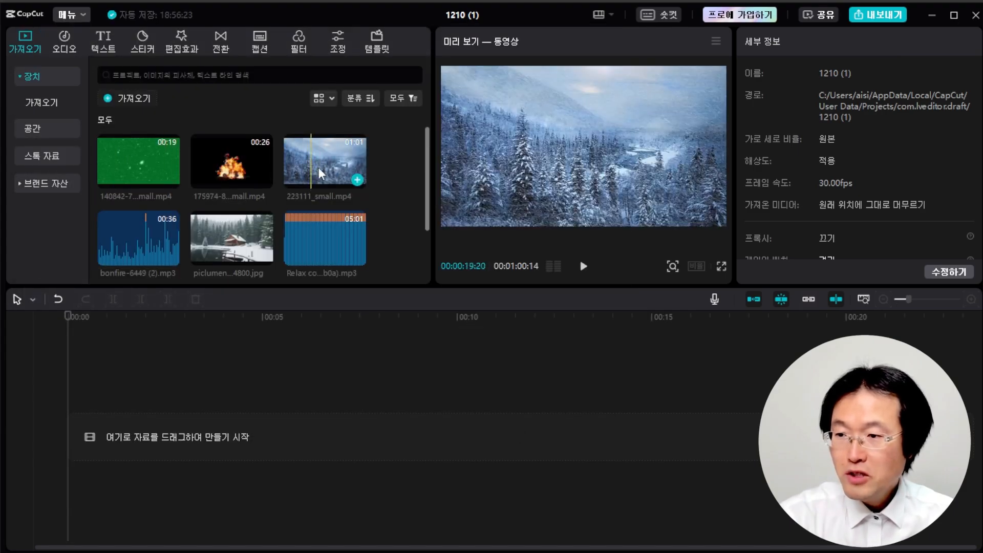
- Place the snowy cabin image at the start of the timeline and extend it to about 11:04
scroll(322, 191, down, 2)
scroll(323, 191, down, 1)
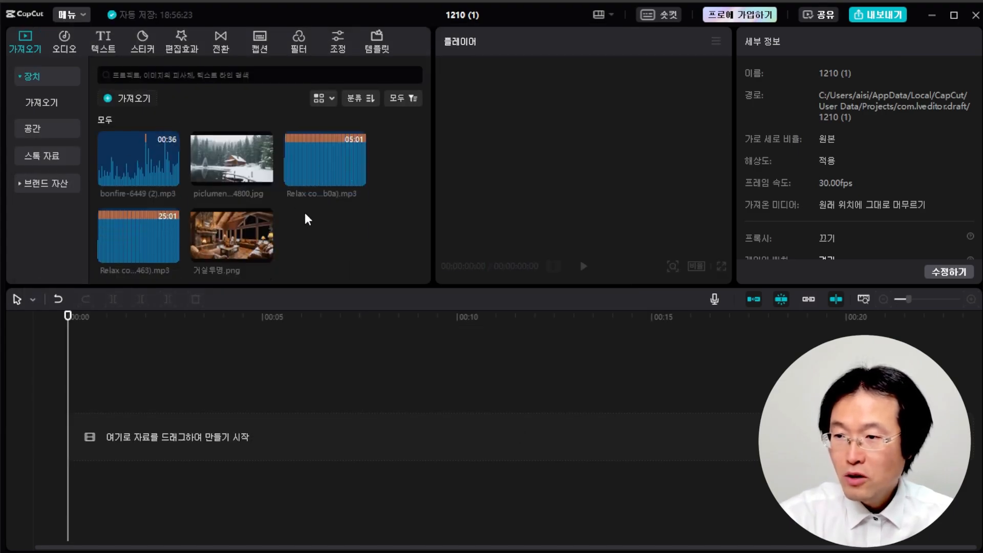
drag(222, 158, 62, 430)
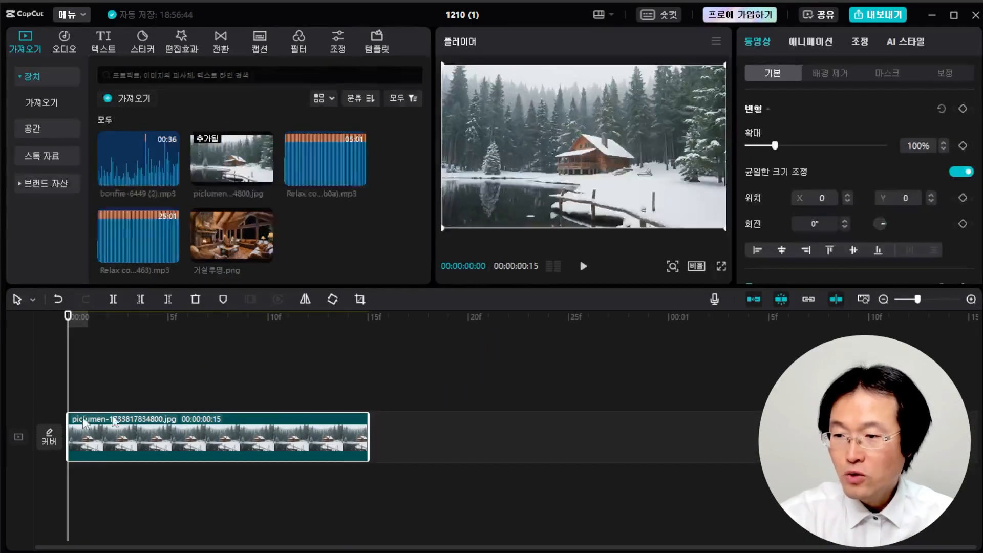
drag(370, 419, 729, 418)
drag(927, 303, 897, 303)
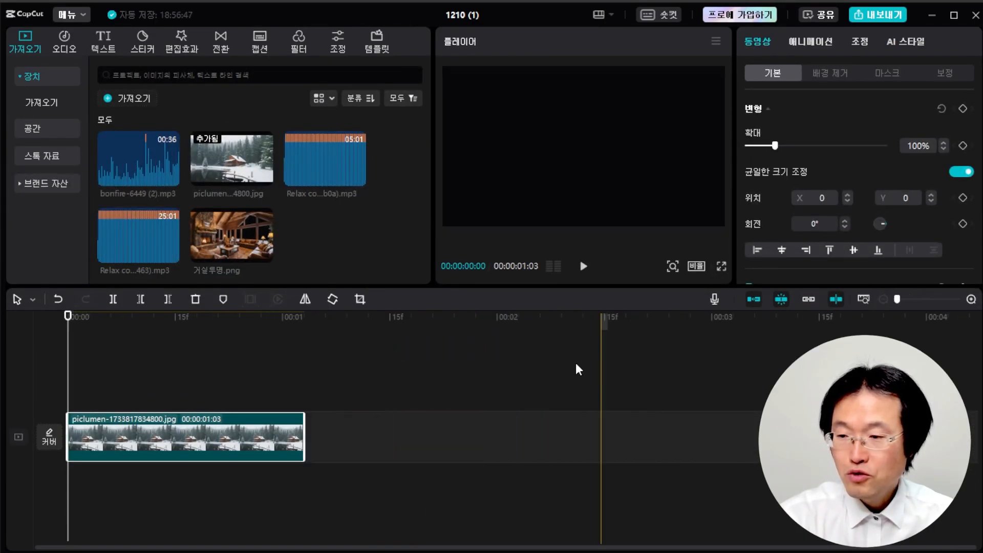
drag(306, 417, 731, 419)
drag(305, 419, 788, 419)
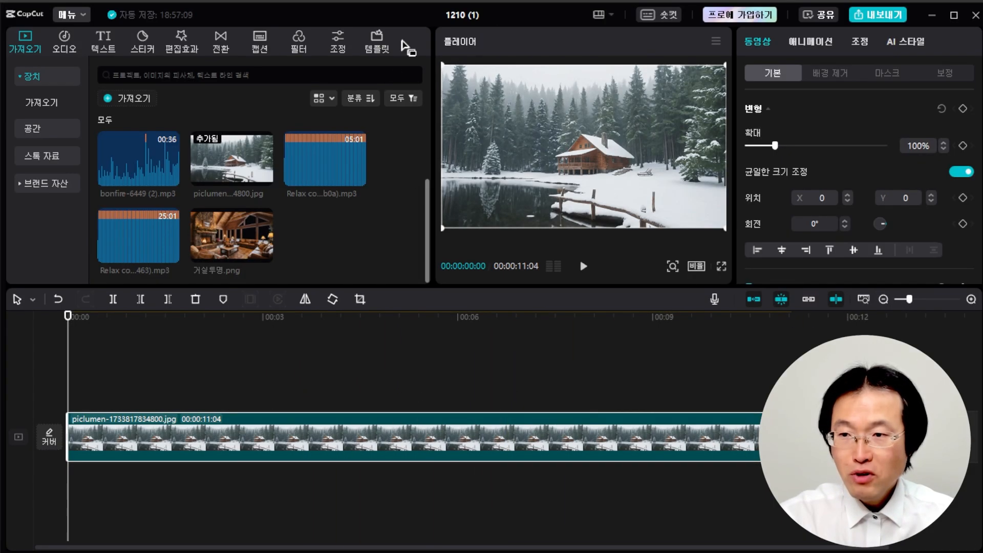
- Set the project aspect ratio to 16:9 and enlarge the snowy cabin image to 102% to fill the frame
click(696, 267)
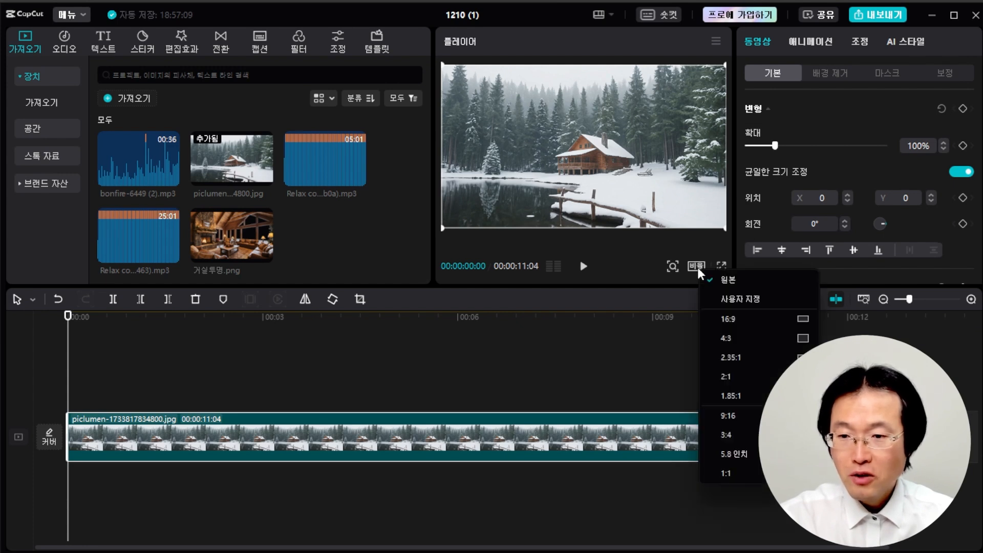
click(740, 326)
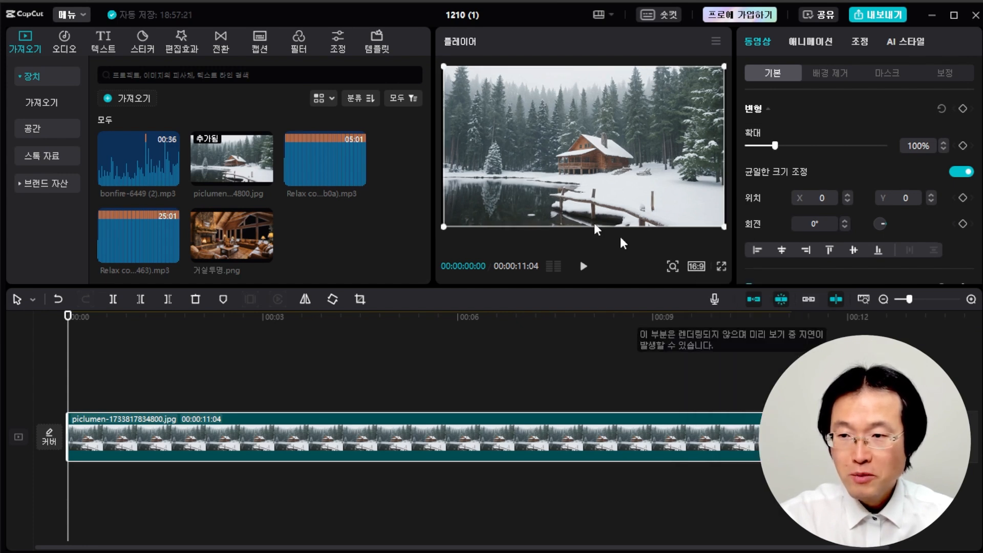
drag(445, 67, 442, 64)
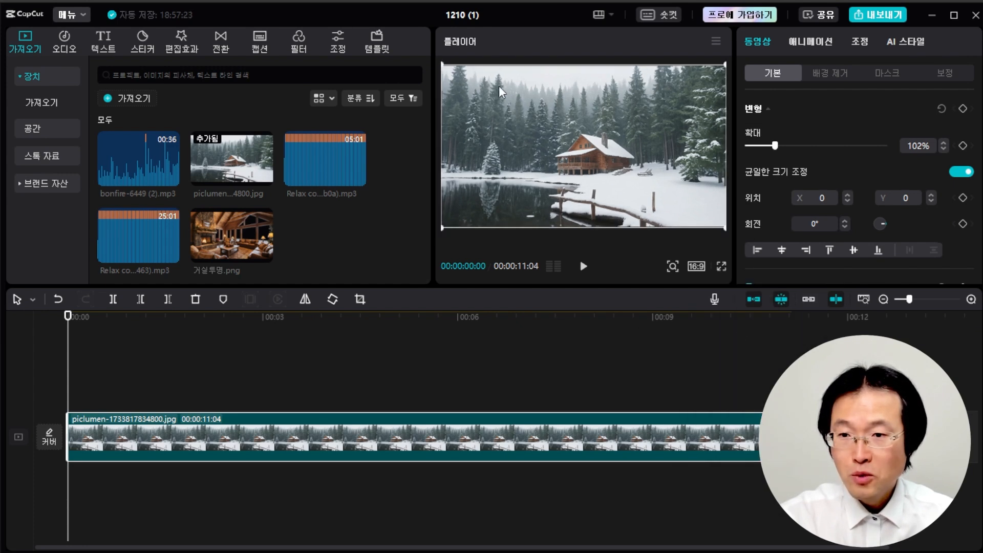
- Add 거실투명.png on a track above the cabin image, match its 11:04 length, and enlarge it to 102%
drag(68, 316, 38, 316)
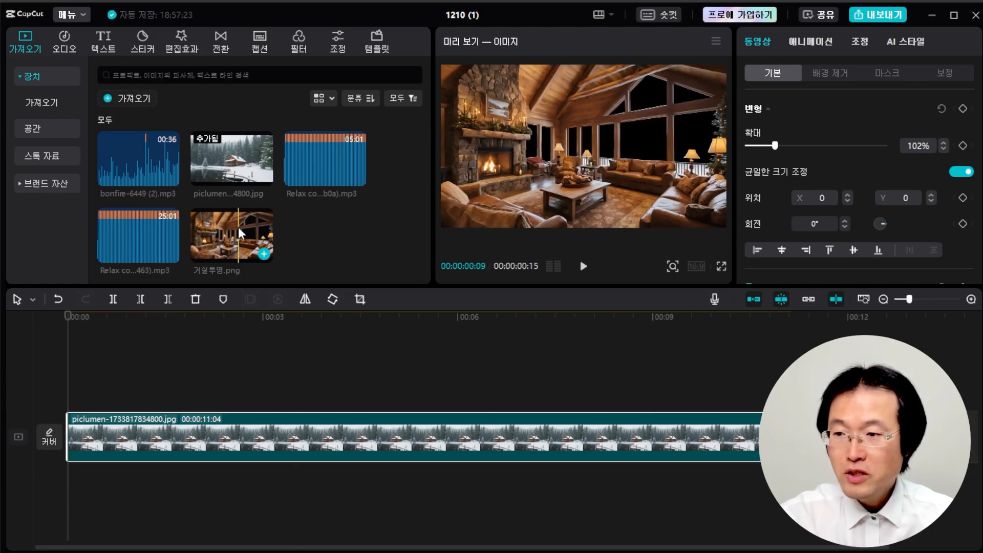
drag(239, 233, 784, 376)
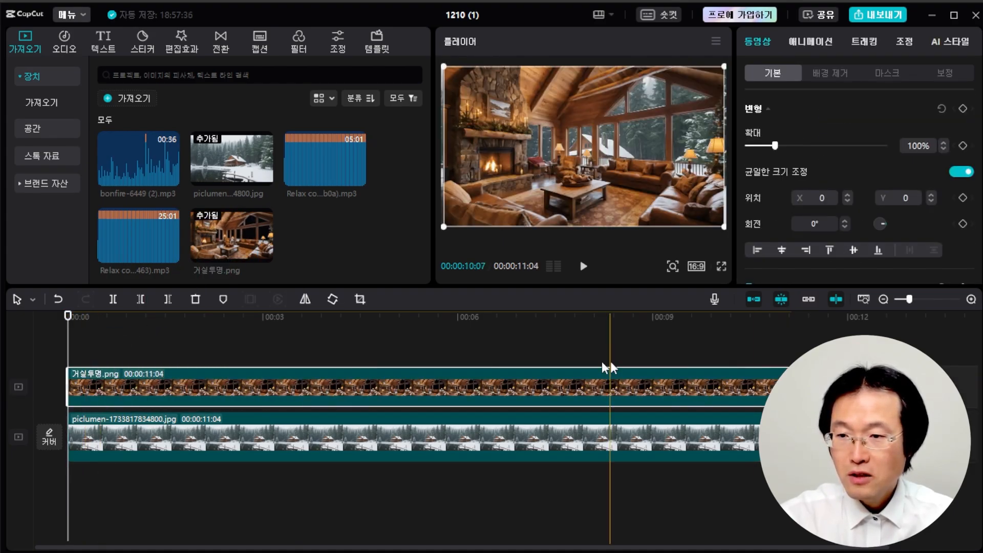
drag(68, 316, 154, 315)
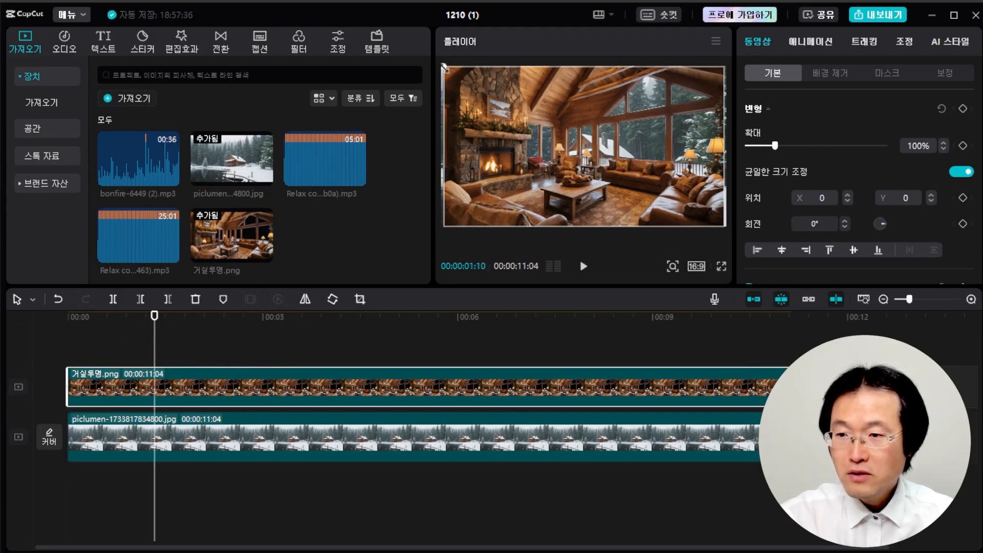
drag(444, 66, 443, 64)
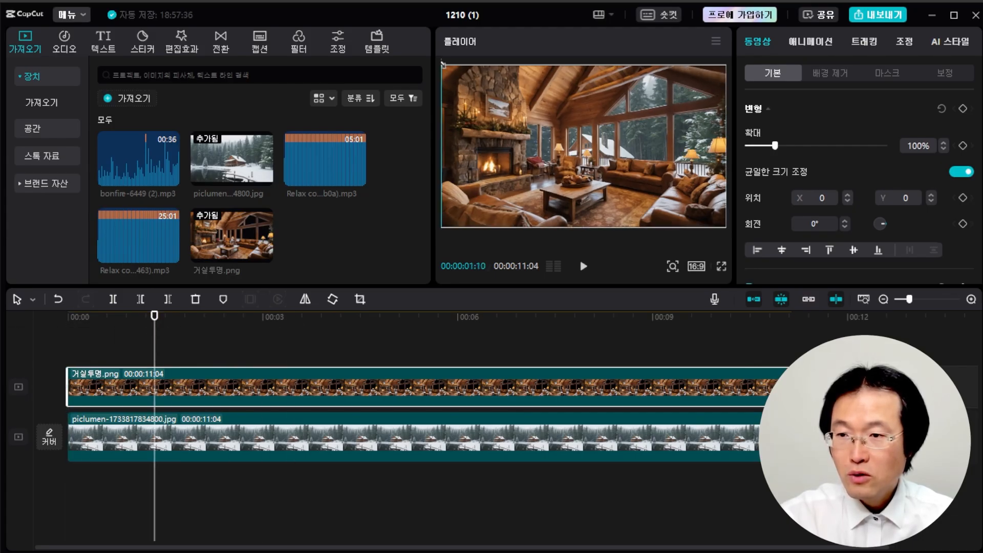
click(213, 320)
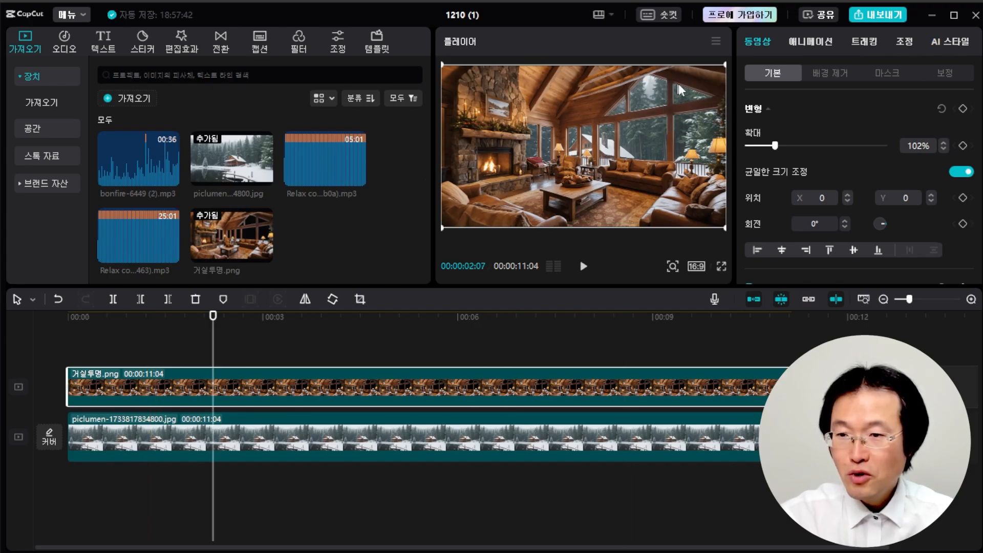
- Scale the snowy cabin image to 74% and move it behind the windows at X 568, Y 420
click(121, 425)
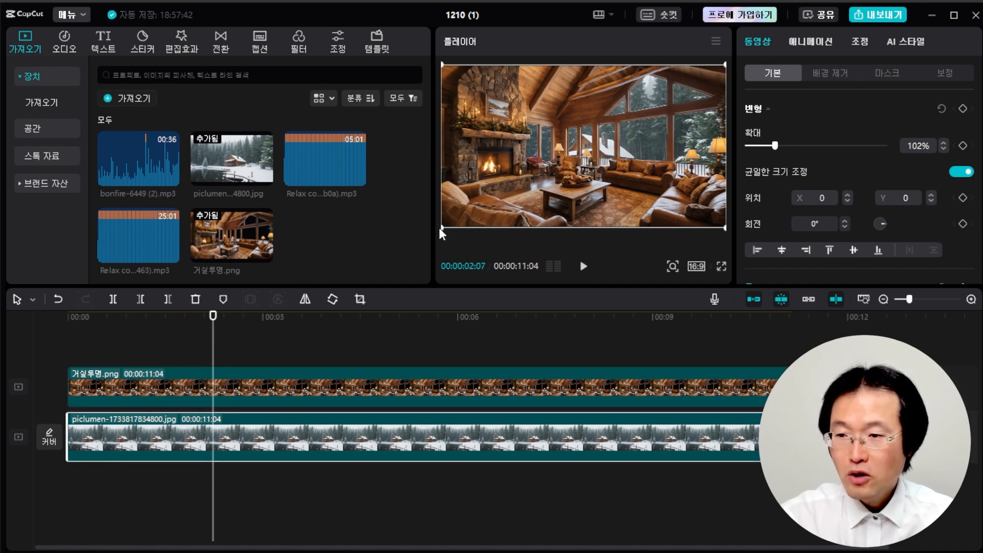
drag(445, 229, 481, 207)
drag(621, 139, 663, 112)
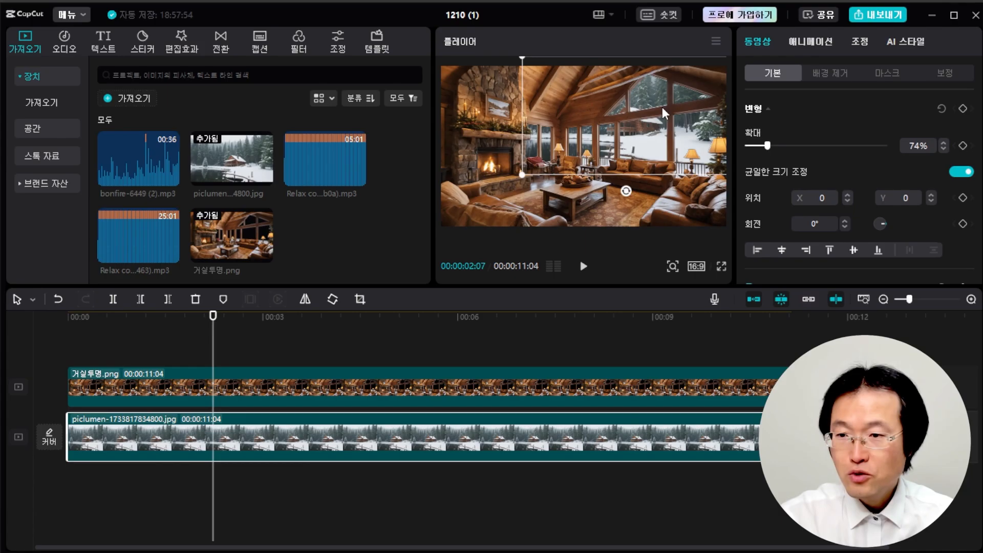
drag(213, 316, 68, 330)
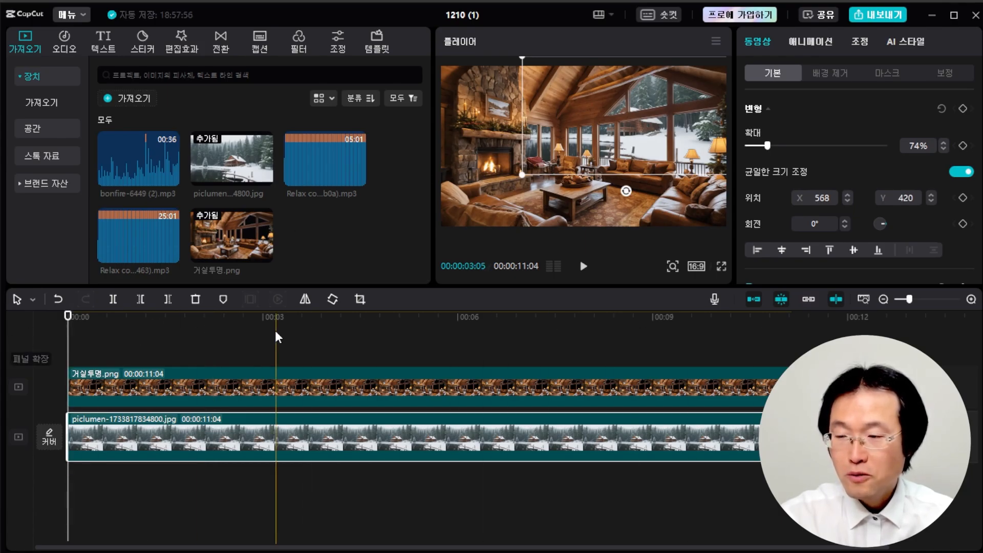
scroll(303, 226, up, 1)
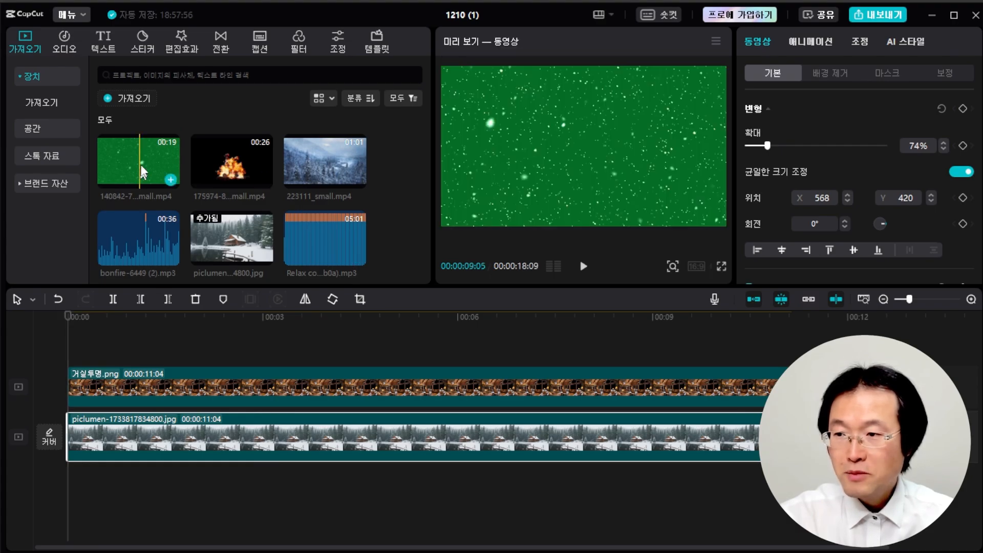
drag(135, 154, 58, 397)
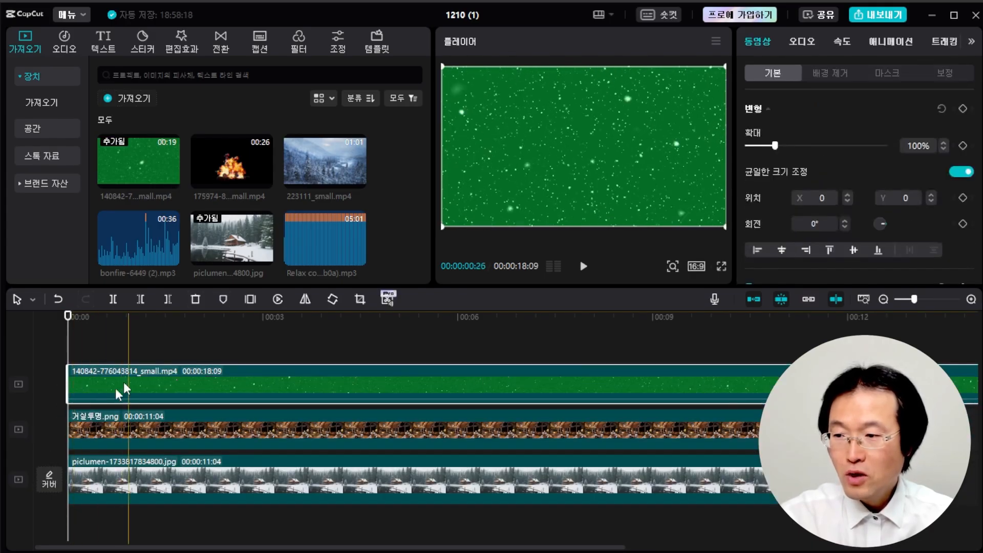
drag(87, 417, 110, 399)
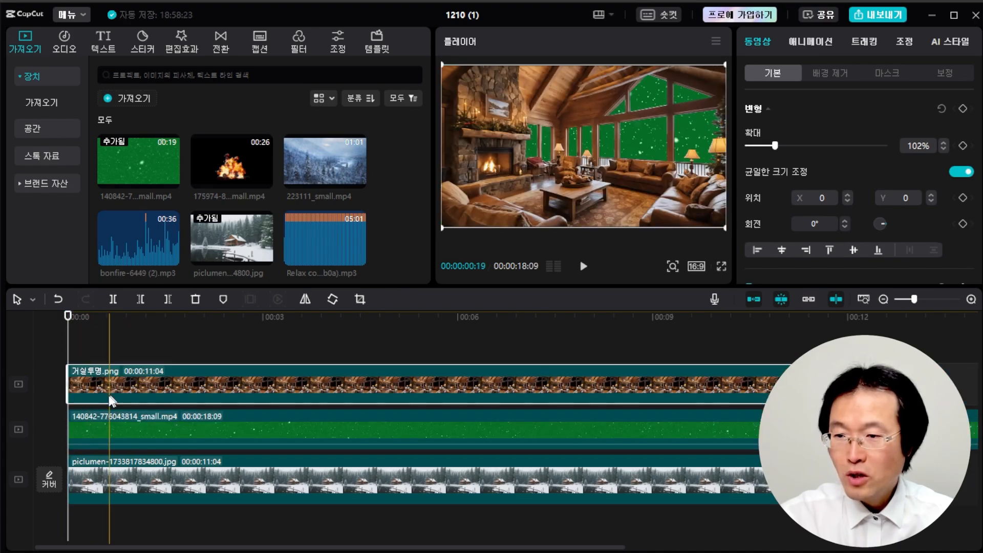
- Enable Chroma Key on the green-screen snow clip and pick its green background as the key colour
drag(69, 320, 469, 320)
drag(367, 328, 419, 326)
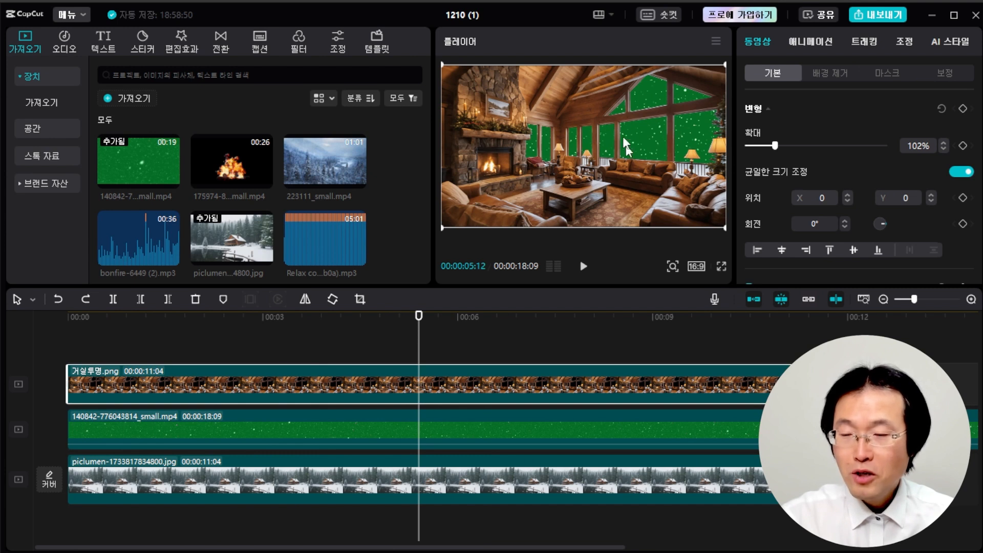
click(368, 416)
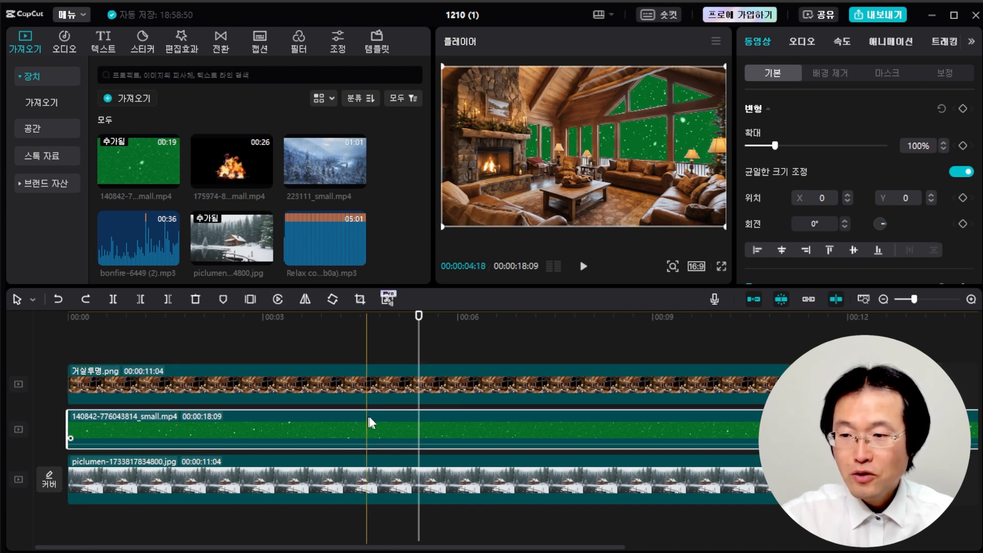
click(833, 71)
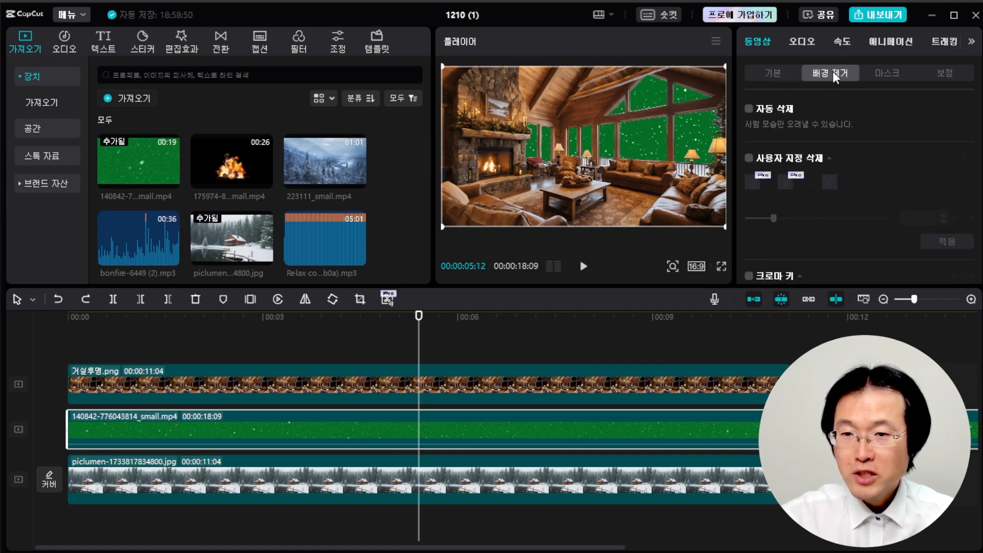
click(750, 270)
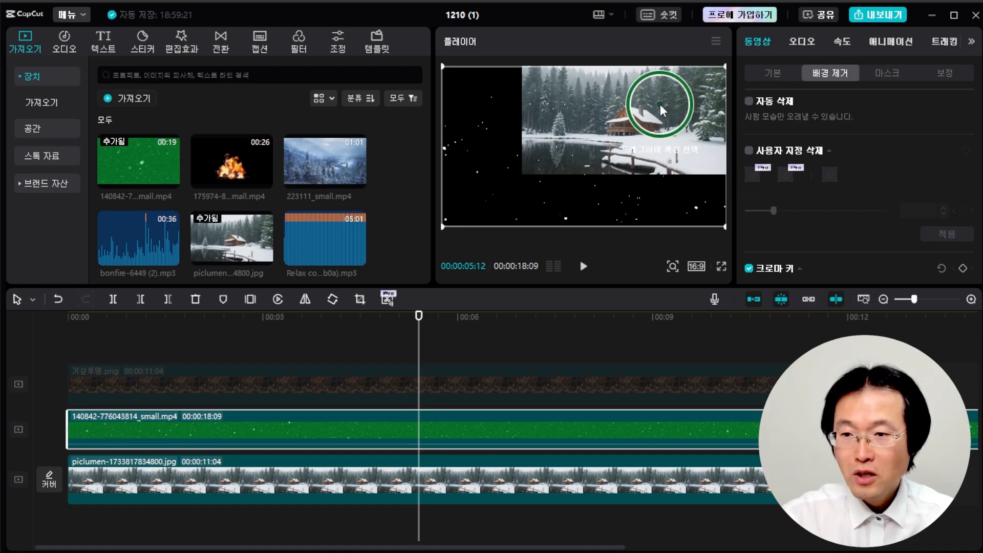
click(661, 109)
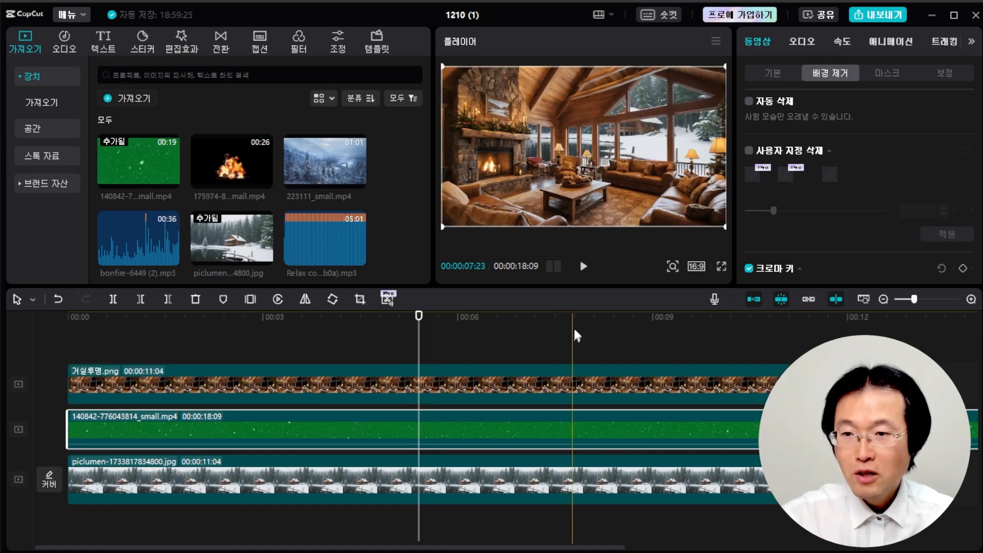
- Set the Chroma Key strength (채도) of the green-screen snow clip to 40
click(354, 333)
scroll(830, 177, down, 1)
scroll(831, 174, down, 5)
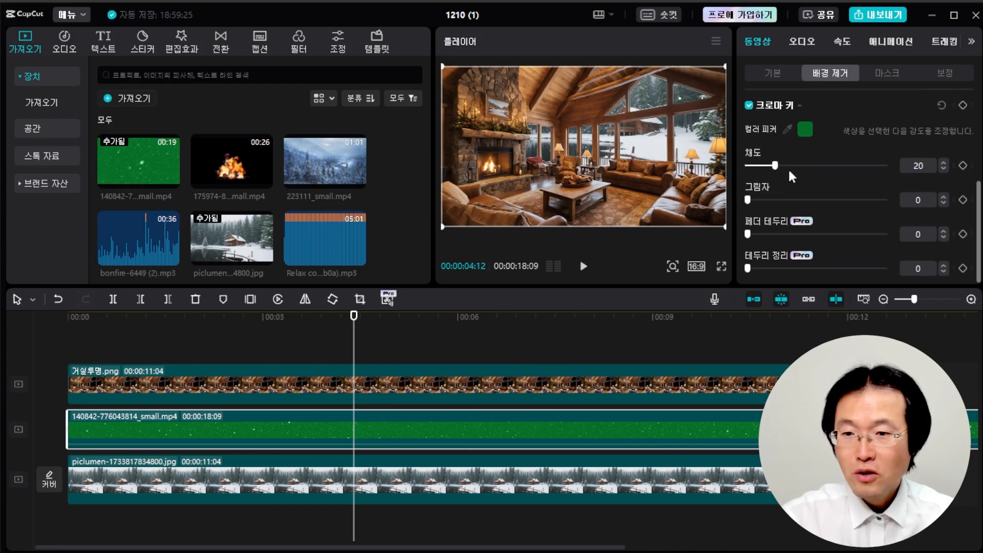
drag(800, 166, 832, 167)
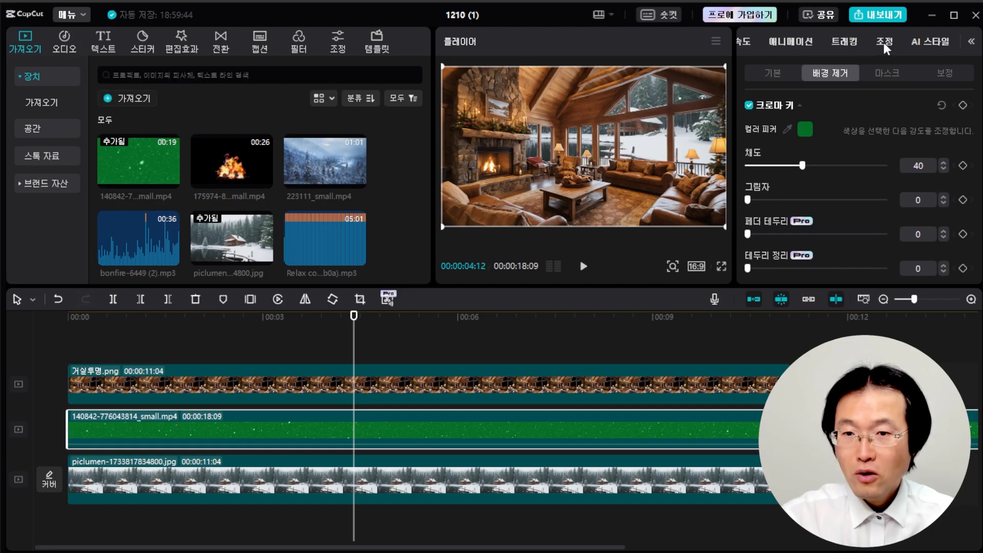
click(885, 43)
scroll(831, 218, down, 5)
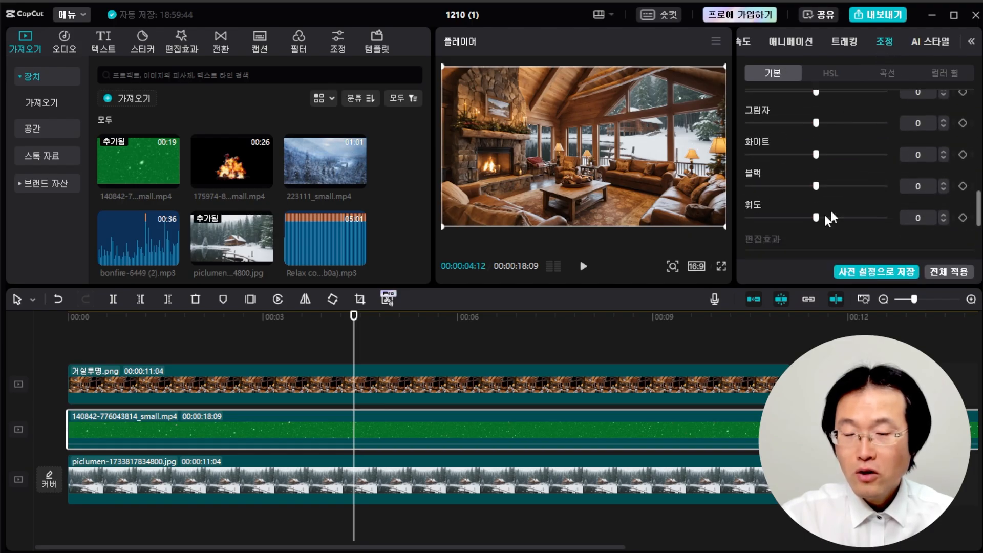
scroll(830, 218, down, 1)
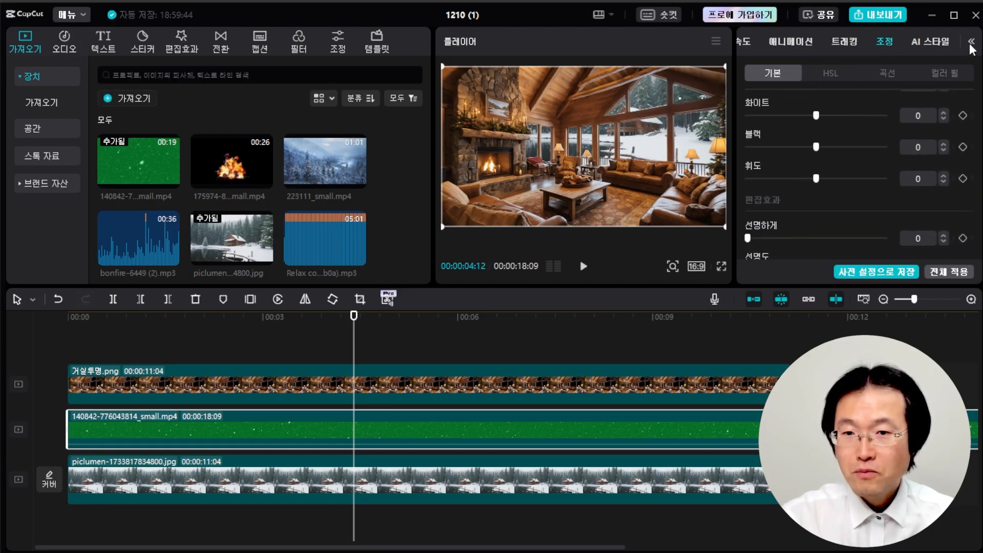
click(779, 45)
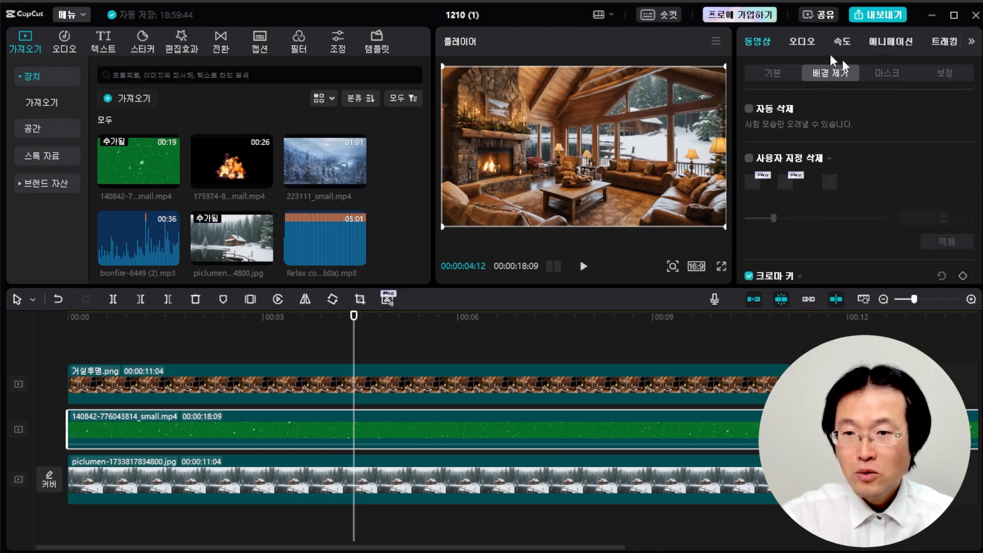
scroll(819, 178, down, 3)
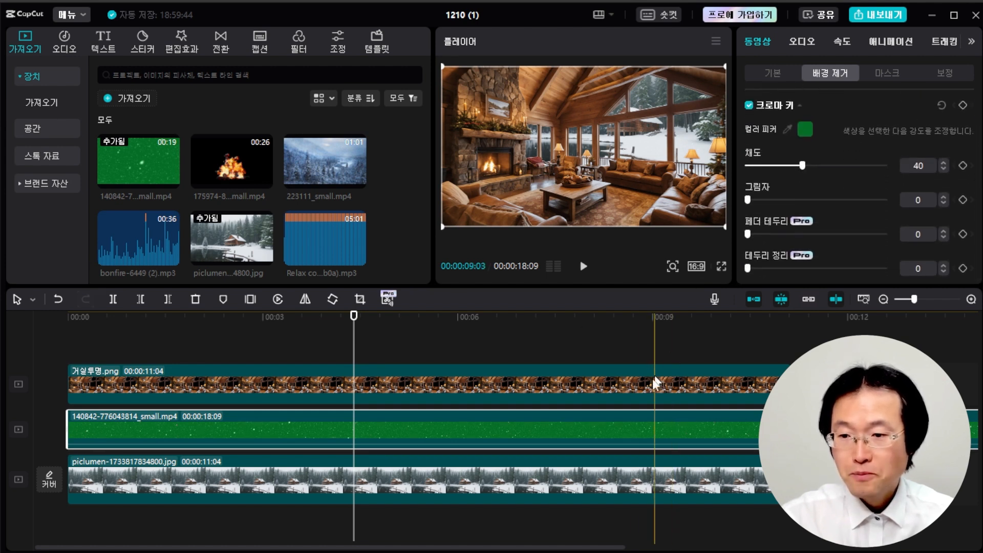
- Paste two copies of the keyed snow clip at the timeline start on separate tracks between the living-room and cabin images
drag(354, 318, 628, 337)
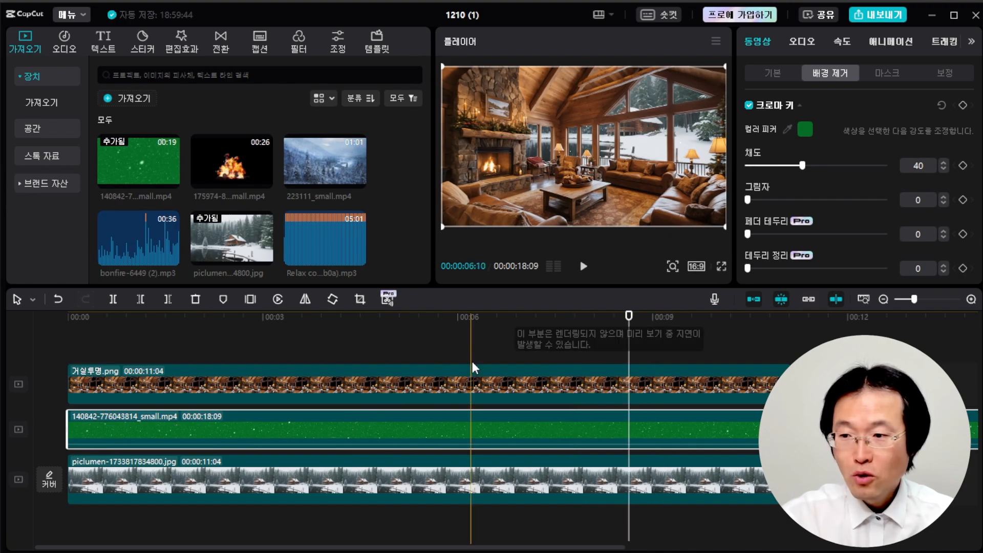
drag(611, 327, 68, 337)
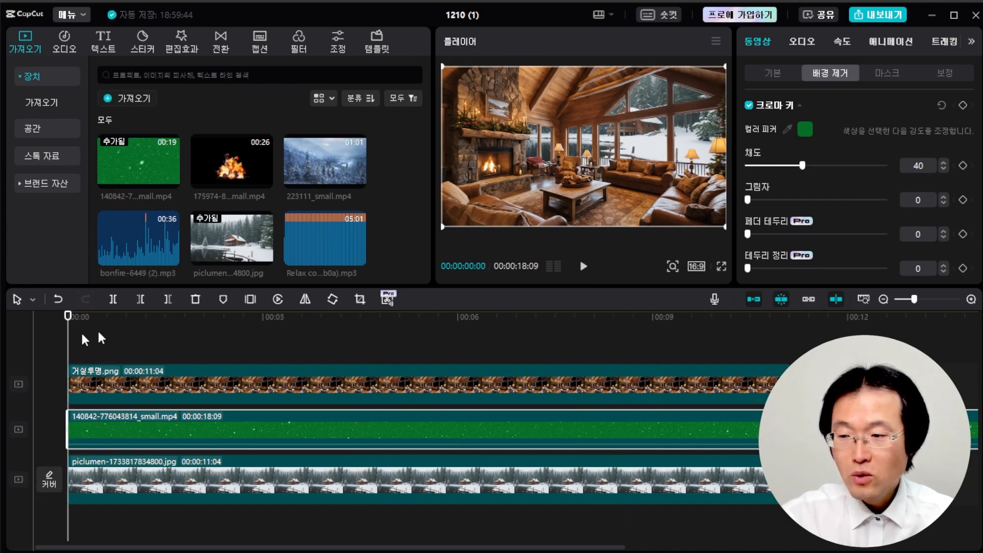
key(ctrl+v)
drag(364, 429, 102, 429)
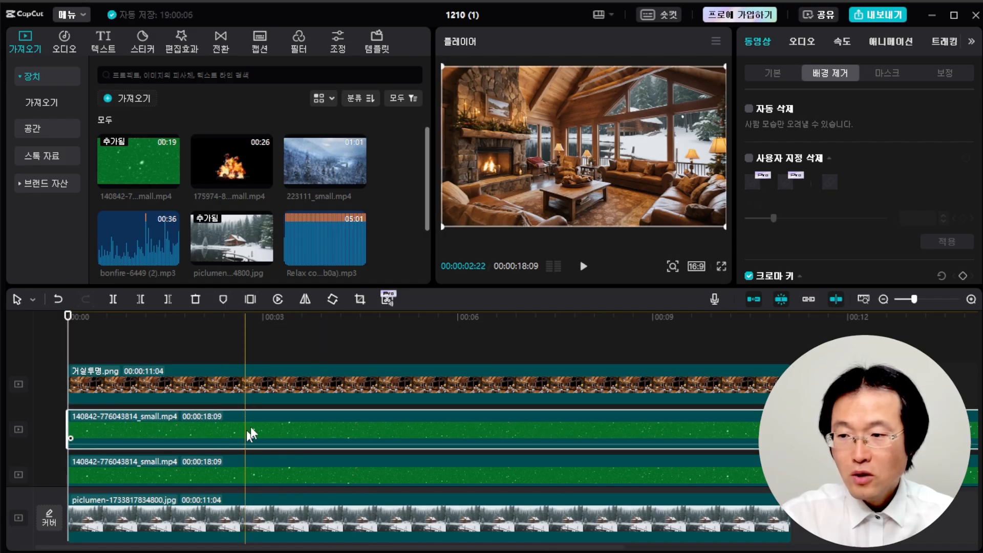
drag(93, 430, 103, 453)
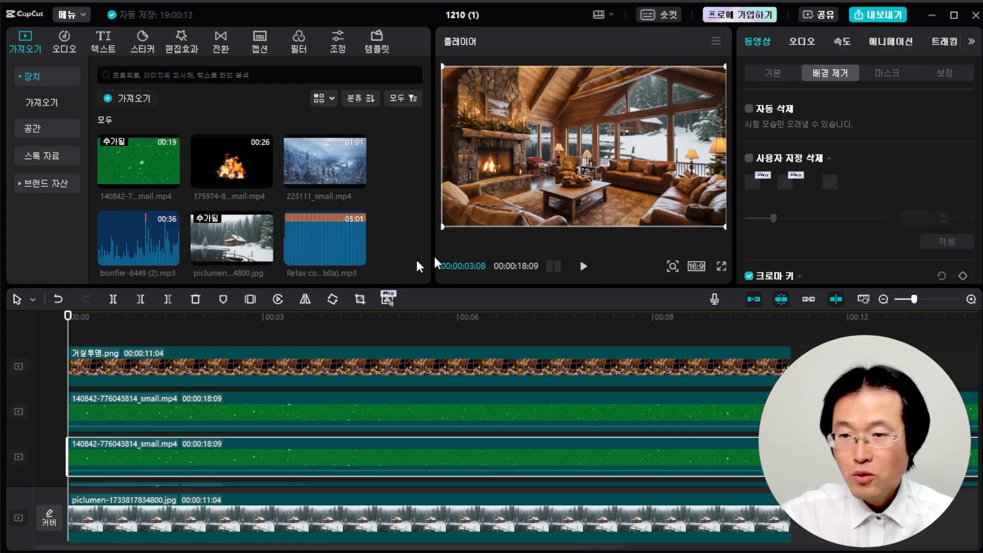
click(111, 319)
drag(280, 331, 536, 341)
drag(697, 345, 86, 357)
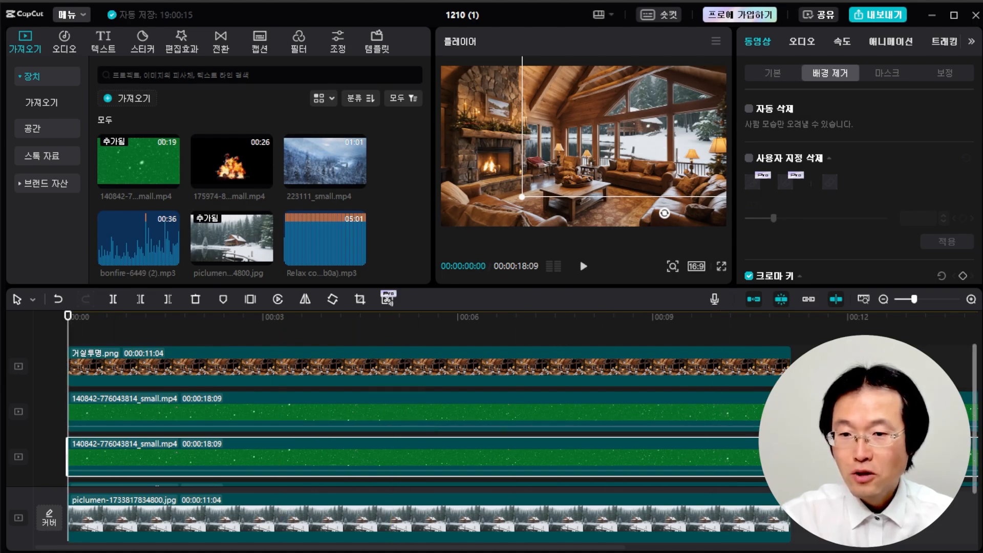
- Extend the living-room image and the snowy cabin image to 18:09, matching the end of the snow clips
drag(914, 300, 904, 300)
drag(334, 362, 504, 360)
drag(333, 500, 506, 501)
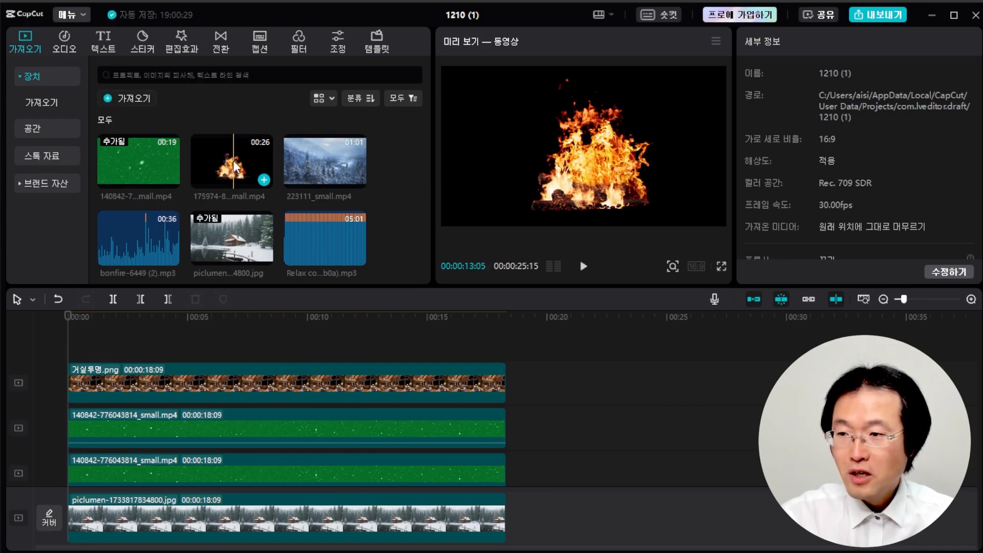
drag(235, 165, 66, 343)
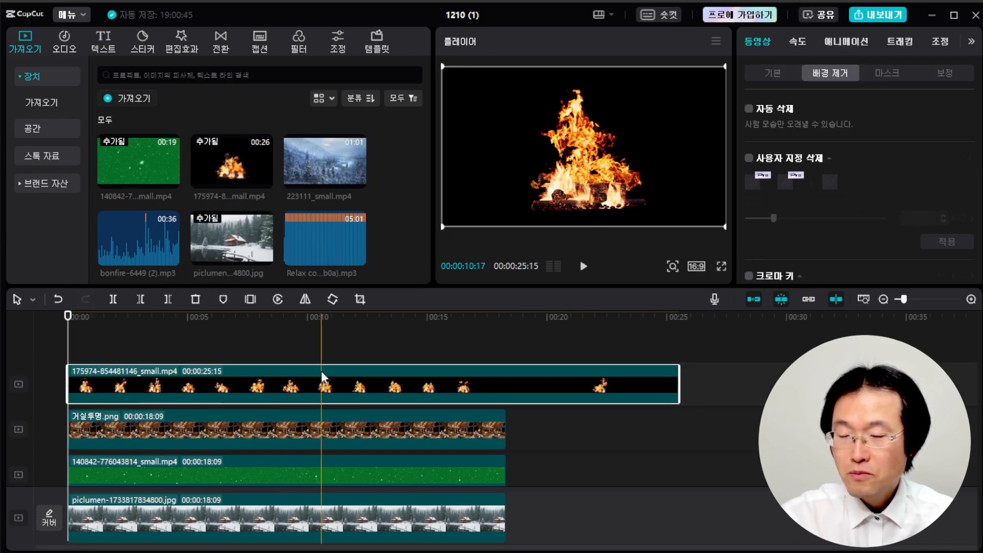
click(293, 379)
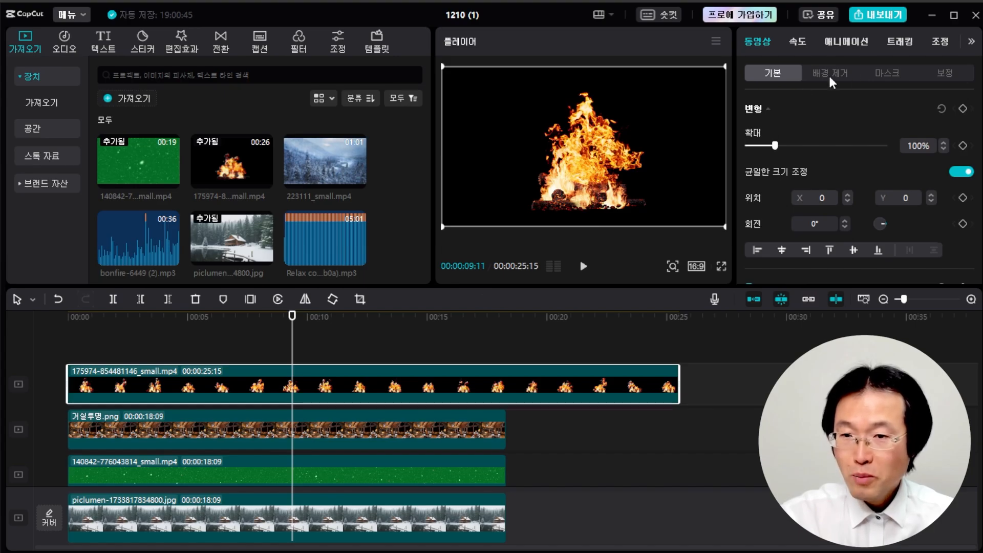
click(829, 75)
scroll(820, 149, down, 2)
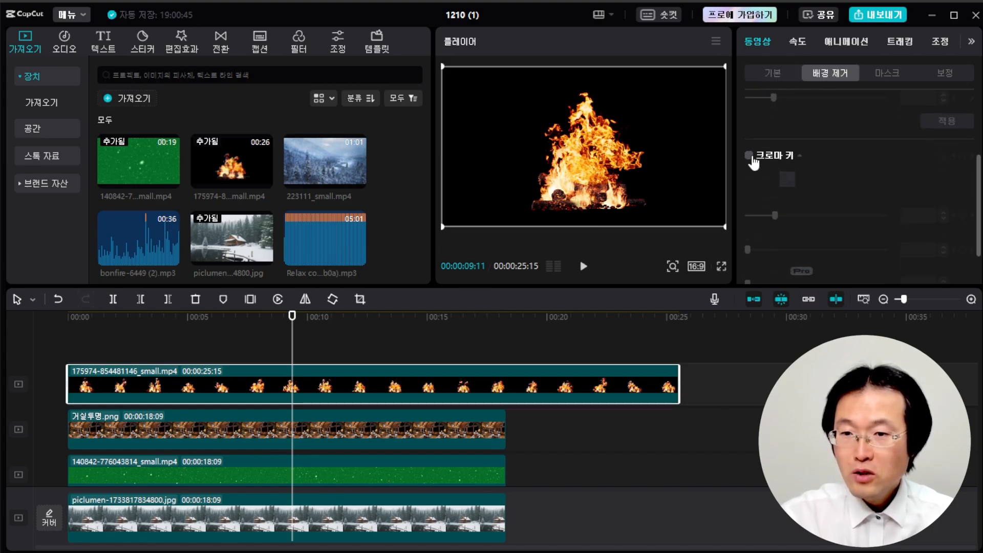
click(787, 179)
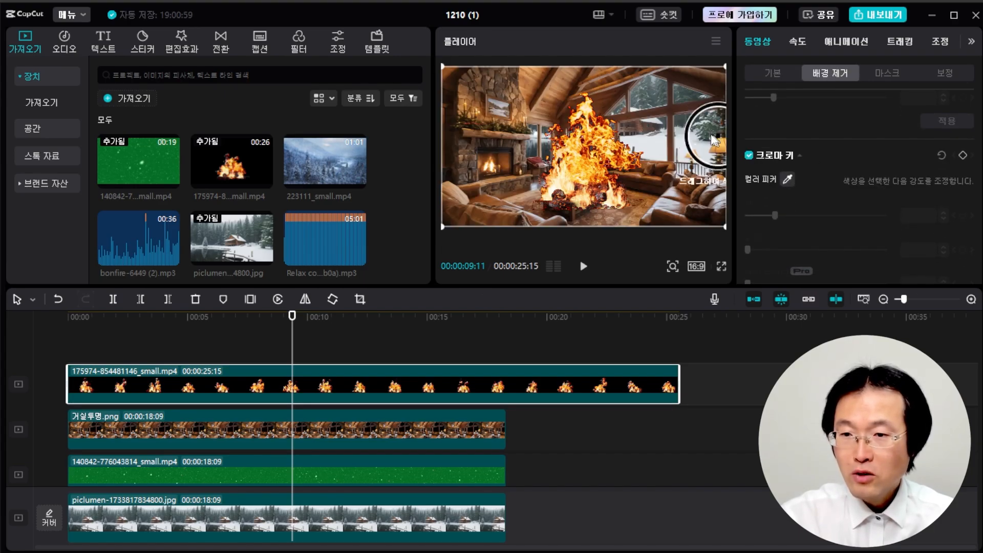
click(655, 102)
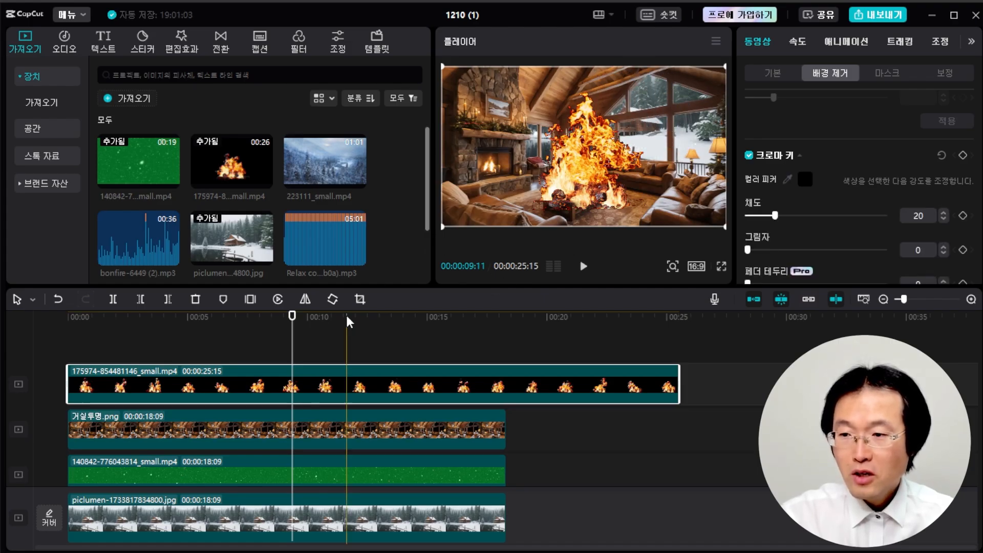
drag(292, 316, 338, 370)
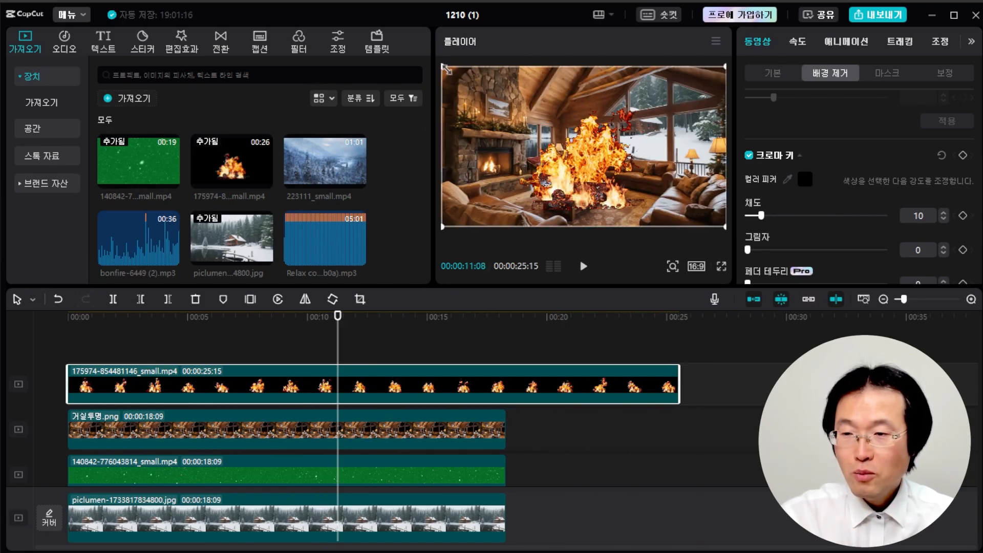
- Shrink the campfire clip to fit inside the stone fireplace and trim its end to 18:09 to match the other layers
drag(452, 75, 548, 125)
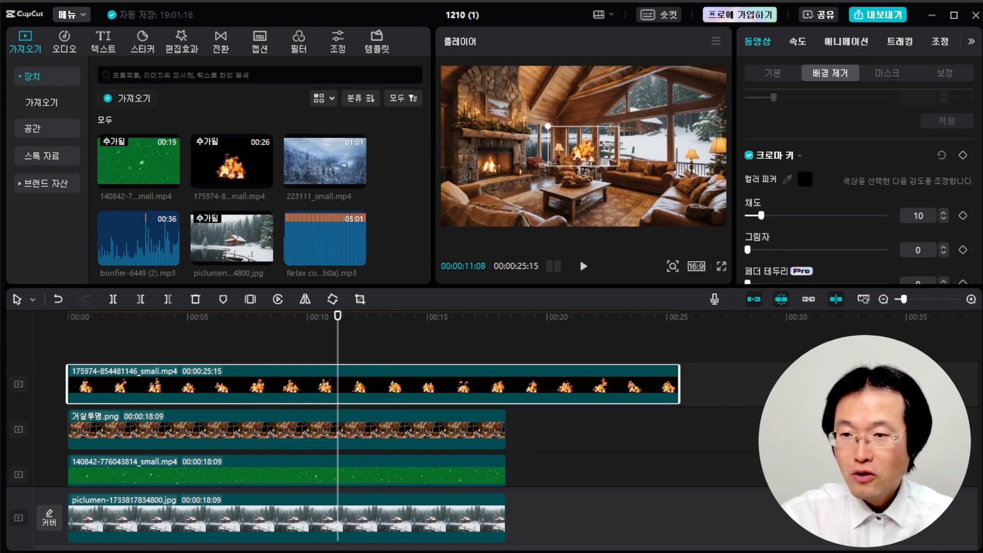
drag(585, 158, 495, 170)
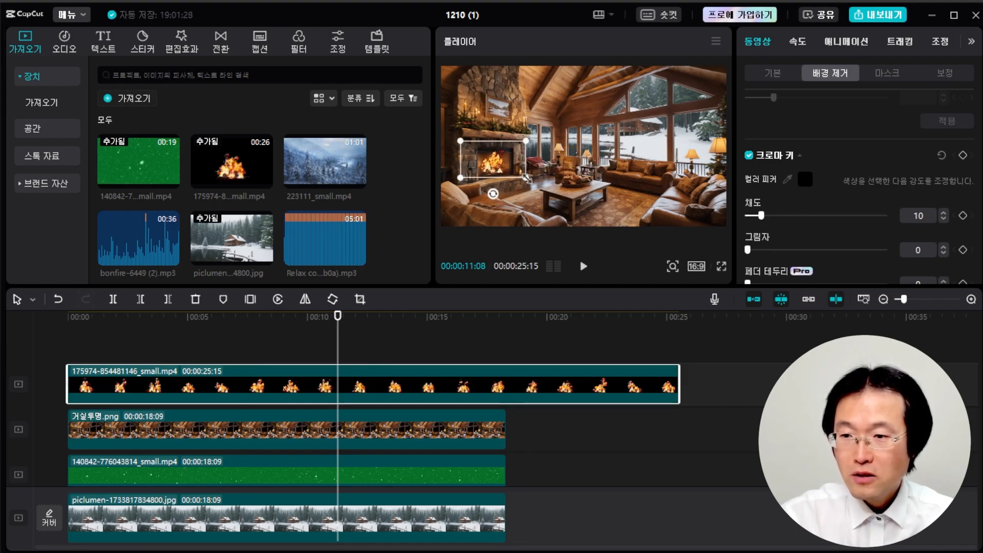
drag(341, 341, 506, 340)
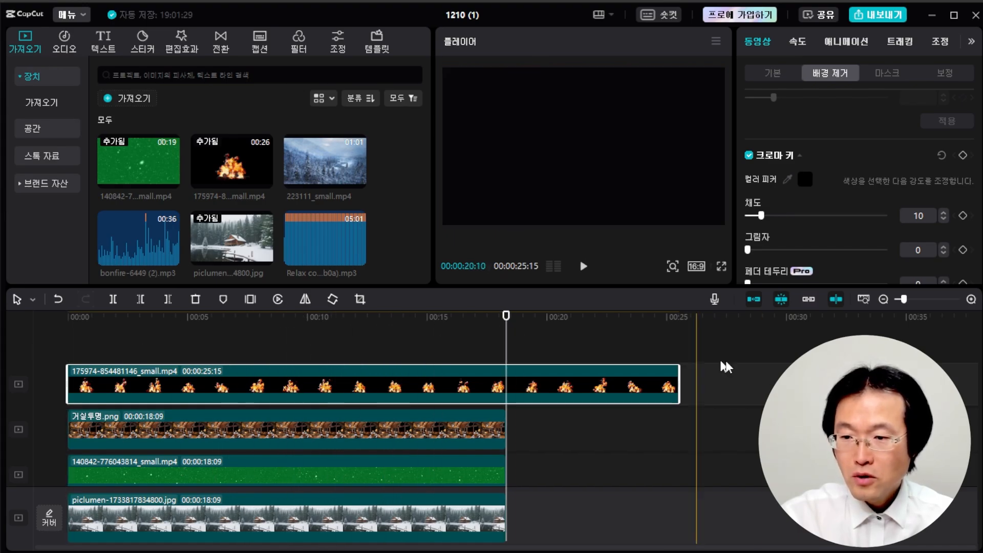
drag(681, 367, 506, 367)
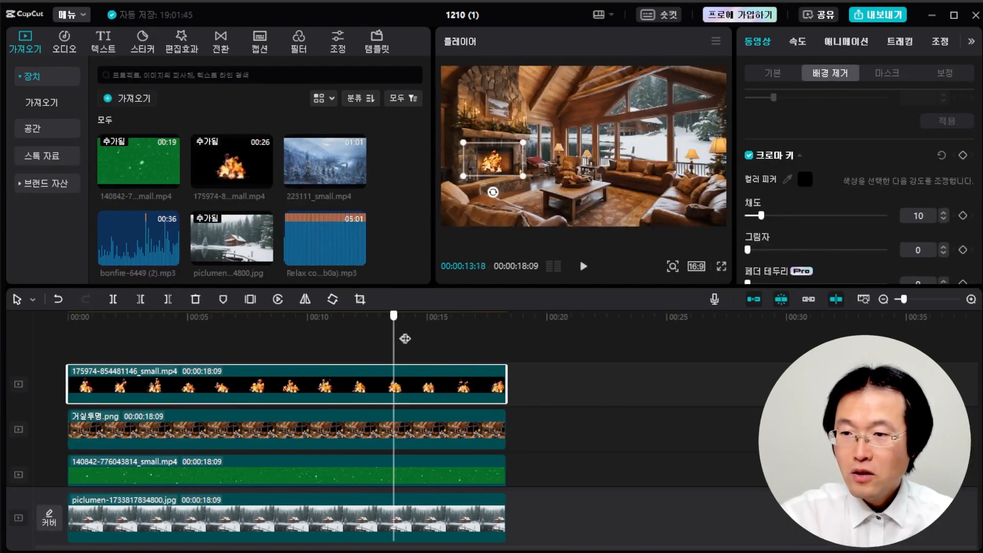
- Play the layered scene from the start to check the fireplace flames and the falling snow
click(295, 348)
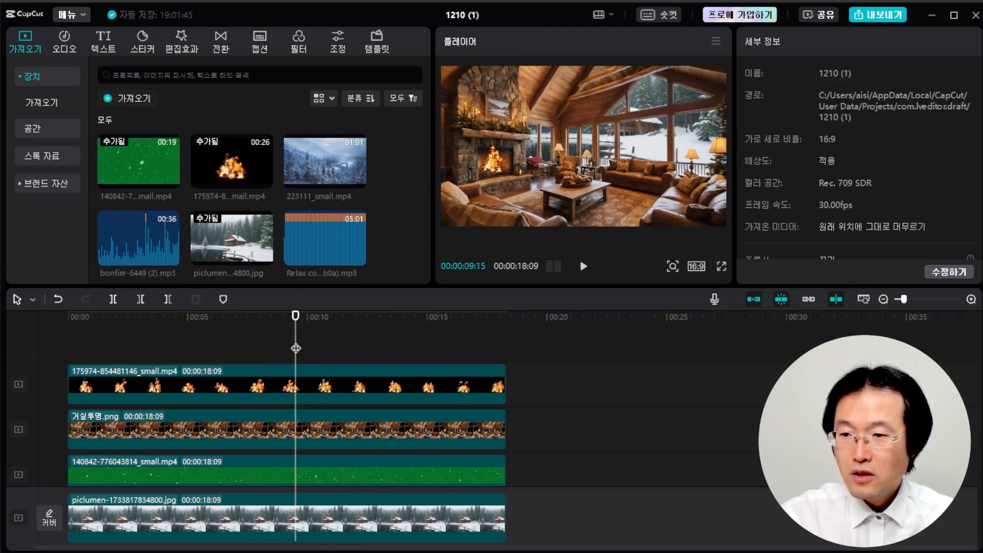
key(Home)
click(583, 266)
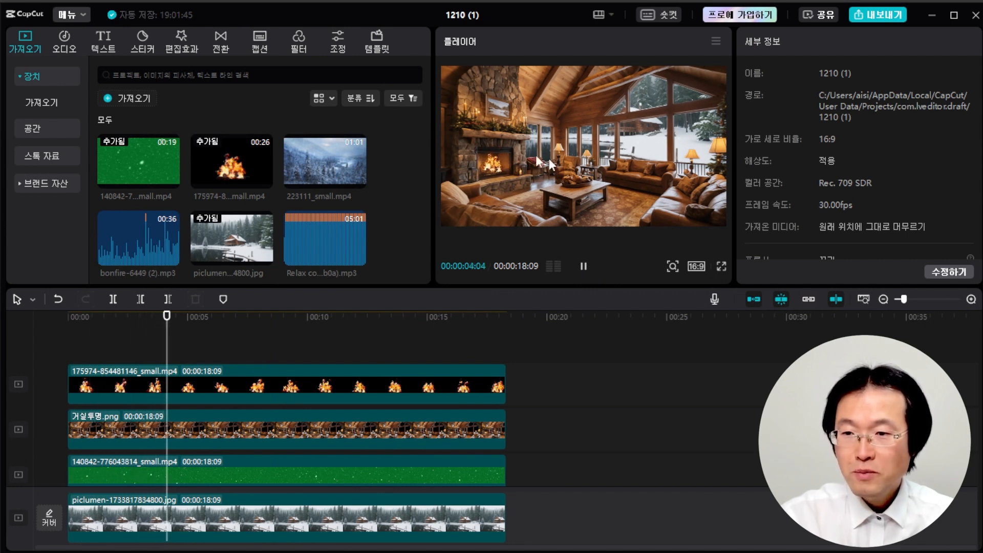
click(627, 383)
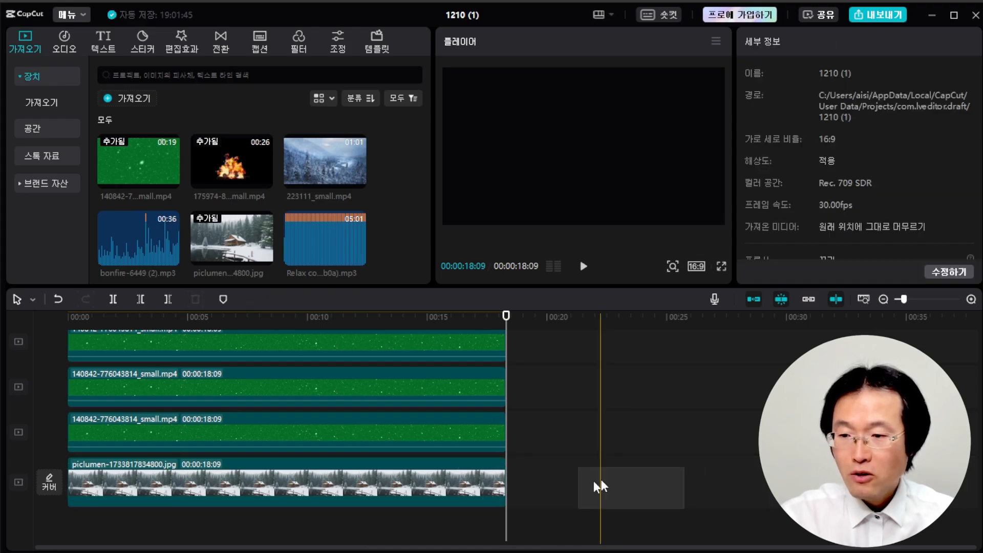
- Combine all the campfire, living-room, snow and cabin layers into one compound clip
drag(551, 490, 405, 377)
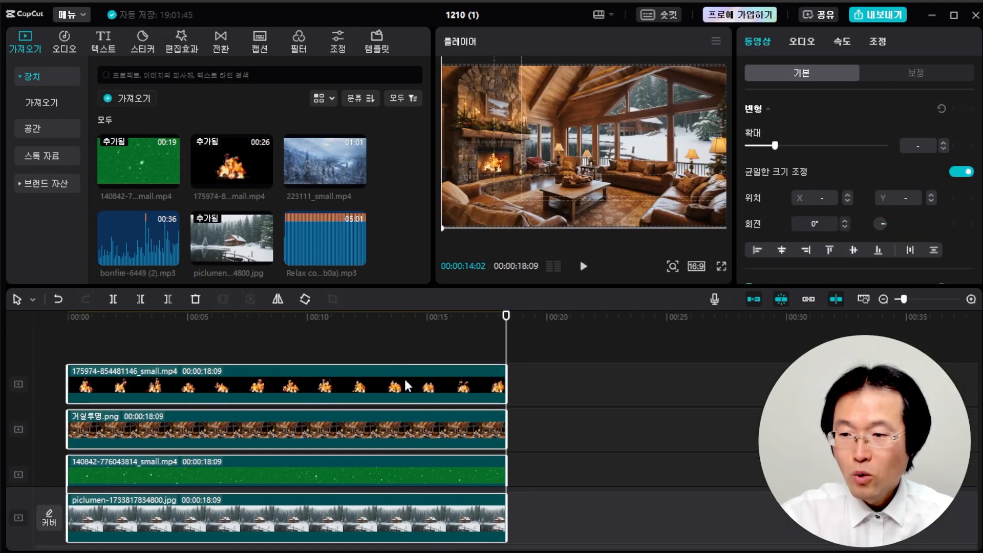
right_click(408, 379)
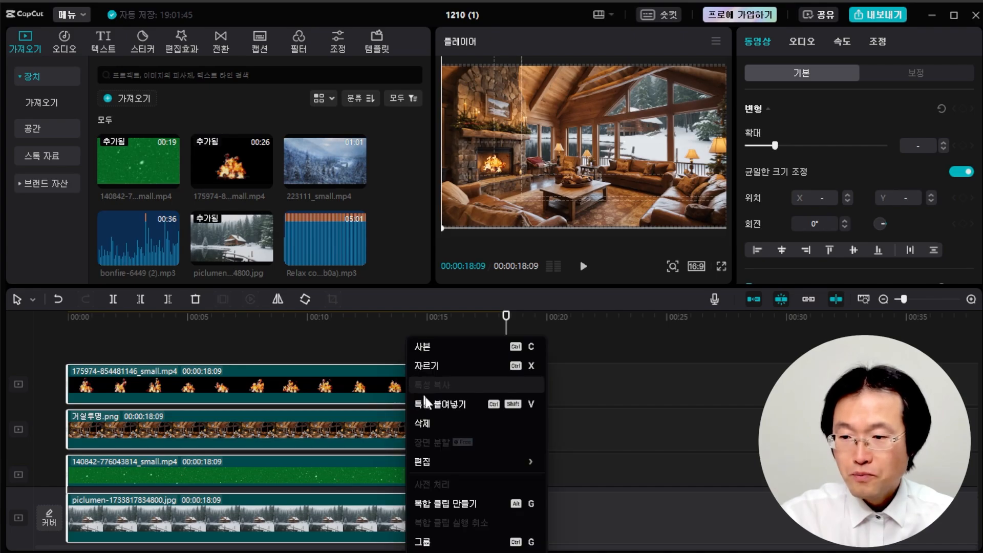
click(478, 506)
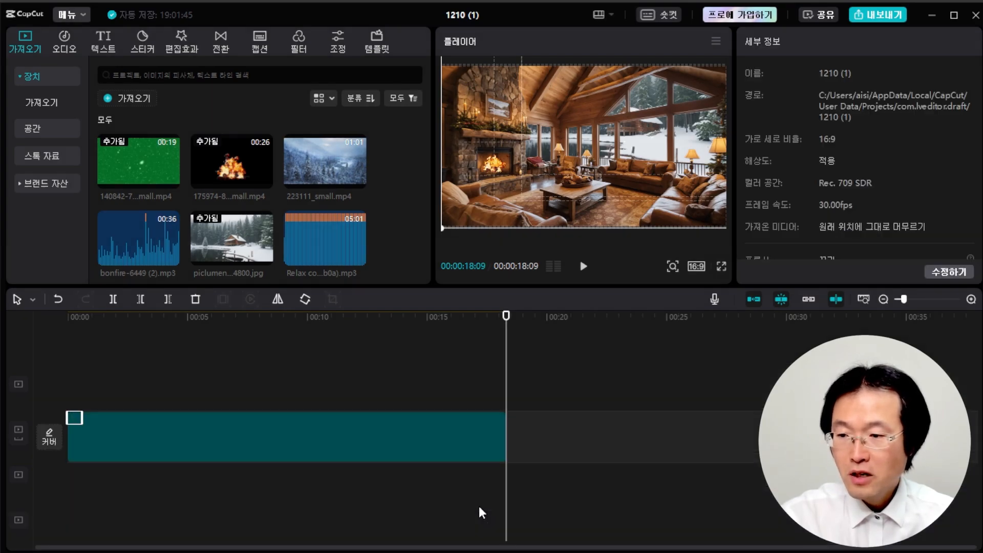
- Paste a copy of the compound clip and place it directly after the original on the main track
click(265, 435)
drag(79, 336, 319, 343)
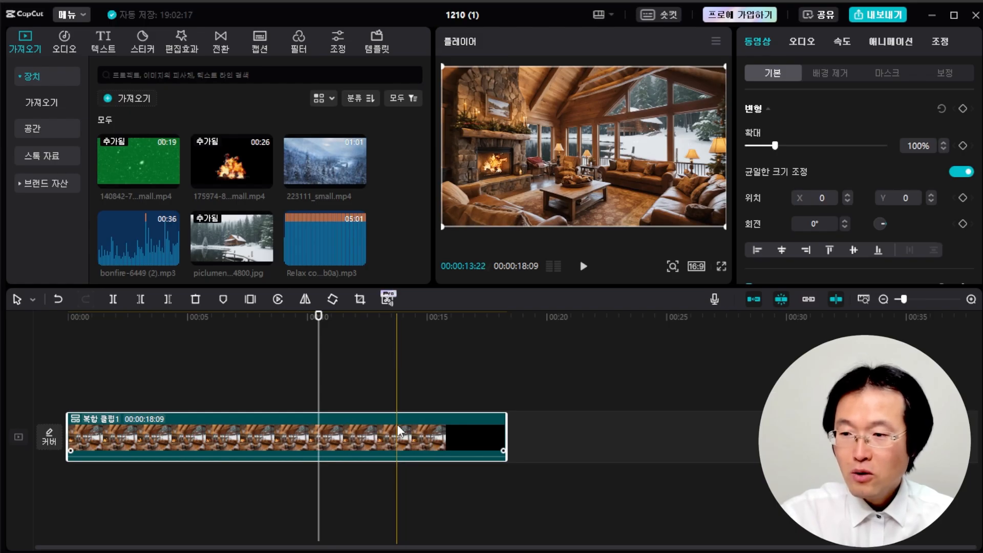
drag(320, 332, 505, 334)
key(ctrl+v)
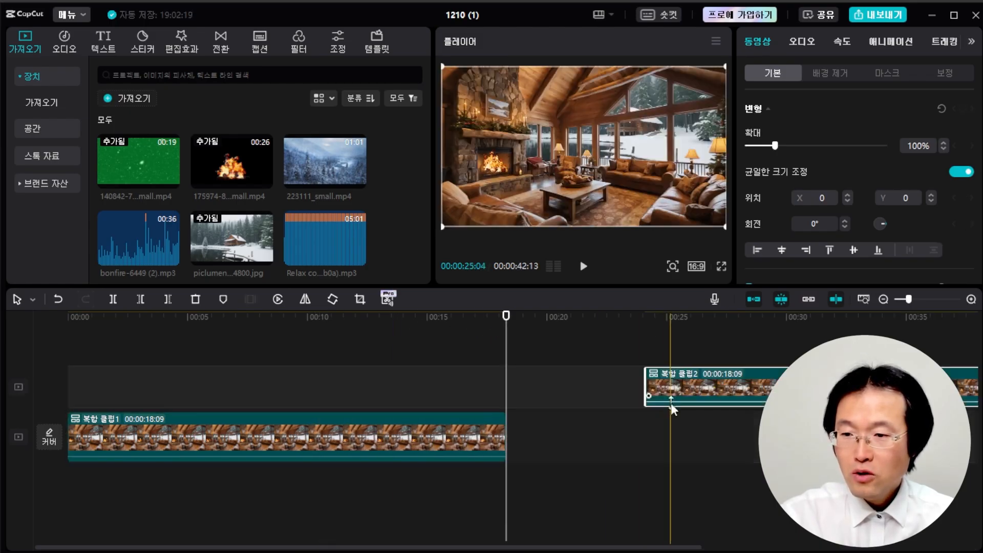
drag(690, 383, 554, 425)
drag(507, 329, 725, 325)
drag(428, 337, 3, 340)
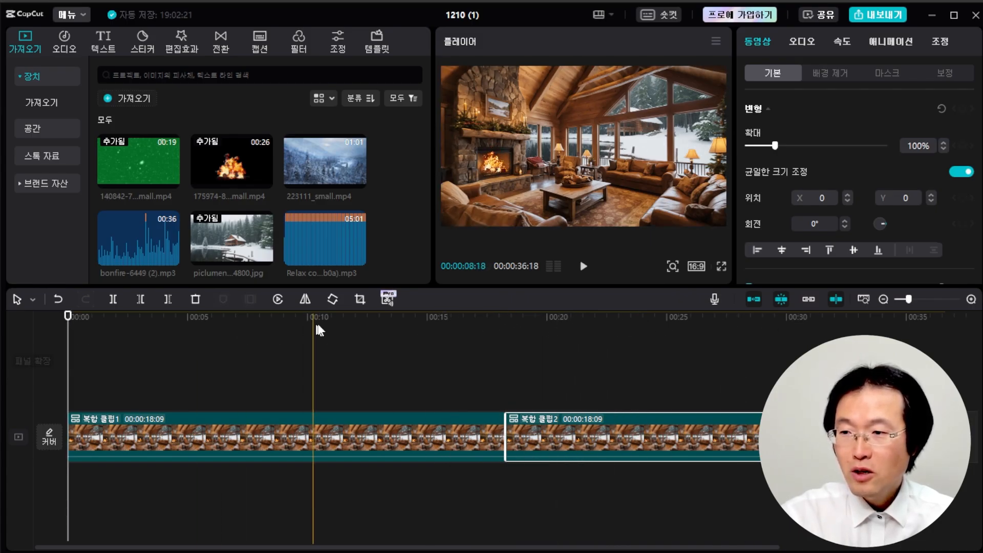
- Add the sound bonfire-6449 (2).mp3 on an audio track below the compound clips, starting at the timeline start
scroll(281, 154, down, 3)
scroll(346, 205, up, 3)
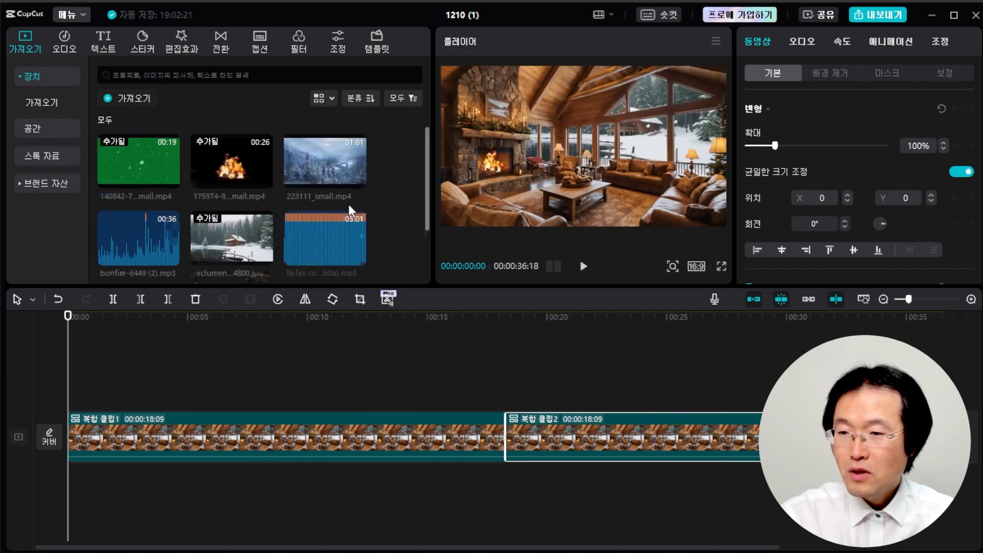
scroll(328, 192, down, 2)
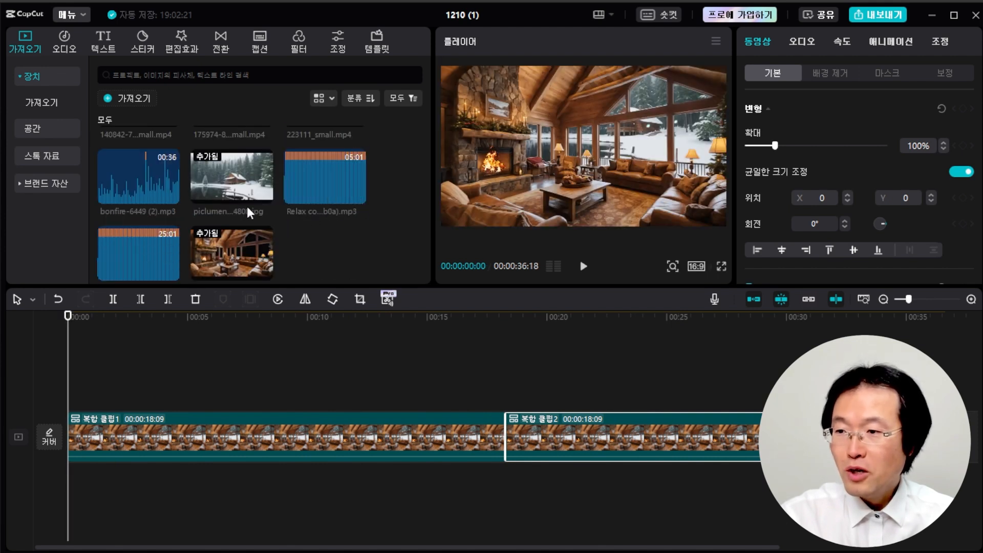
scroll(247, 207, up, 2)
scroll(287, 207, down, 2)
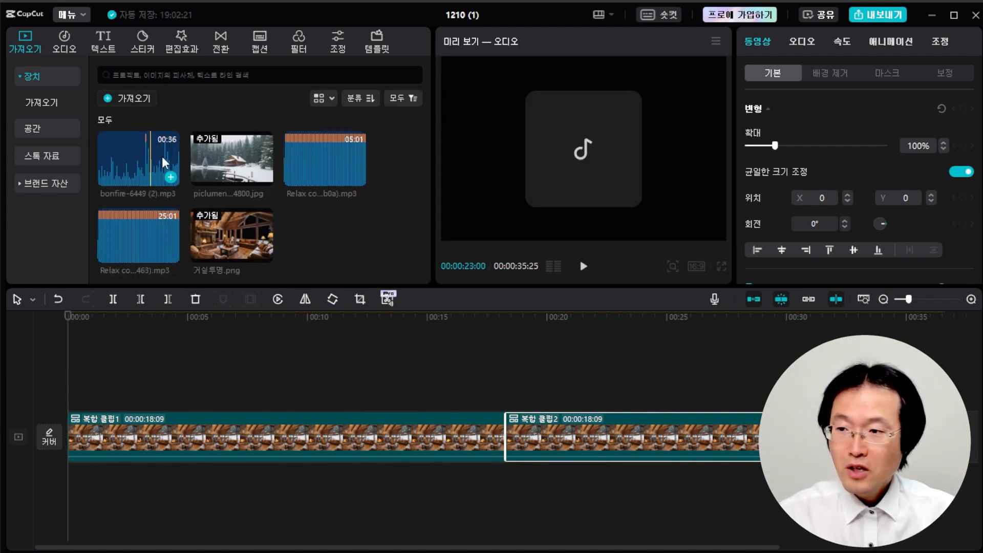
drag(145, 159, 60, 471)
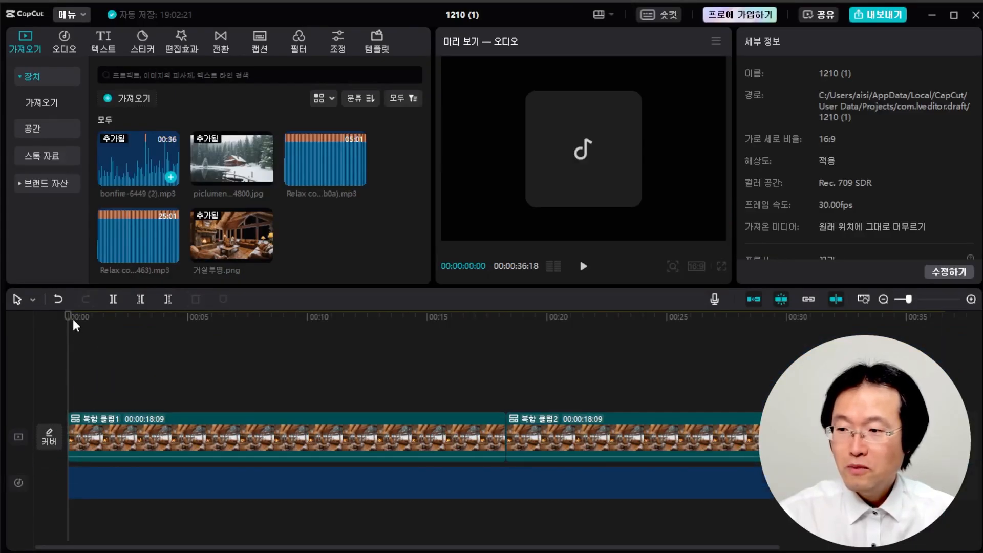
- Raise the bonfire sound's volume to 6.0 dB while playing the scene to judge the crackle level
drag(69, 315, 107, 316)
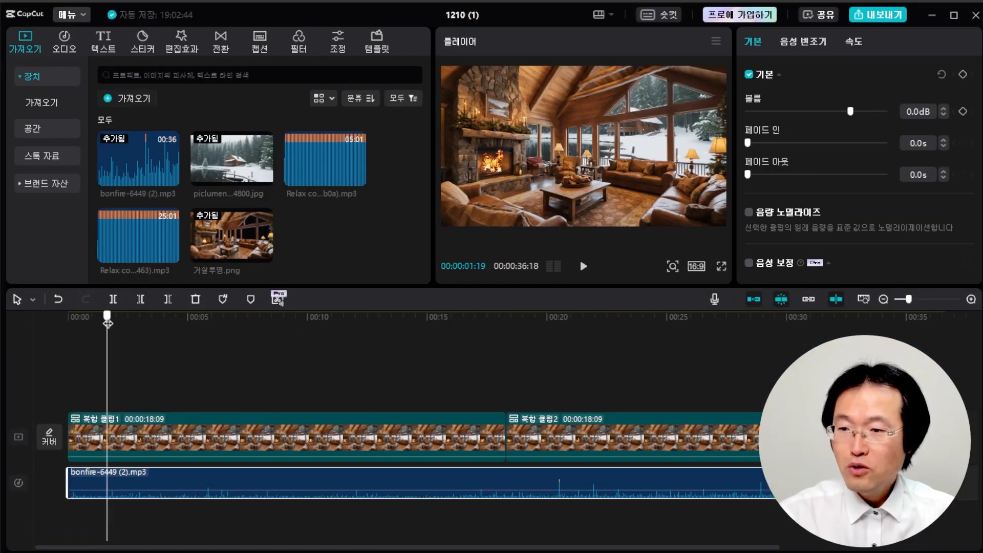
click(583, 266)
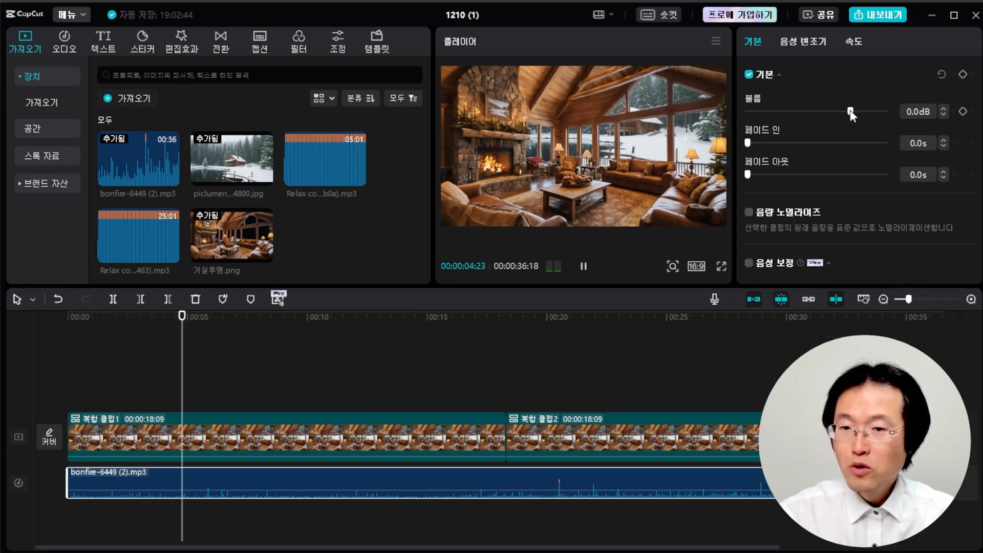
drag(850, 110, 858, 111)
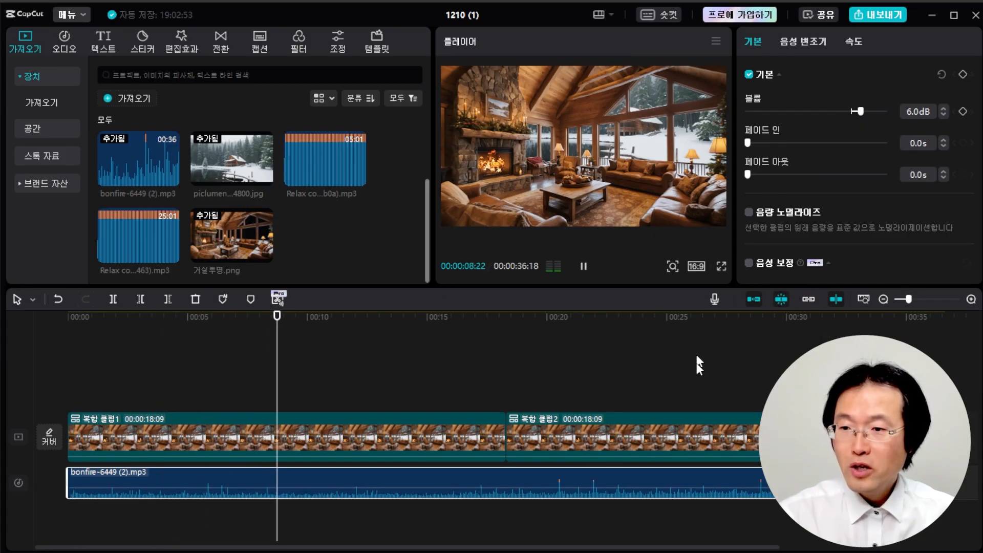
drag(431, 316, 296, 330)
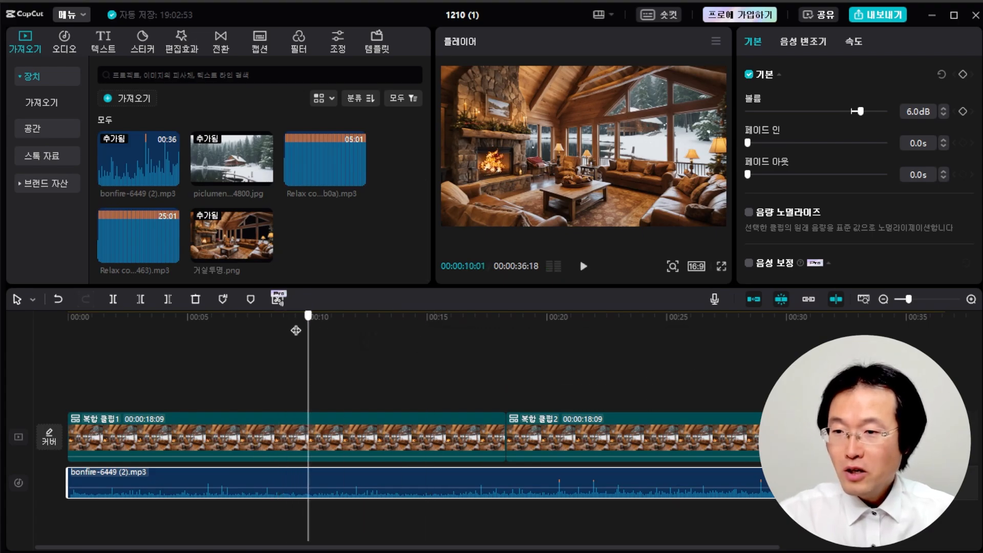
mouse_move(392, 331)
mouse_down()
mouse_move(615, 334)
mouse_move(325, 342)
mouse_move(403, 338)
mouse_up()
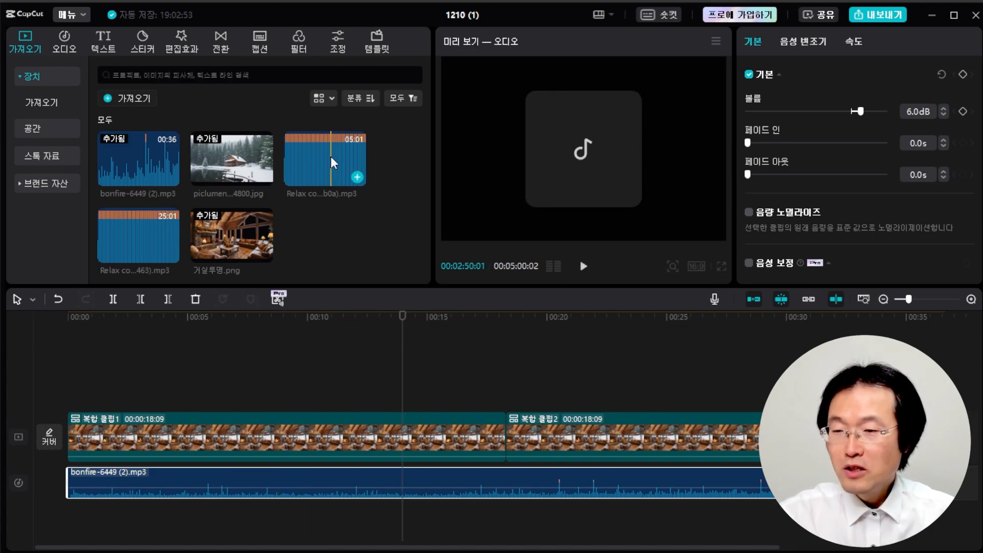
- Add the five-minute Relax cozy lofi music on a track below the bonfire sound and set its volume to -6.0 dB
drag(328, 169, 71, 518)
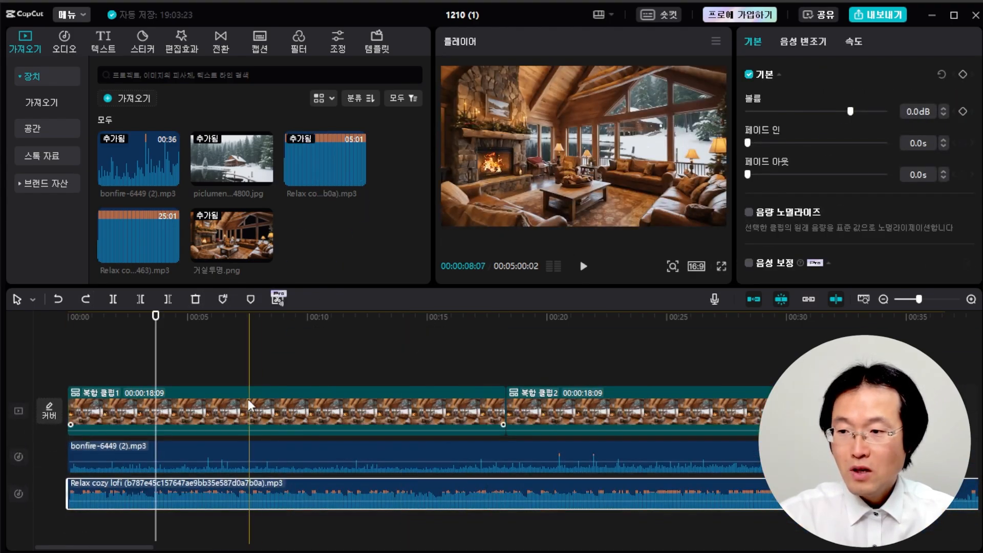
drag(840, 113, 836, 112)
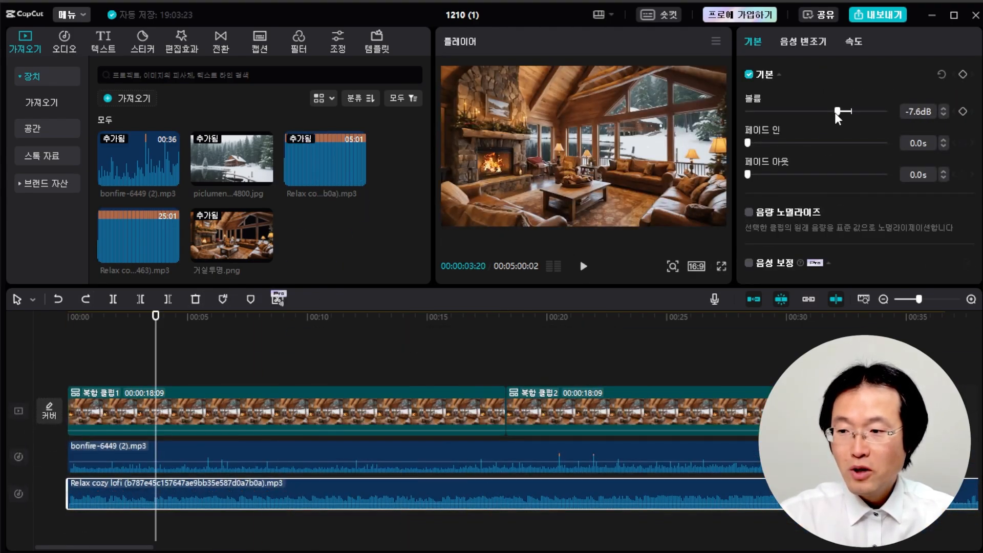
click(583, 267)
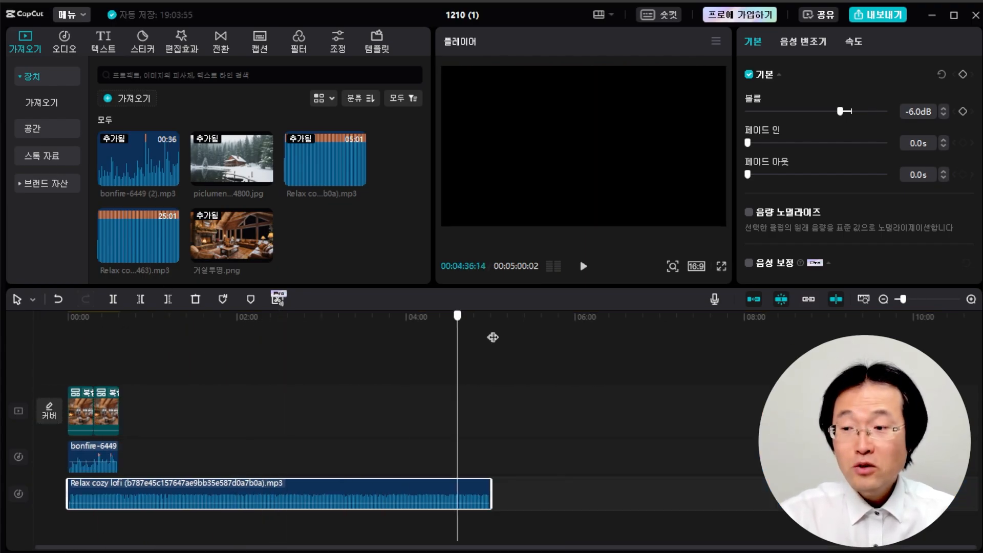
- Paste a copy of the lofi music directly after the original, starting at 00:05:00:02
click(492, 336)
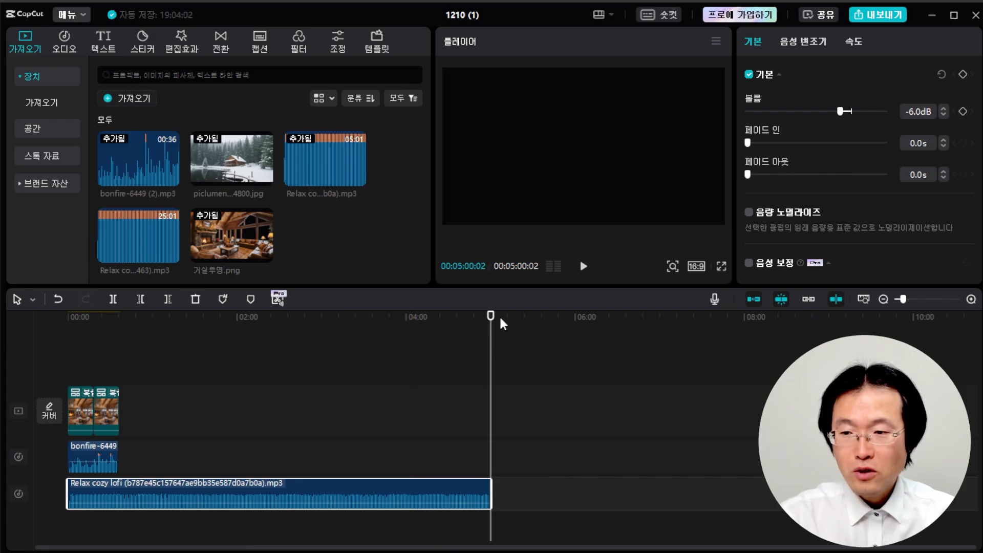
key(ctrl+v)
drag(549, 493, 531, 492)
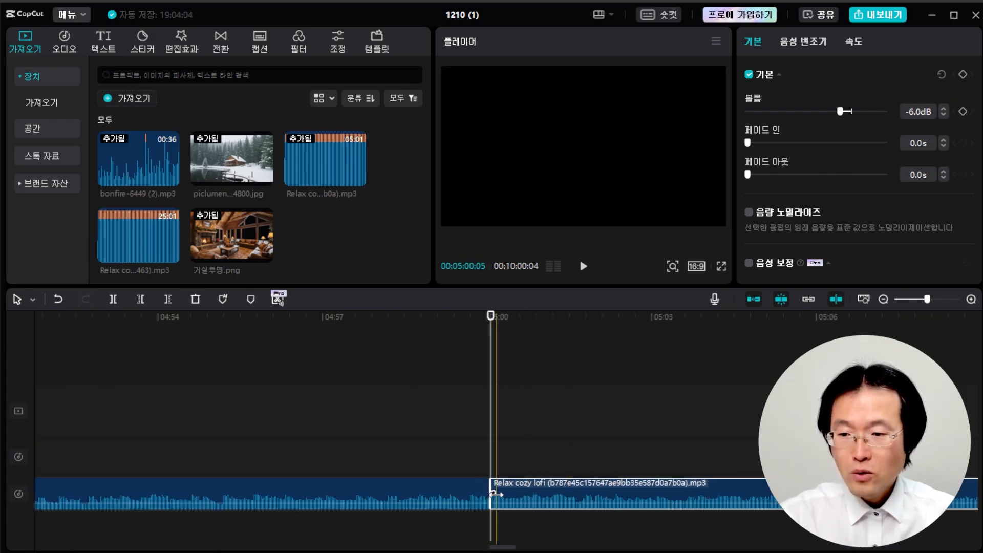
- Give the second lofi clip a 1.1 s fade-in and fade out the end of the first lofi clip
drag(497, 494, 551, 499)
click(474, 499)
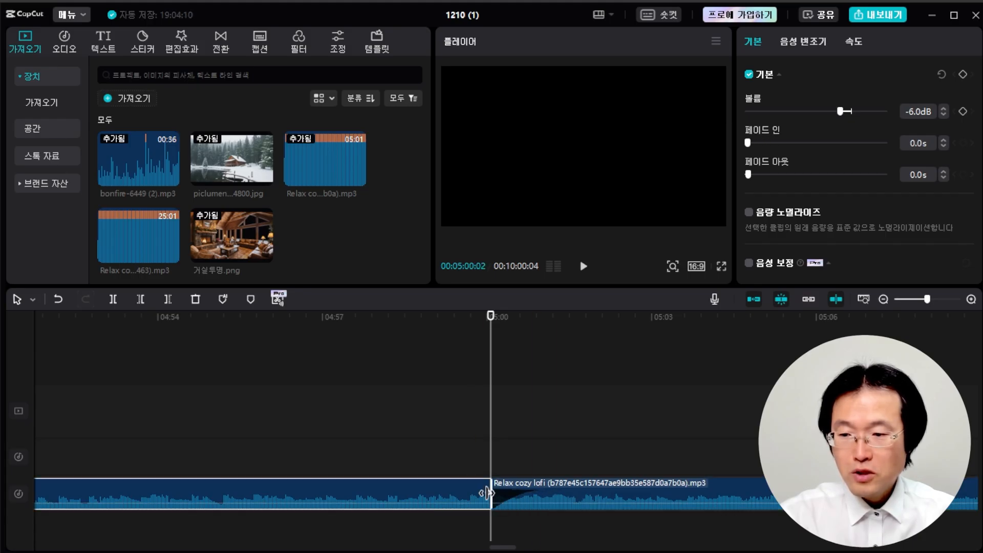
drag(488, 493, 437, 493)
- Move the second lofi clip to a lower track so it overlaps the first clip's fade-out, and play the crossfade
drag(538, 494, 504, 512)
drag(490, 328, 445, 332)
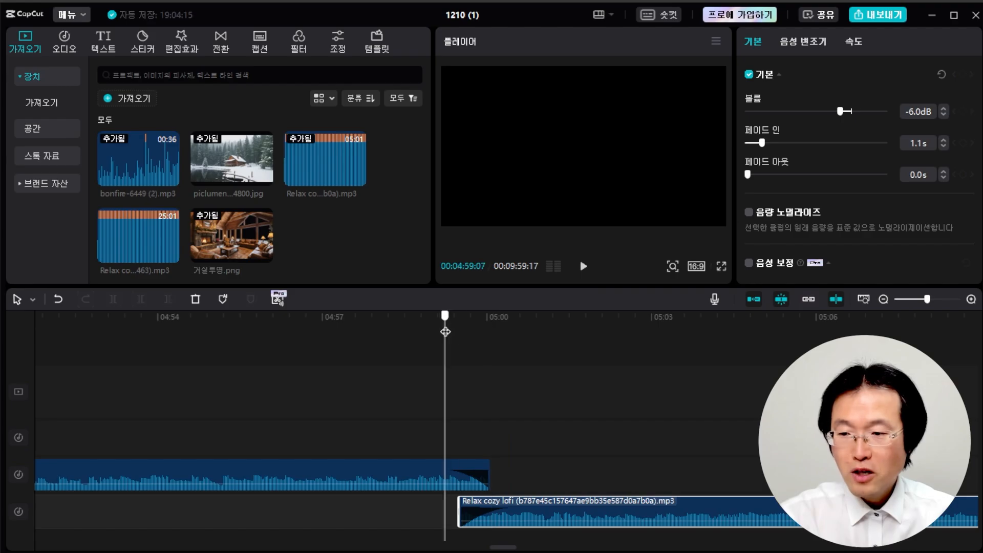
click(583, 266)
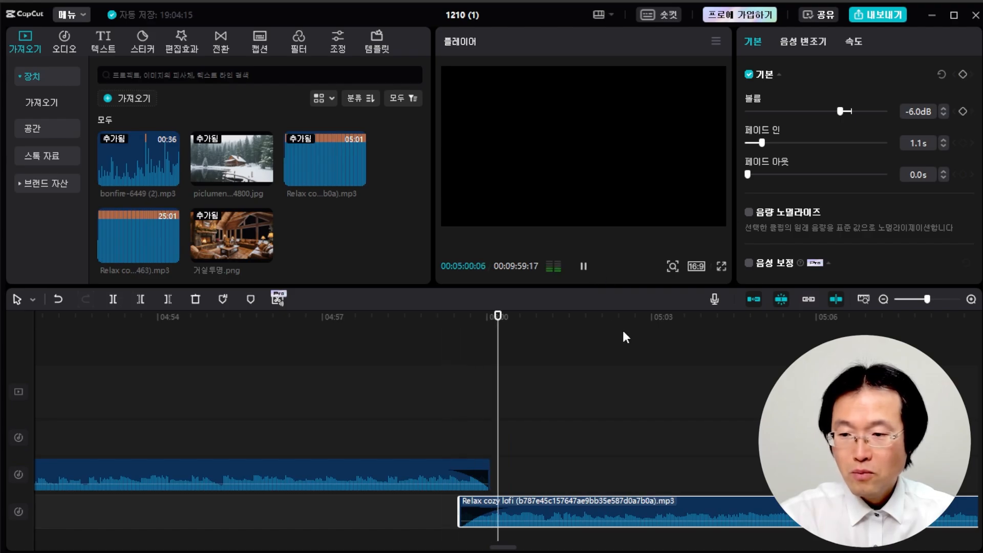
drag(555, 325, 452, 324)
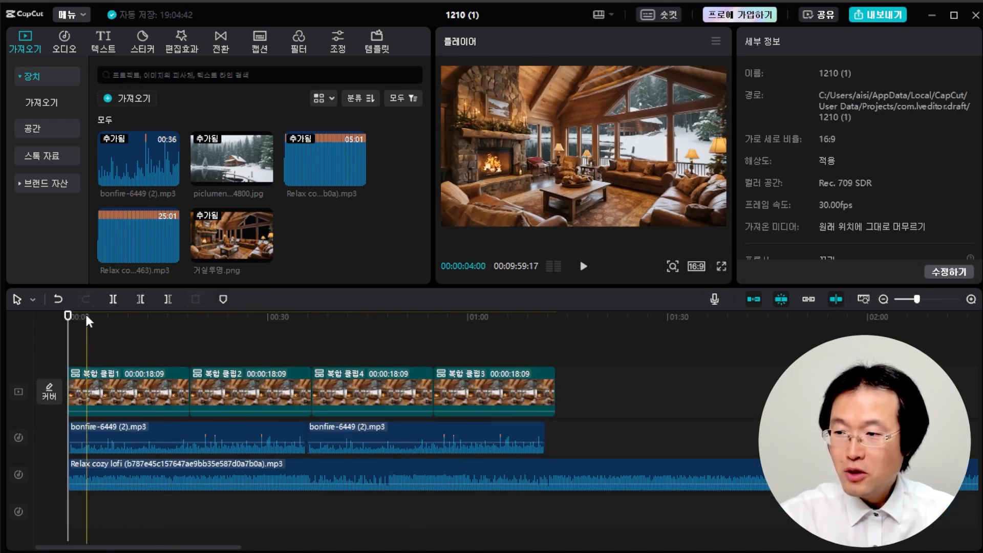
- Trim the last compound clip and the lofi music to end with the second bonfire sound at 00:01:11:20
drag(87, 318, 546, 318)
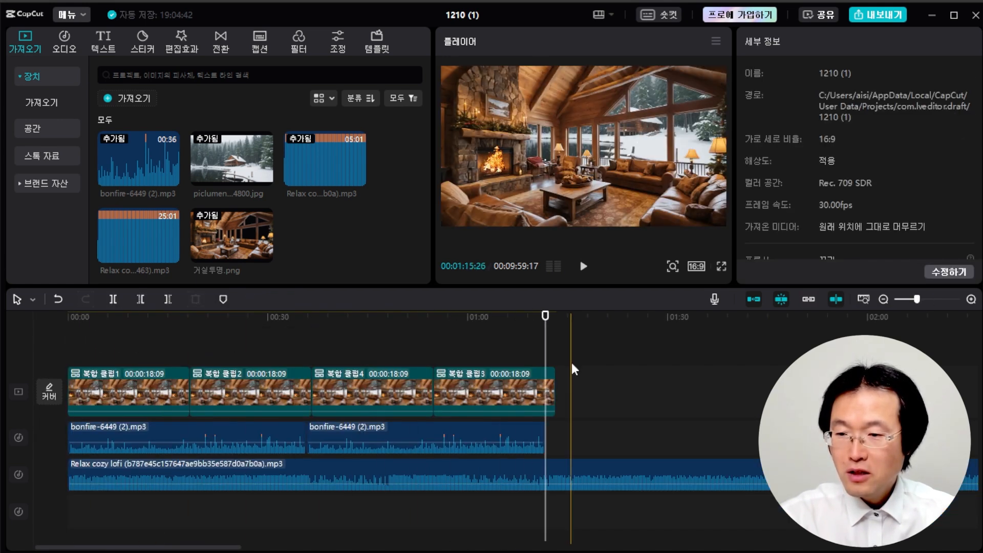
drag(555, 371, 546, 371)
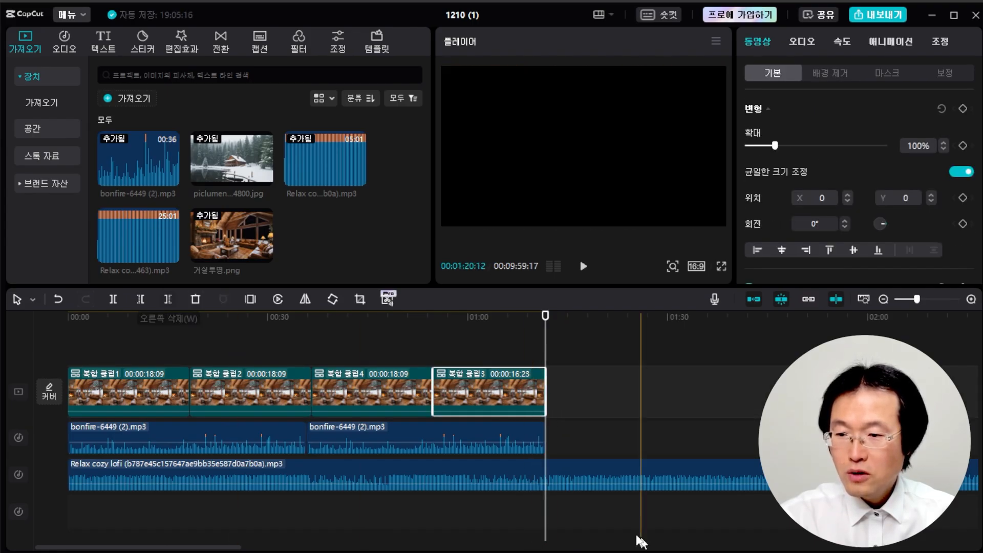
click(563, 476)
click(167, 299)
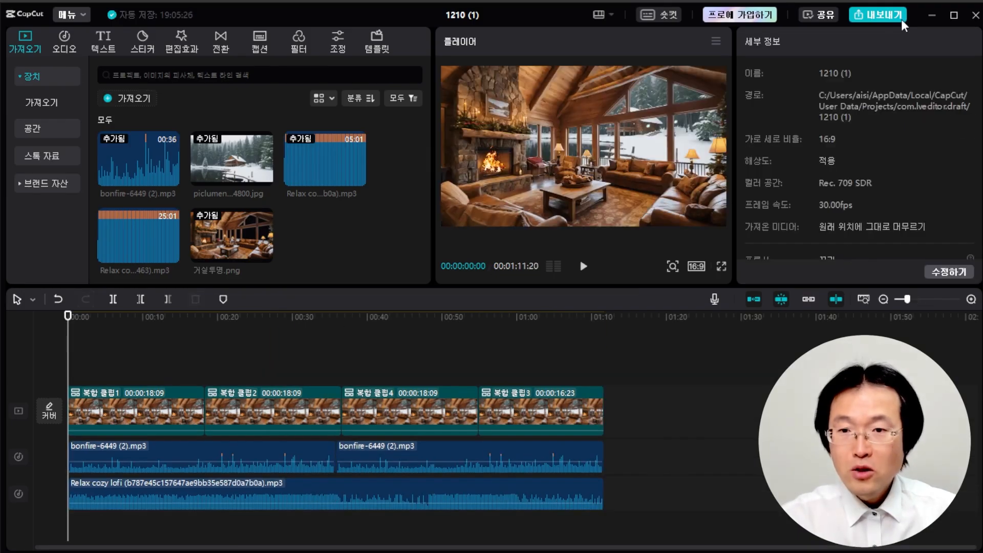
- Export the video as 1210 (1) in 1080P, H.264, mp4 at 30fps, and close the project
click(884, 20)
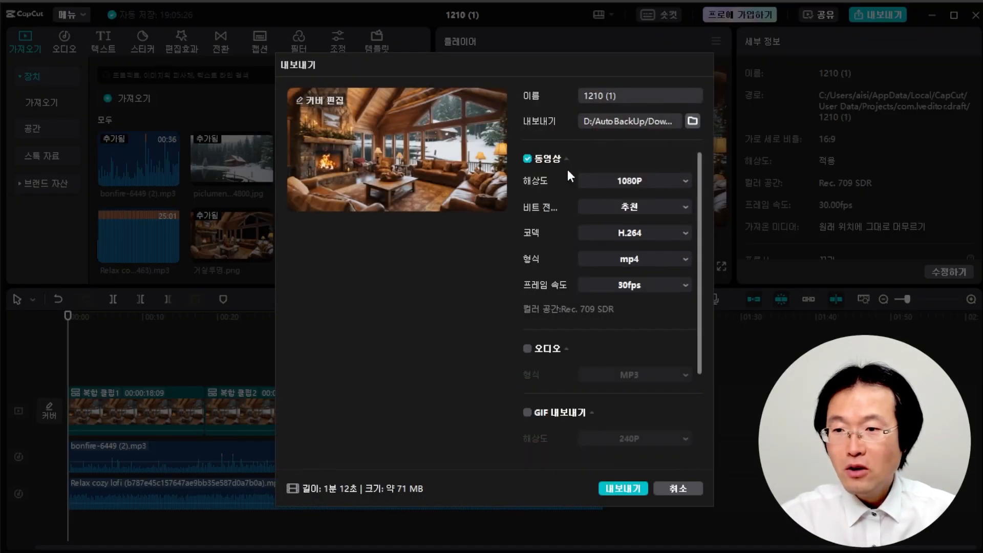
click(613, 493)
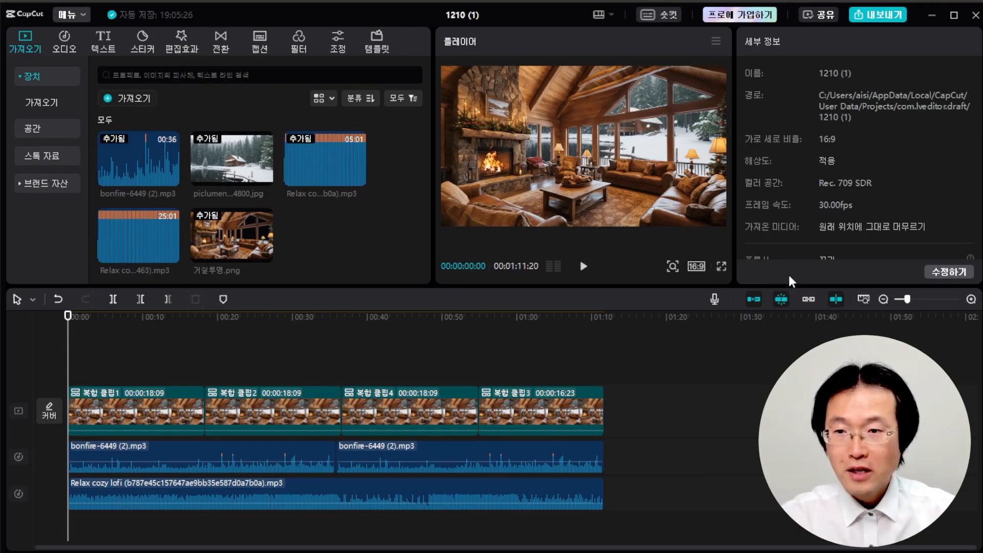
click(975, 15)
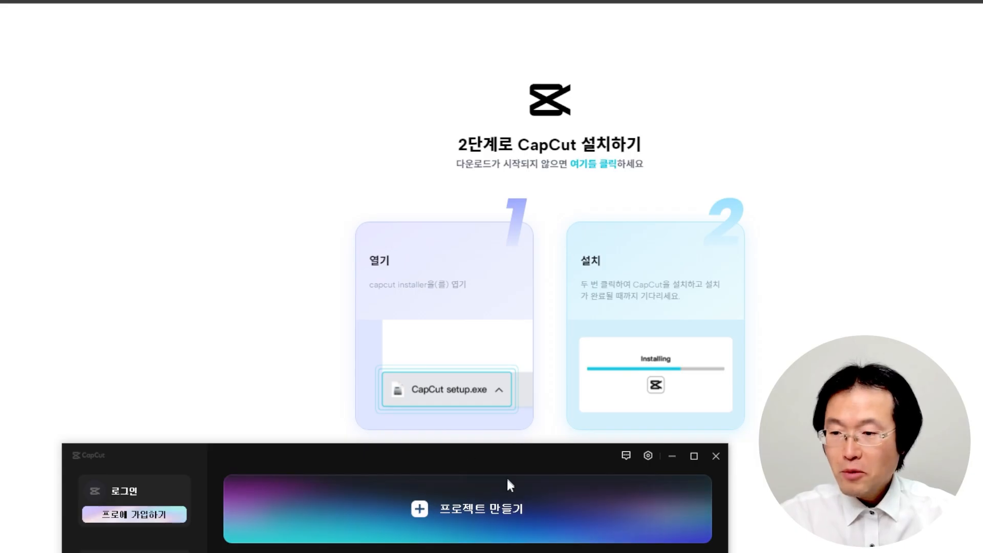
- Create a new project, import 1210 (1).mp4 and place it at the start of the timeline
click(342, 502)
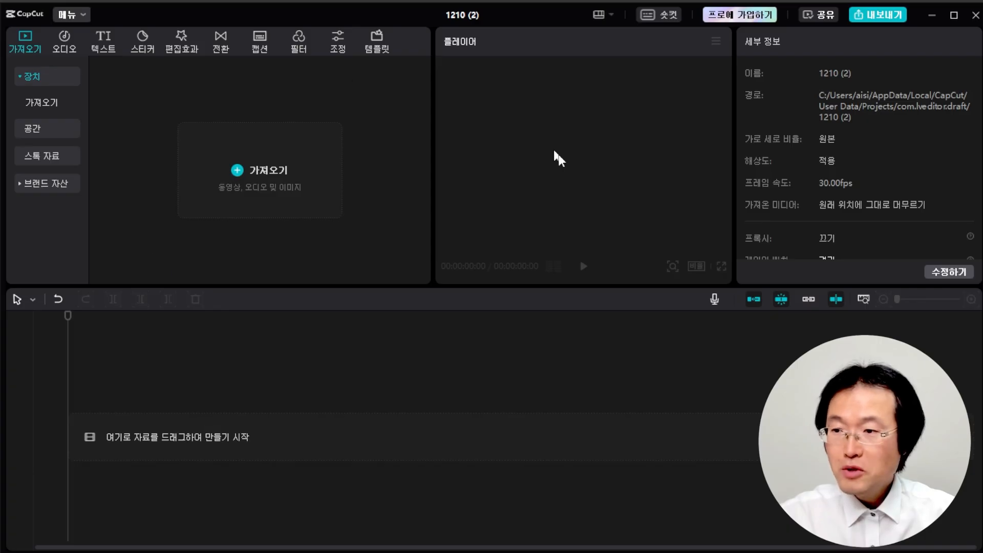
click(283, 167)
click(419, 154)
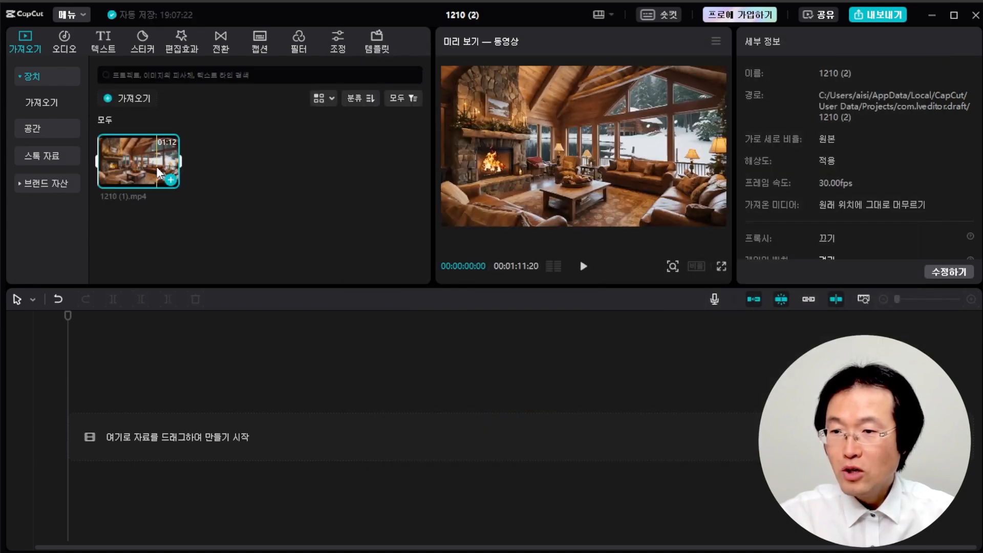
drag(150, 169, 87, 432)
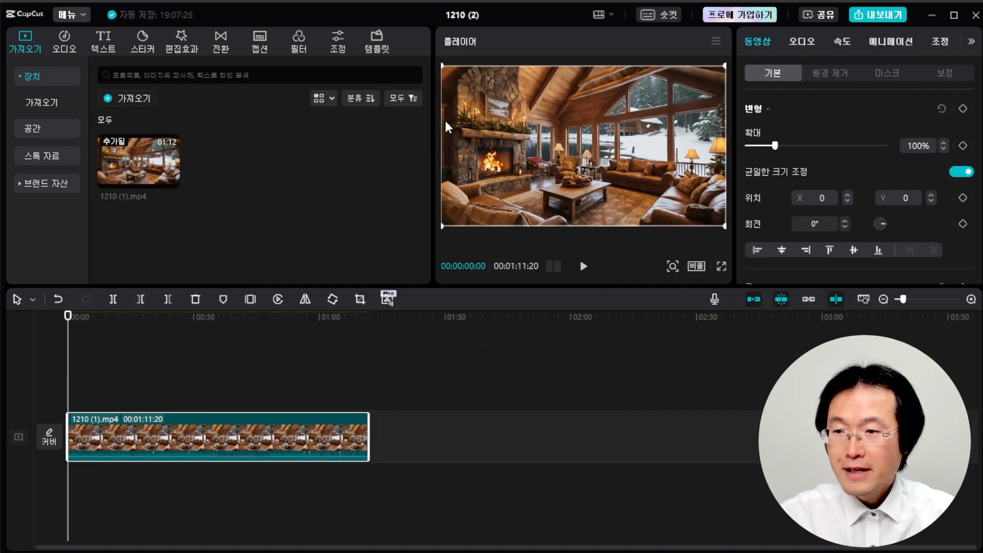
- Set the aspect ratio to 9:16, scale the clip to 316% and move it to X 1558 to frame the fireplace
click(697, 266)
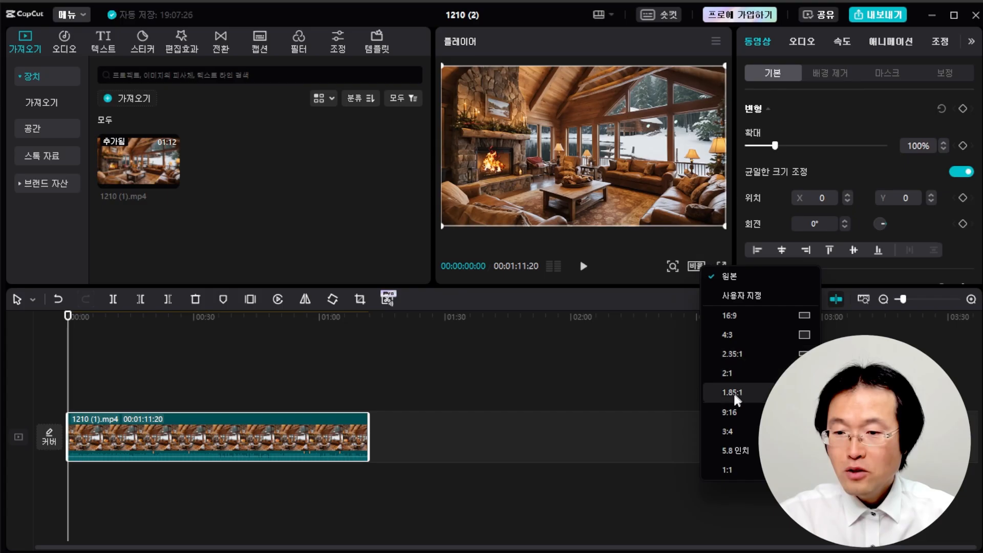
click(729, 412)
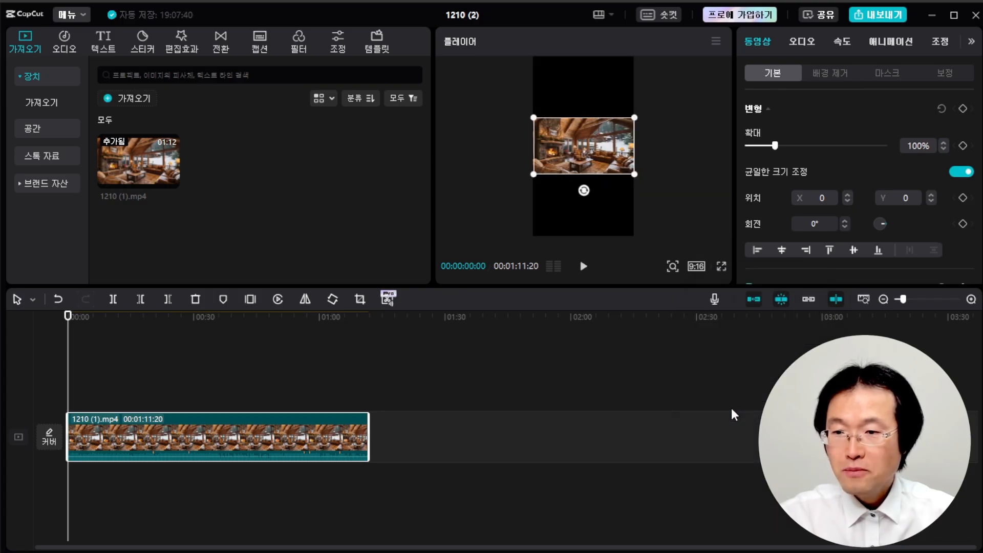
drag(639, 178, 776, 321)
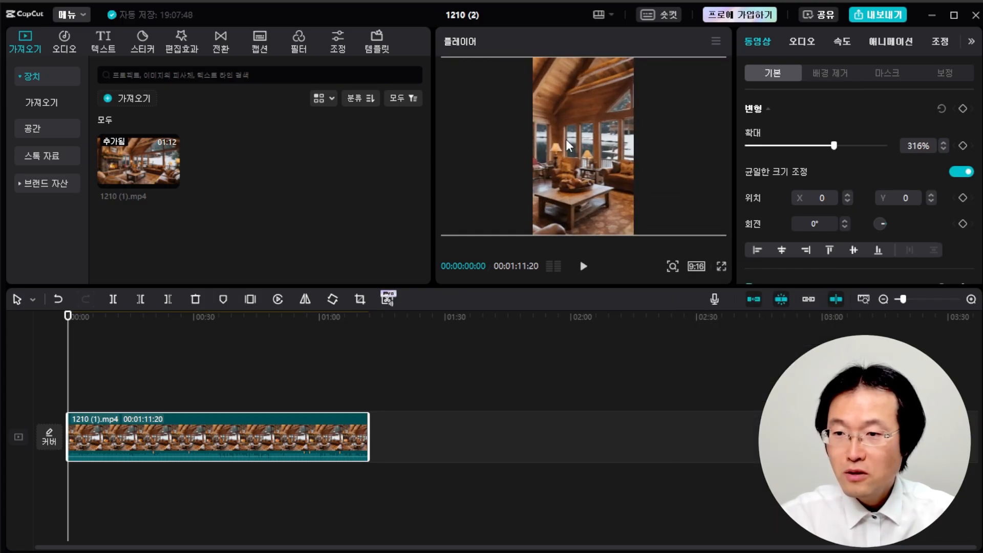
mouse_move(628, 145)
mouse_down()
mouse_move(671, 143)
mouse_move(478, 139)
mouse_move(641, 136)
mouse_move(641, 147)
mouse_up()
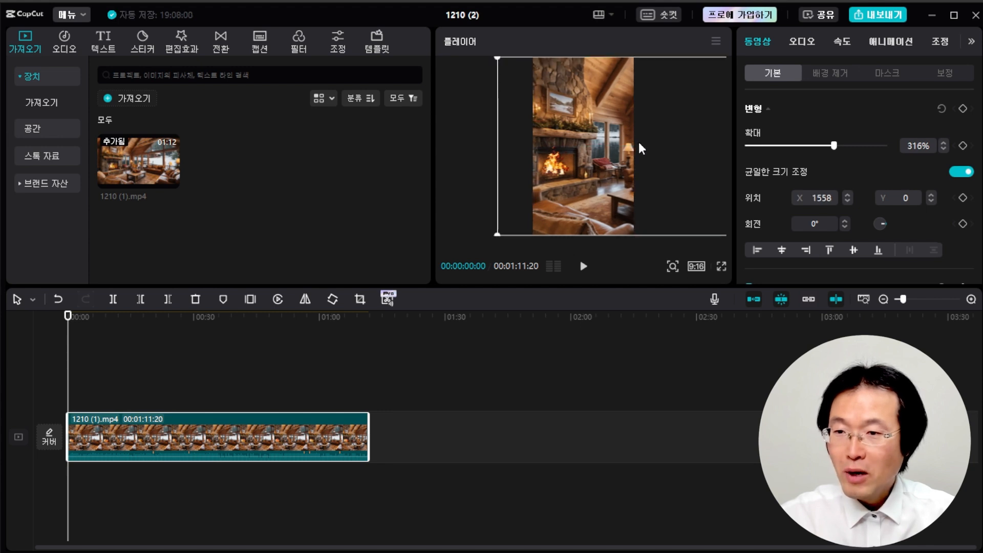
- Animate the clip's position with keyframes from X 1558 at the start to X -514 near the clip's end
drag(70, 317, 50, 333)
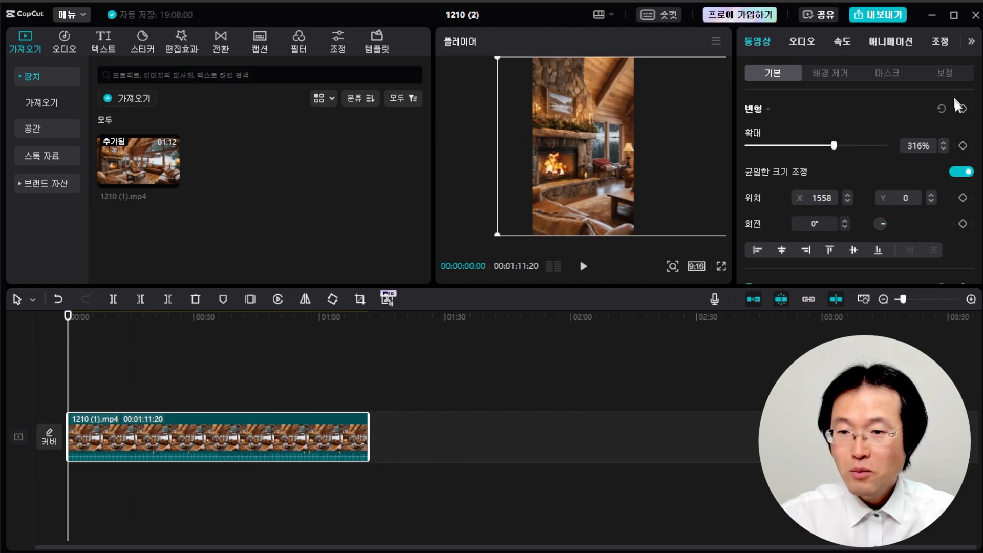
click(963, 198)
drag(68, 316, 351, 316)
drag(659, 152, 561, 152)
click(69, 348)
drag(68, 348, 367, 346)
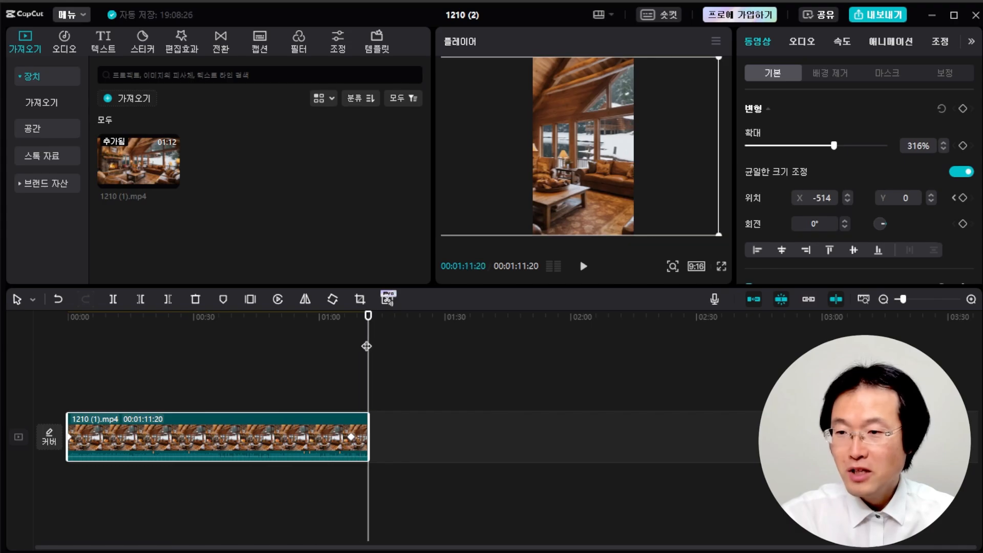
- Shift the final position keyframe earlier, trim the clip to 44 seconds and check the pan at 00:00:18:00
click(353, 437)
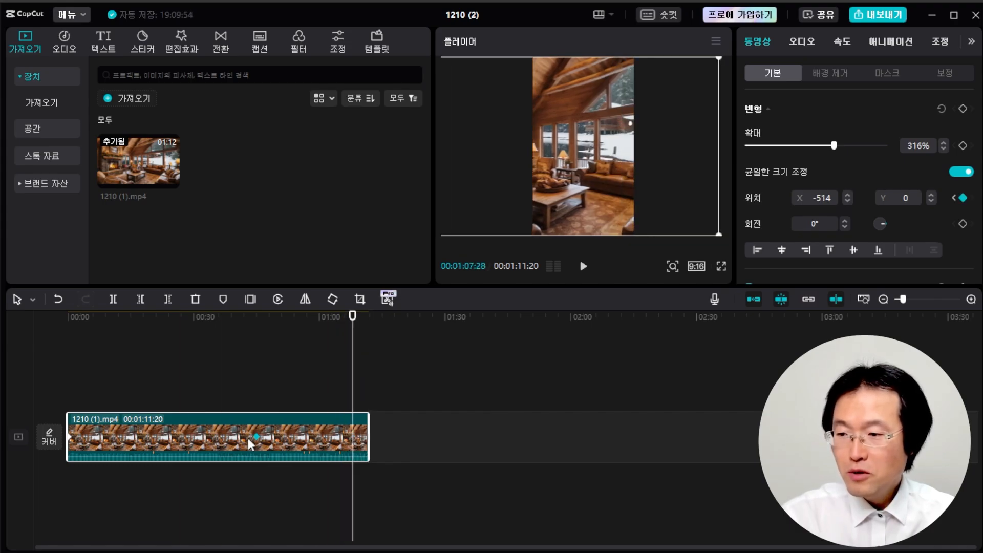
drag(368, 421, 253, 422)
mouse_move(253, 345)
mouse_down()
mouse_move(45, 348)
mouse_move(261, 343)
mouse_up()
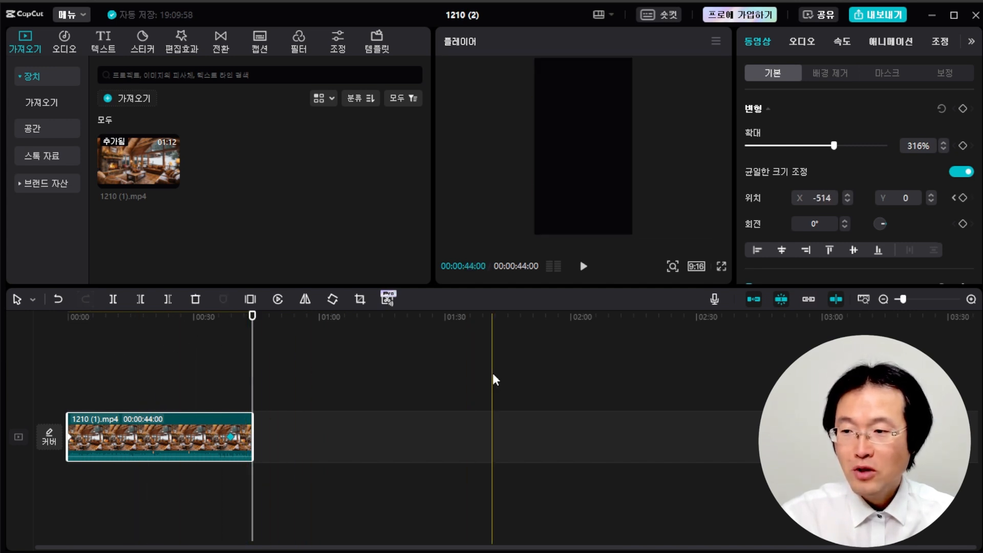
click(143, 329)
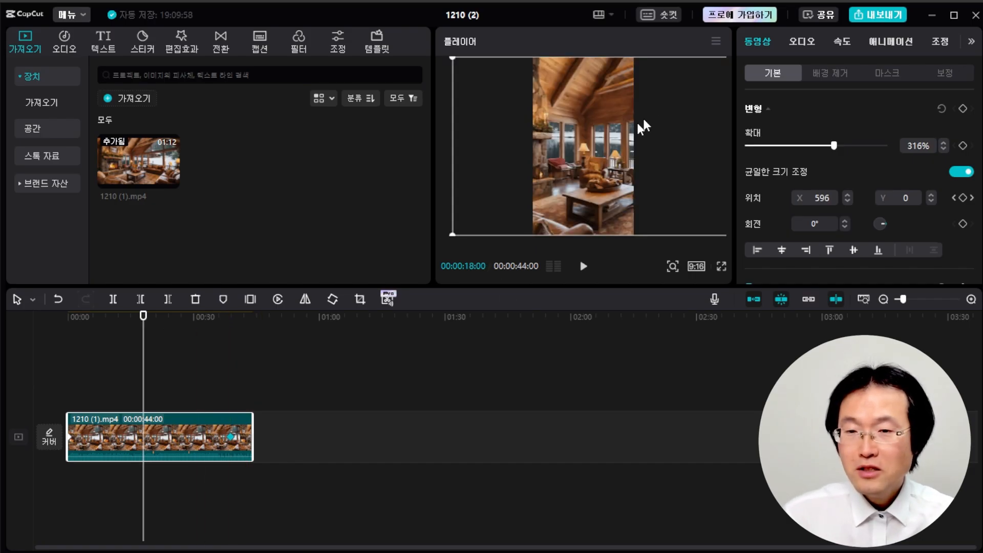
- Export the vertical video as 1210 (2) in 1080P, H.264, mp4 at 30fps
click(875, 19)
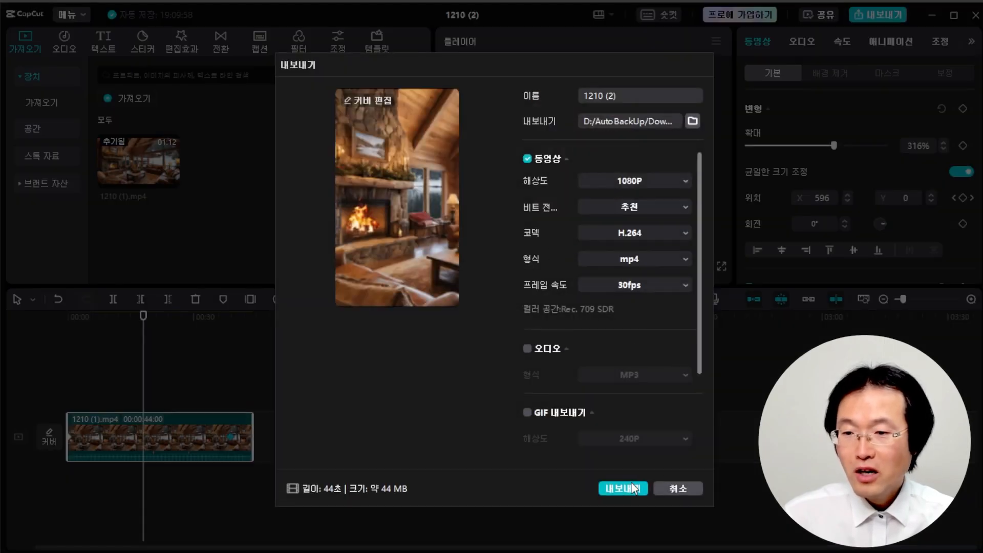
click(634, 489)
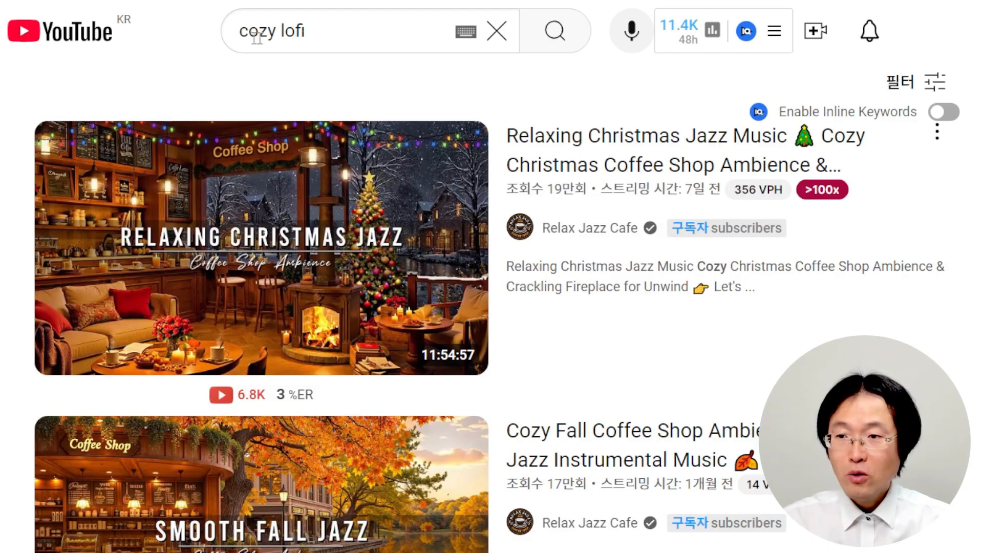
- On YouTube, sort this month's cozy lofi videos over 20 minutes by view count and browse the results
click(937, 84)
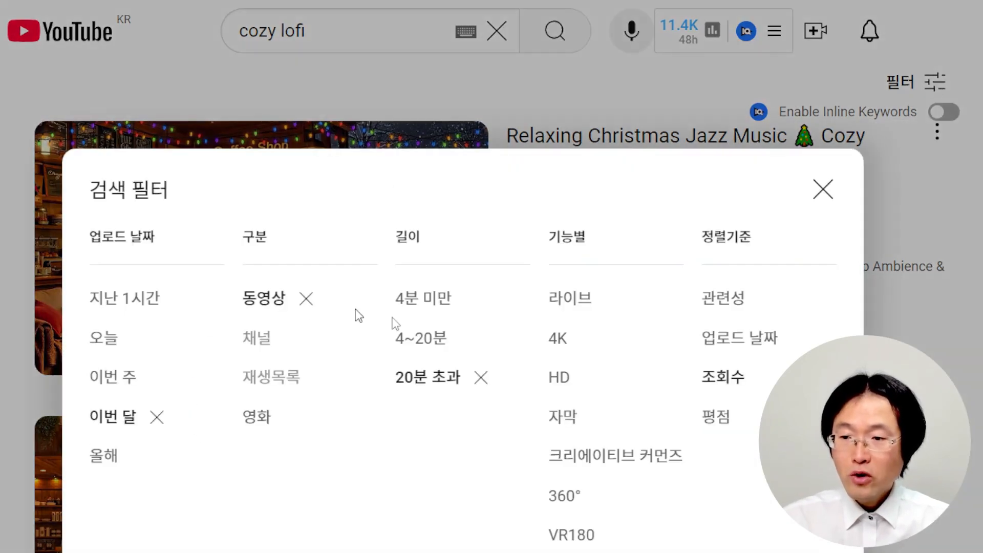
click(720, 379)
scroll(719, 388, down, 7)
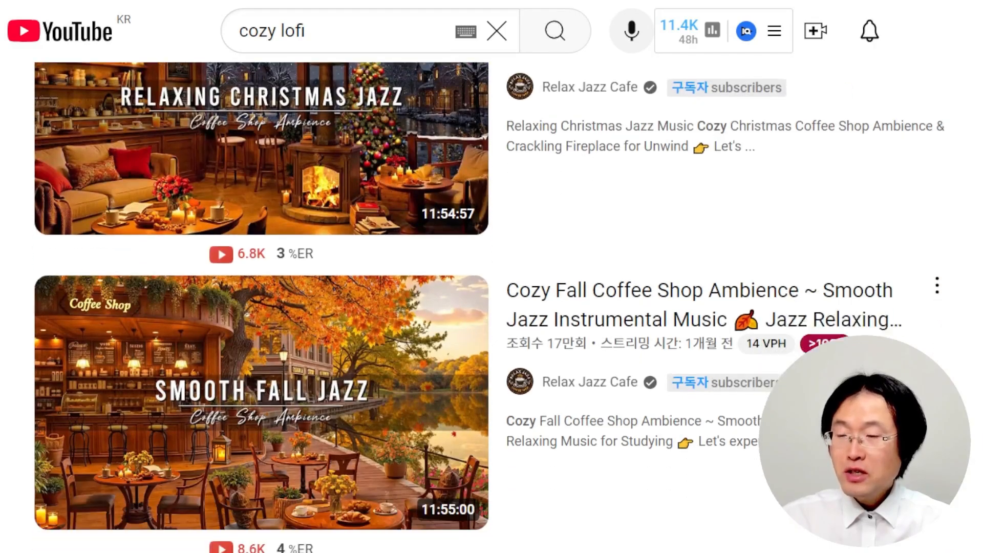
scroll(492, 307, down, 10)
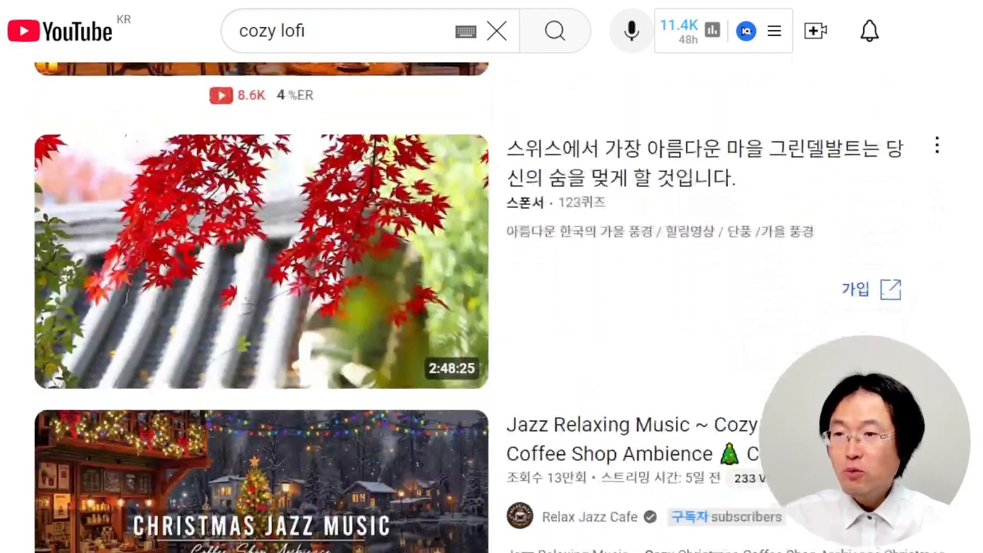
scroll(492, 308, down, 8)
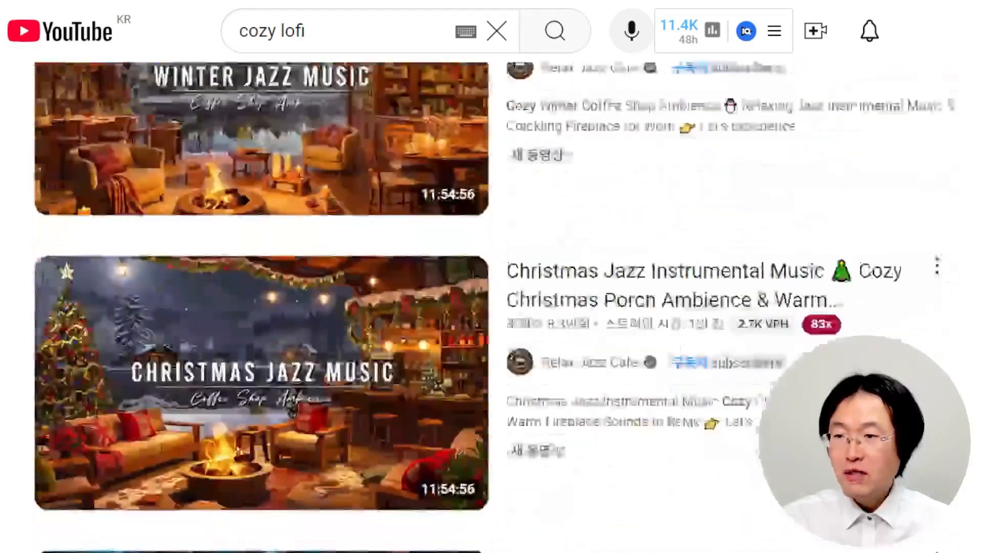